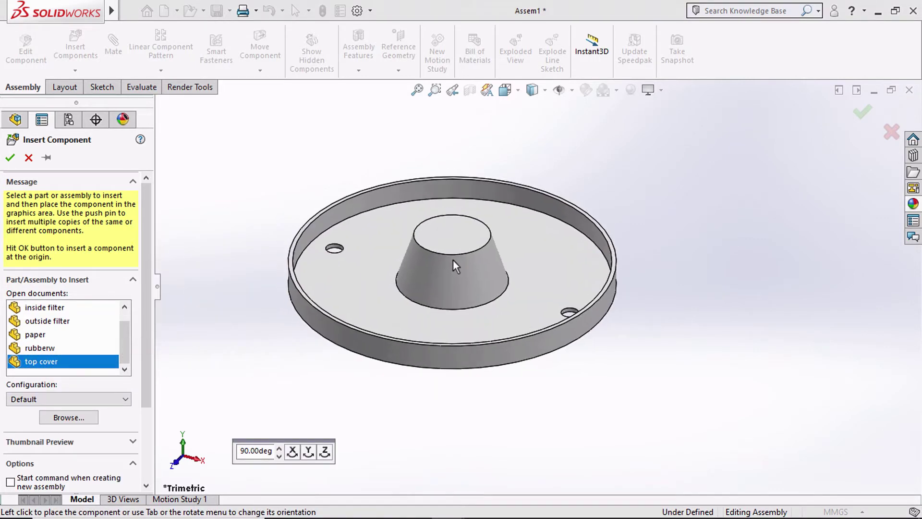
Place the top cover part in the assembly and set it to float instead of fixed
click(454, 259)
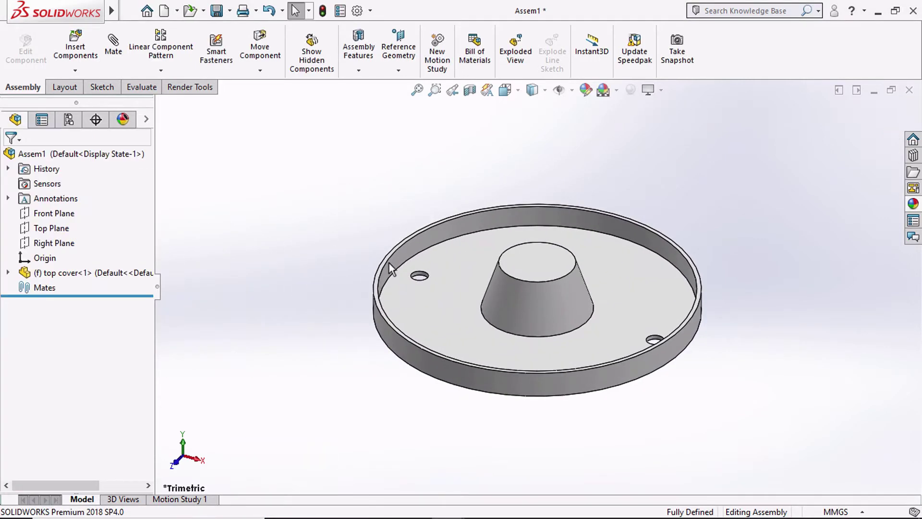
right_click(68, 271)
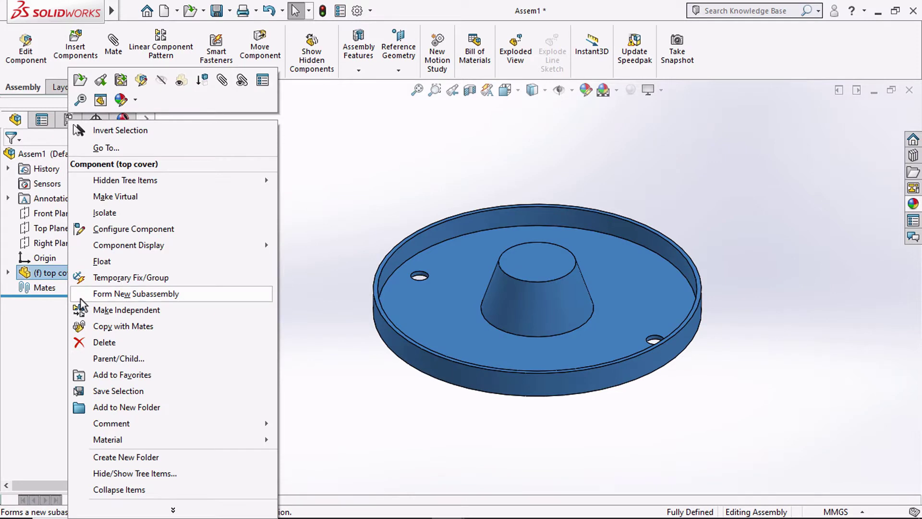
click(100, 263)
key(z)
key(z)
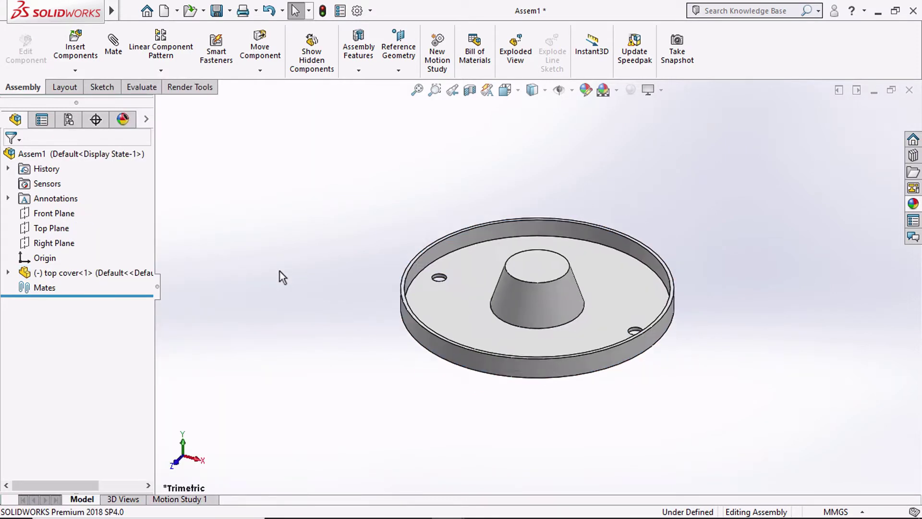
Mate the top cover's origin coincident with the assembly origin, with the axes aligned
click(8, 273)
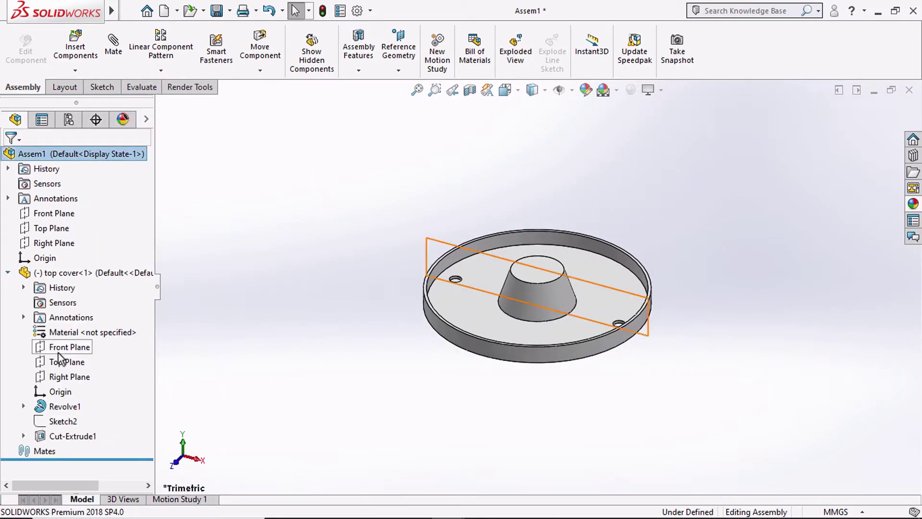
right_click(55, 390)
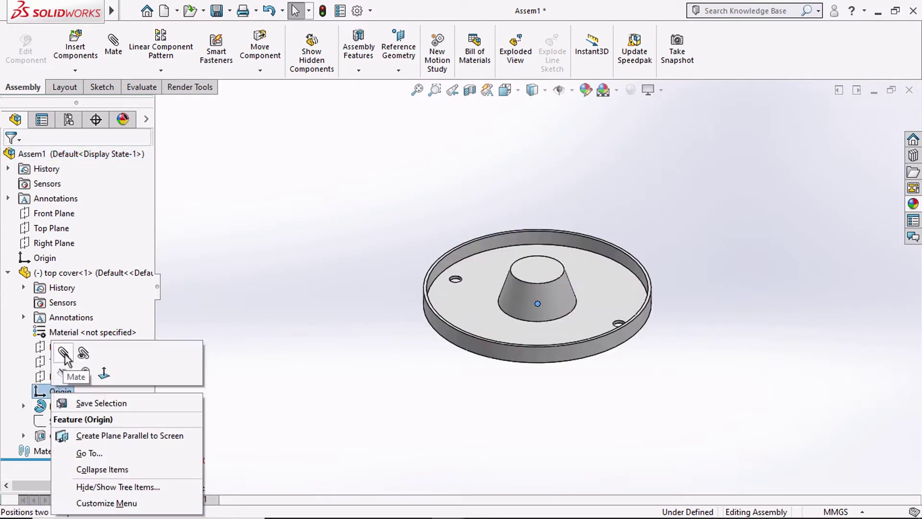
click(63, 373)
key(m)
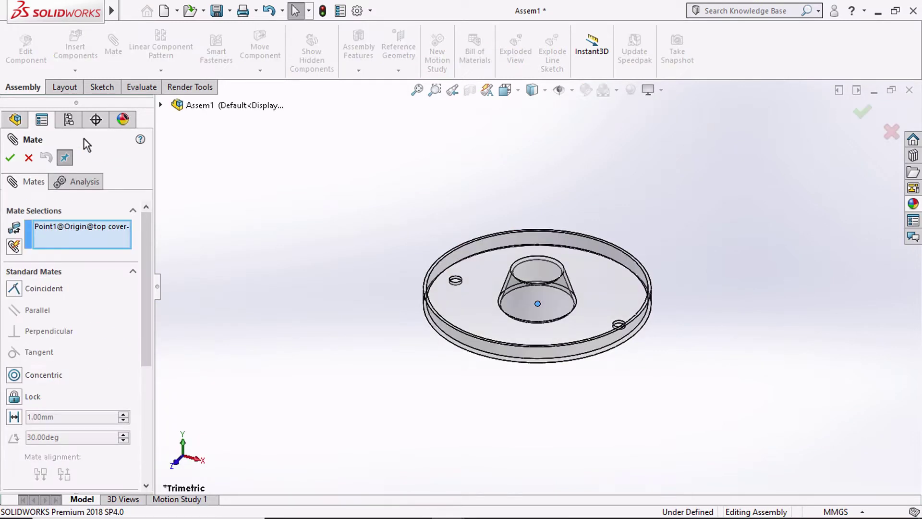
click(161, 105)
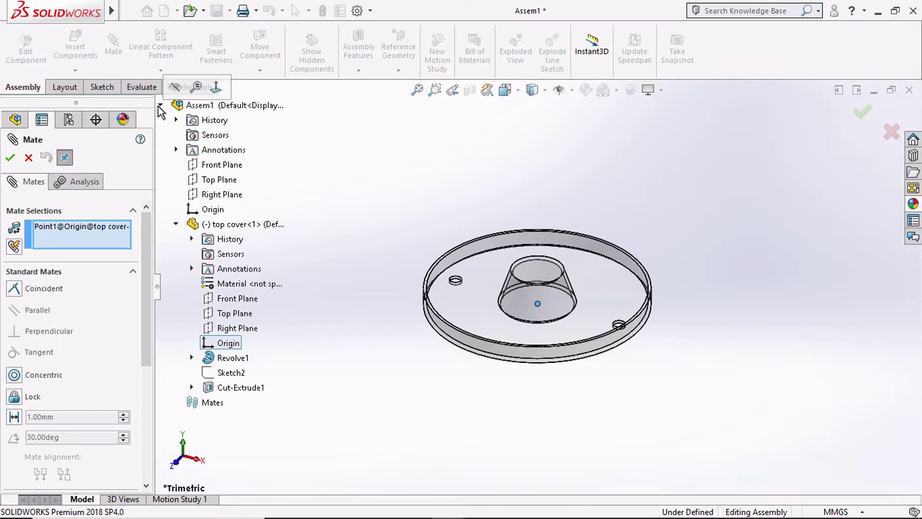
click(210, 209)
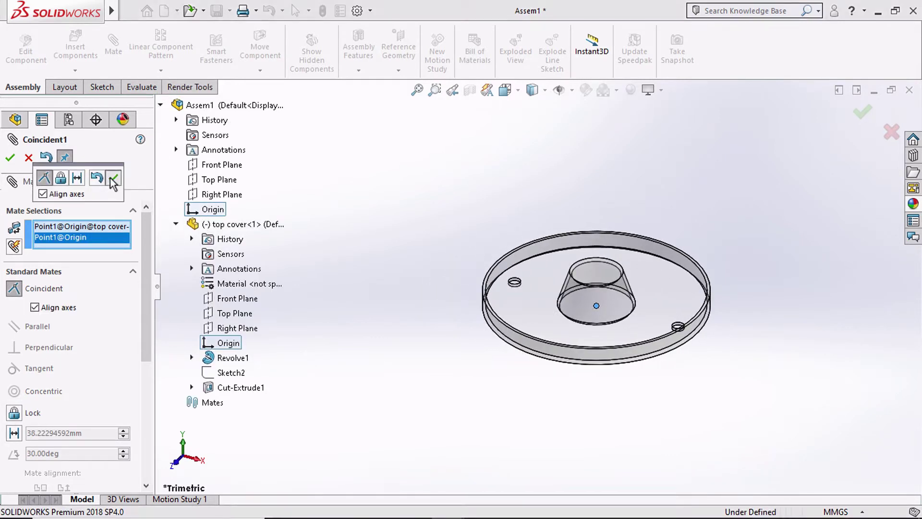
click(113, 180)
click(10, 158)
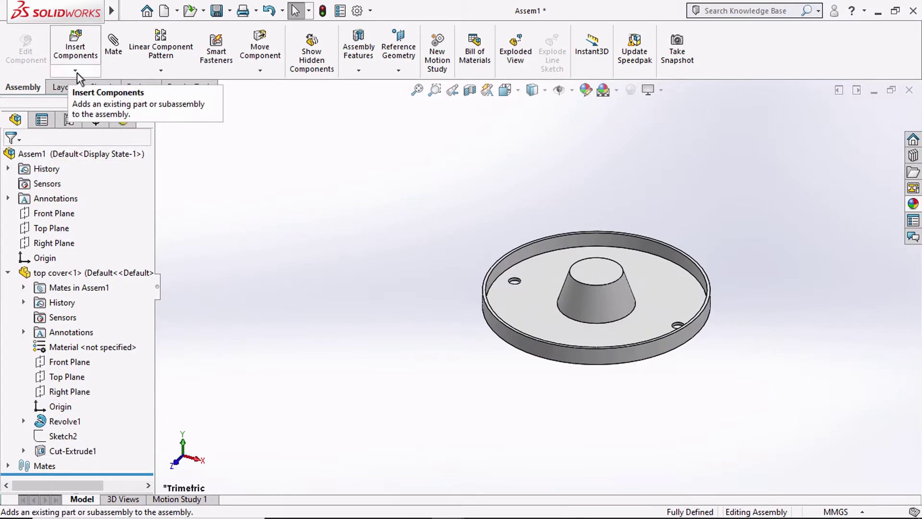
Fix the top cover component in place in the assembly
click(85, 50)
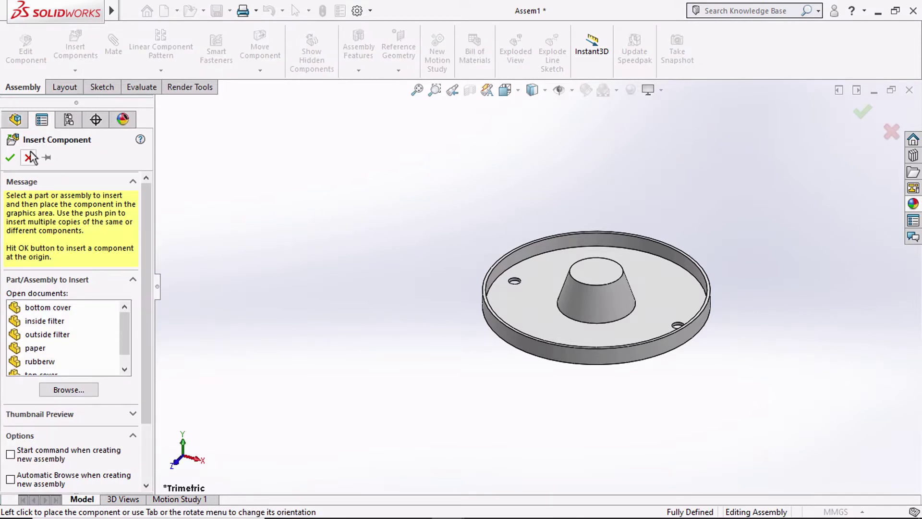
click(29, 157)
right_click(71, 272)
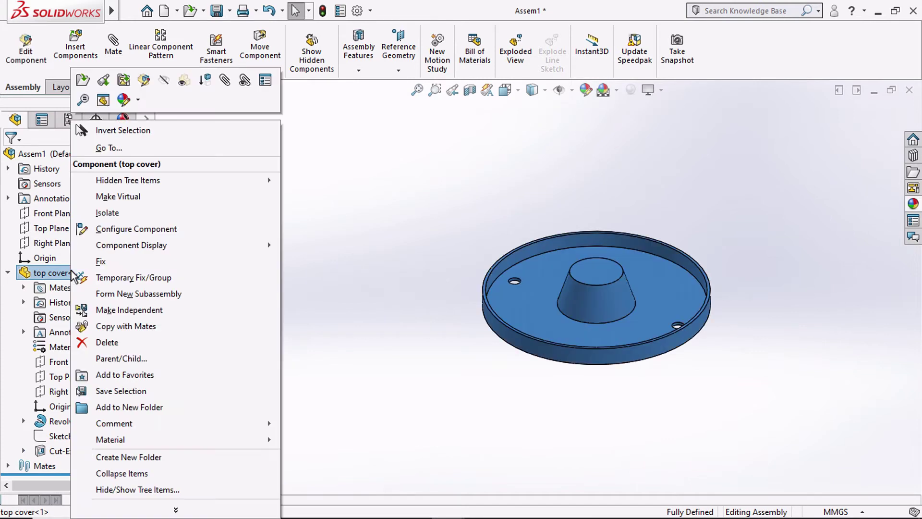
click(93, 259)
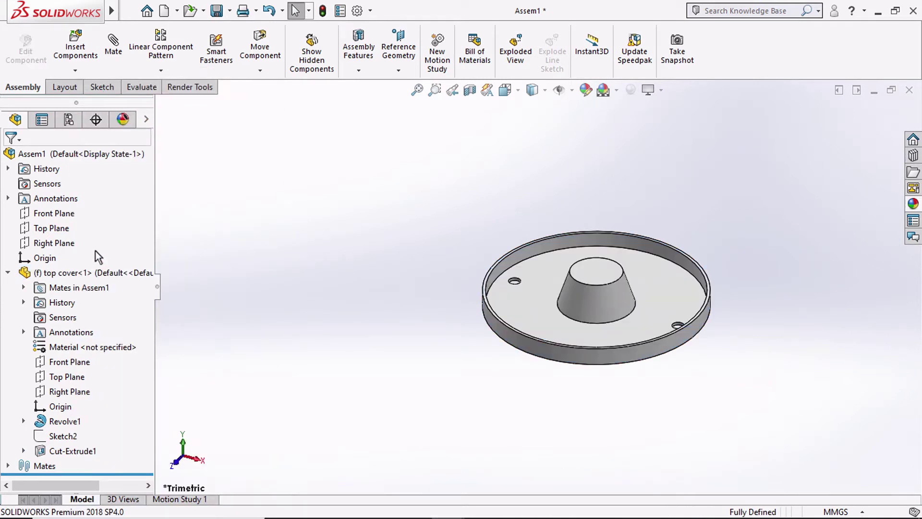
Insert the inside filter part and place it beside the top cover
click(75, 48)
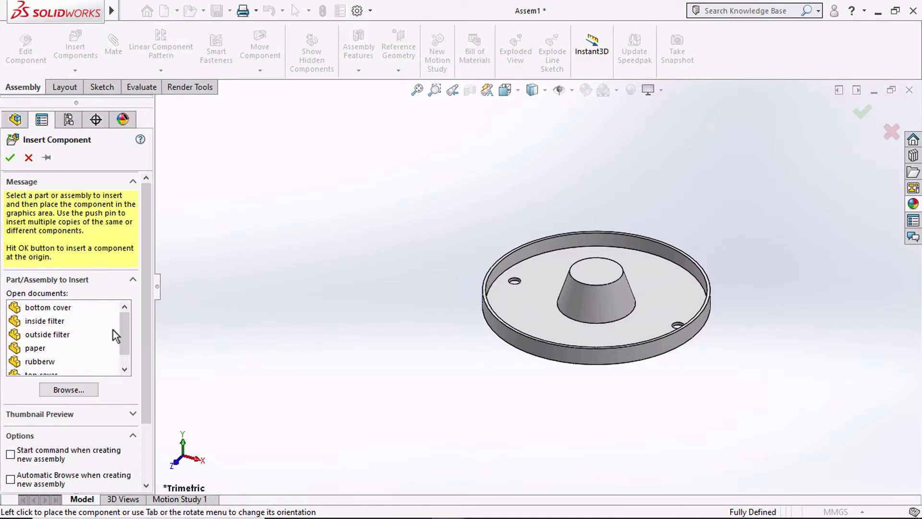
drag(123, 332, 125, 350)
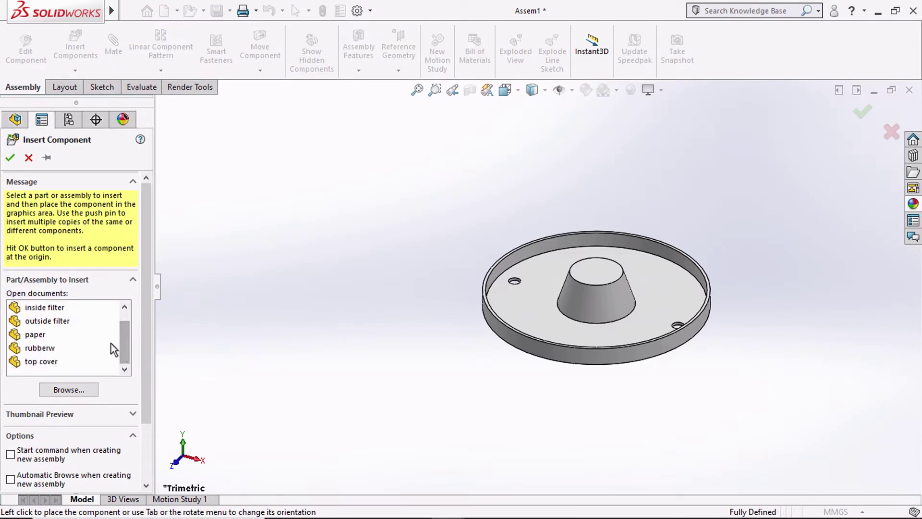
click(55, 309)
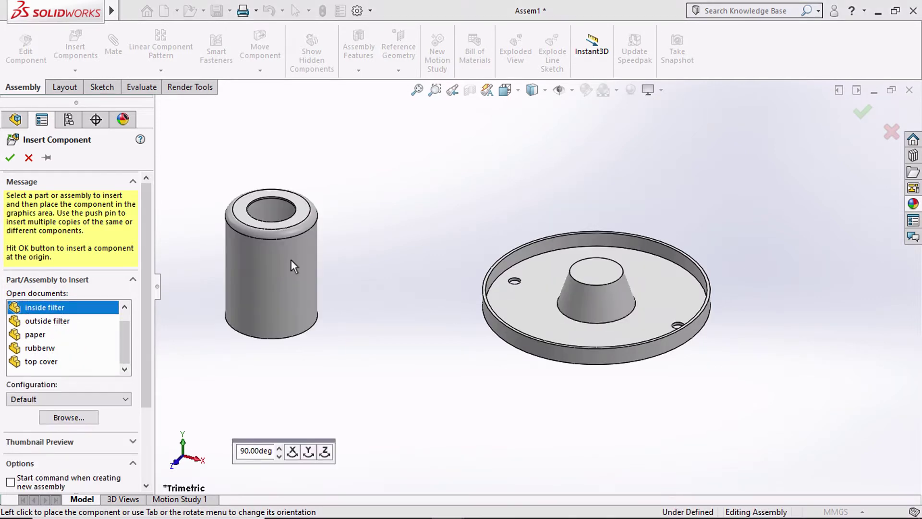
click(401, 199)
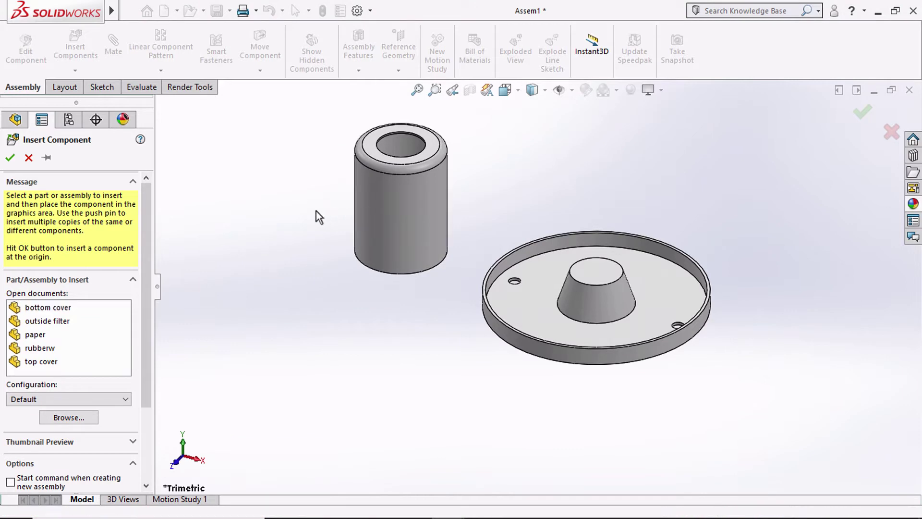
Try to mate the inside filter's bottom circular edge coincident with the top cover's inner floor face
click(113, 48)
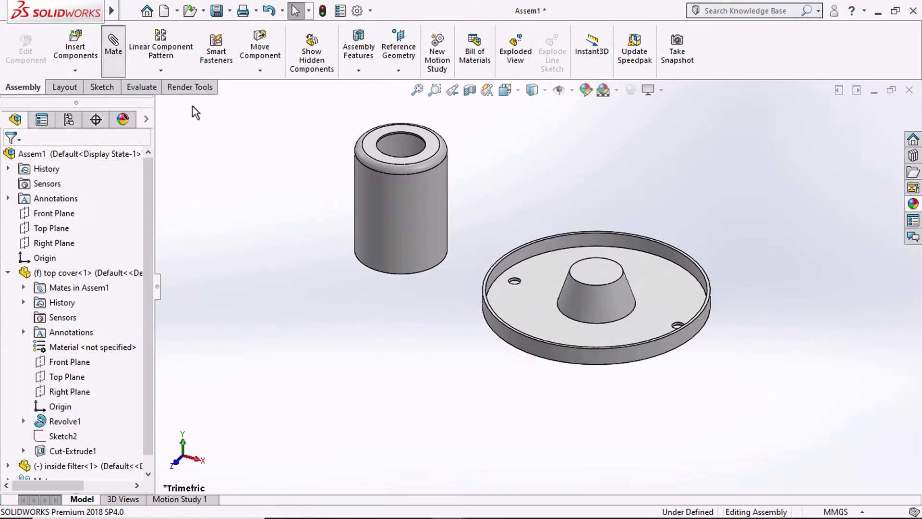
click(526, 305)
middle_drag(450, 338, 426, 158)
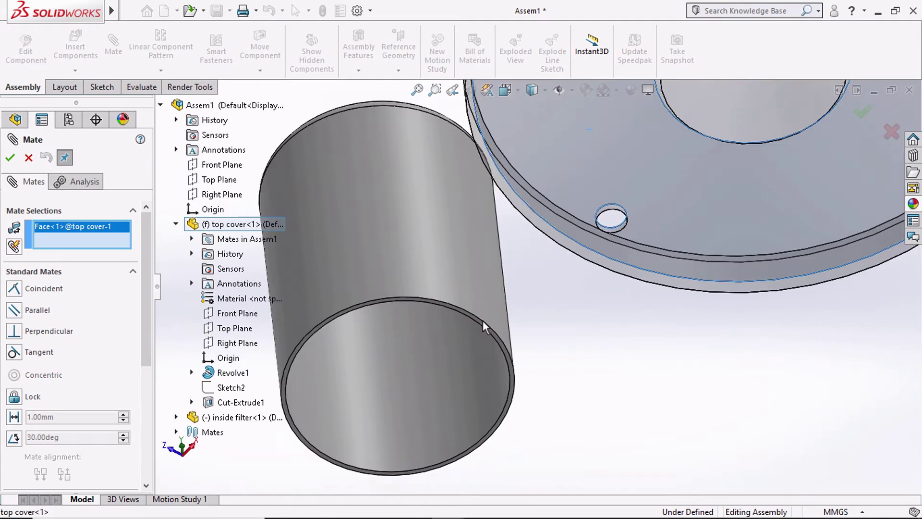
scroll(483, 321, up, 5)
click(481, 318)
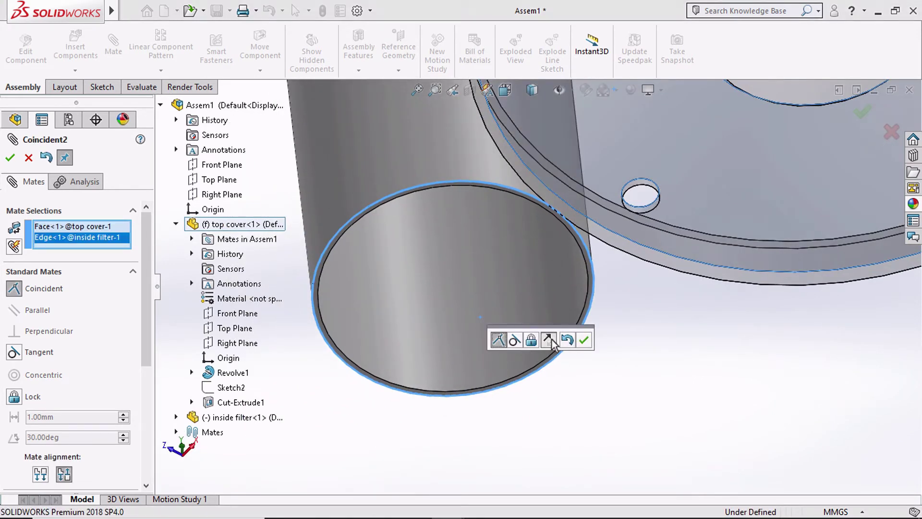
click(584, 340)
Add a coincident mate between the inside filter's thin bottom ring face and the top cover's inner floor face
scroll(458, 306, up, 5)
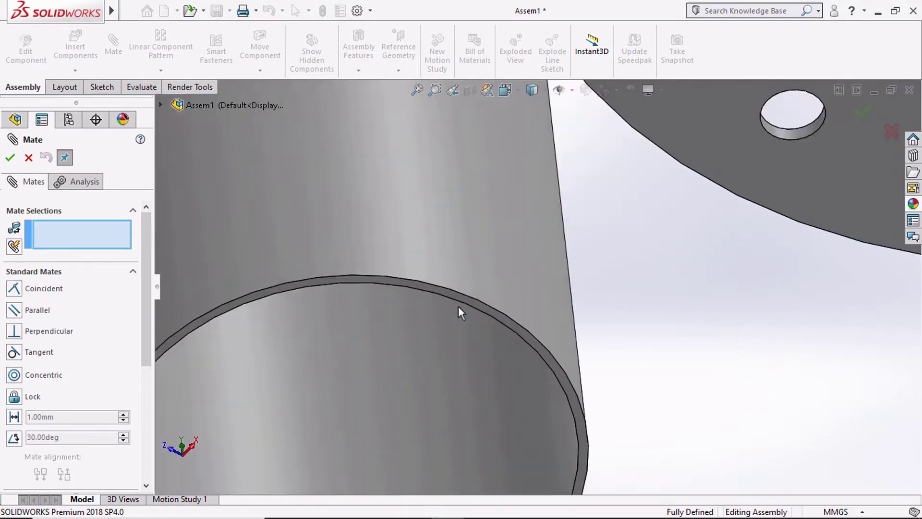
click(454, 287)
scroll(458, 297, down, 5)
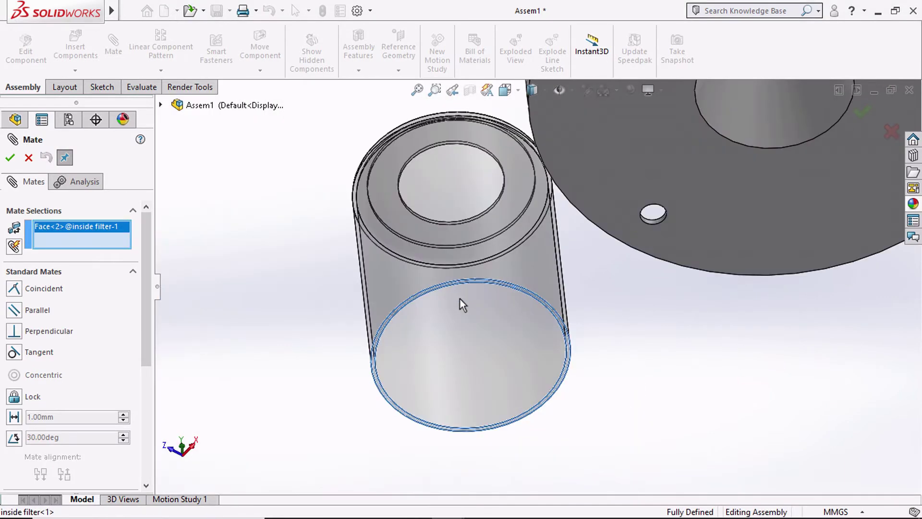
middle_drag(549, 233, 582, 361)
click(583, 361)
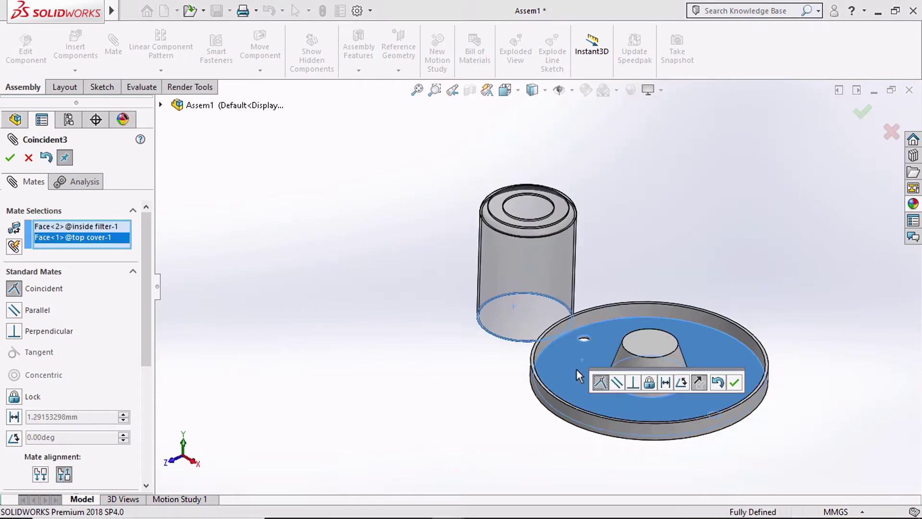
click(735, 383)
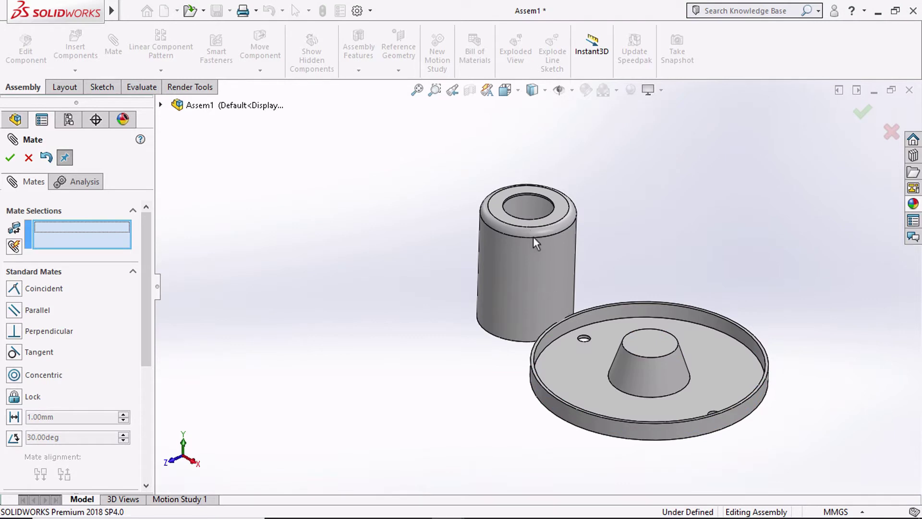
click(534, 235)
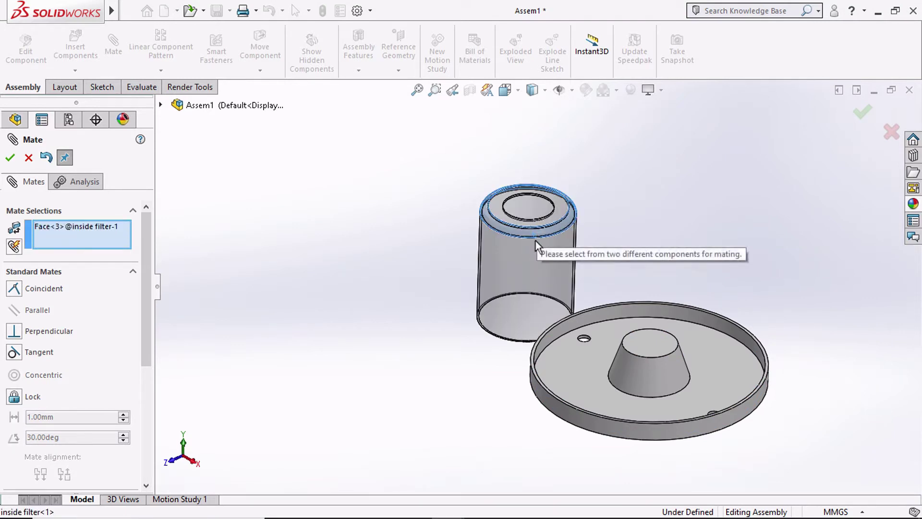
scroll(535, 241, down, 3)
click(528, 240)
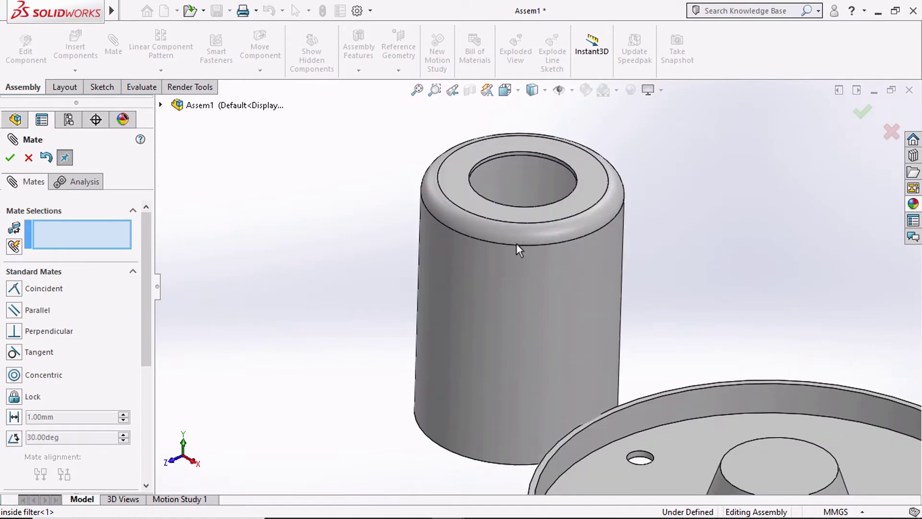
scroll(478, 407, up, 3)
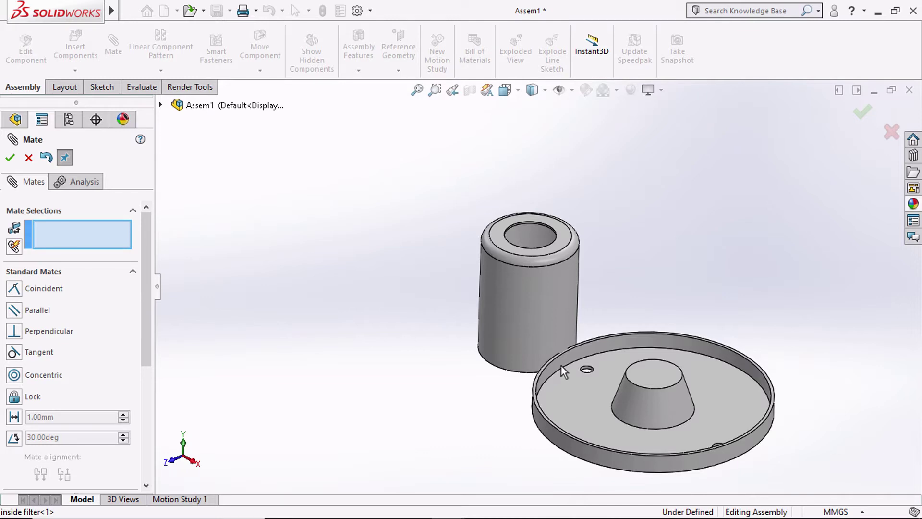
Try to mate the inside filter's bottom edge with the base edge of the top cover's central boss, then clear the selections
click(522, 373)
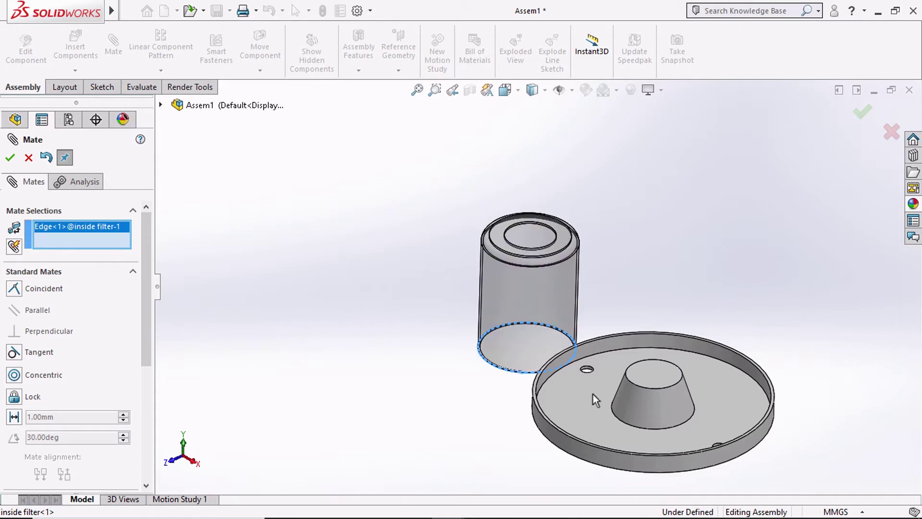
click(617, 419)
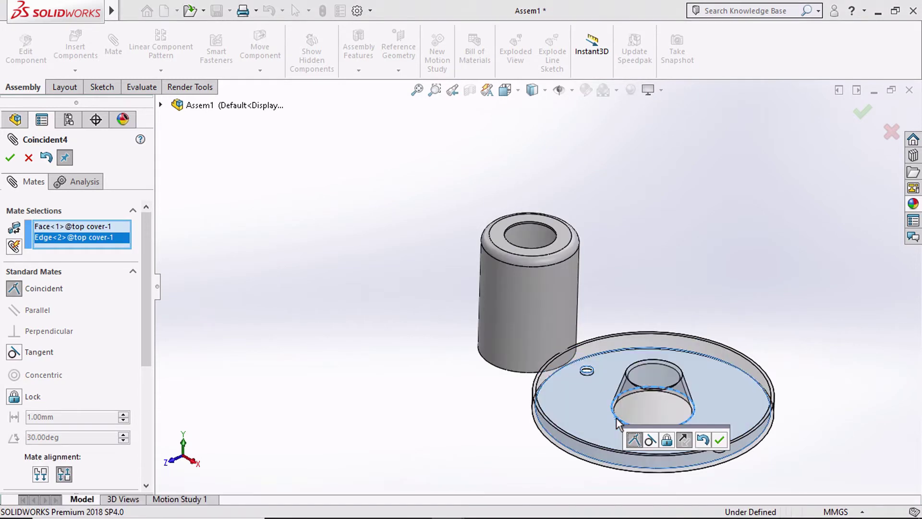
click(617, 417)
scroll(617, 418, down, 5)
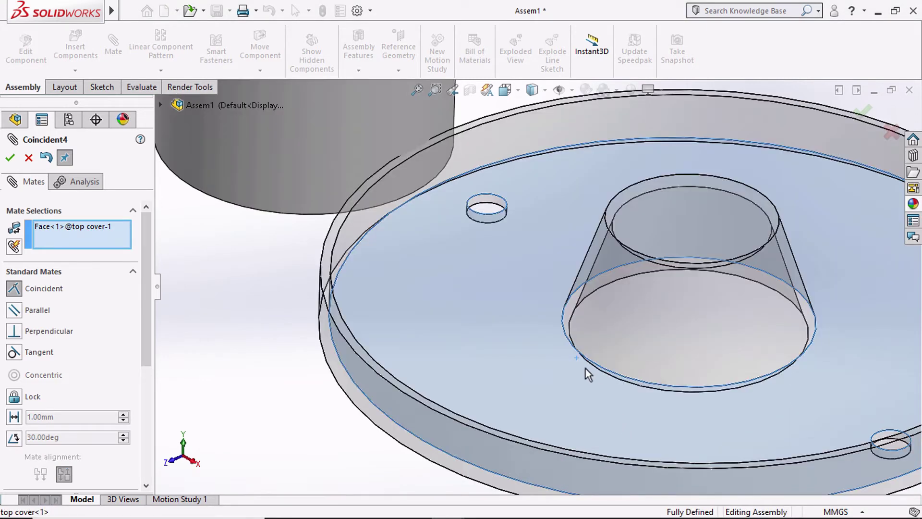
click(435, 310)
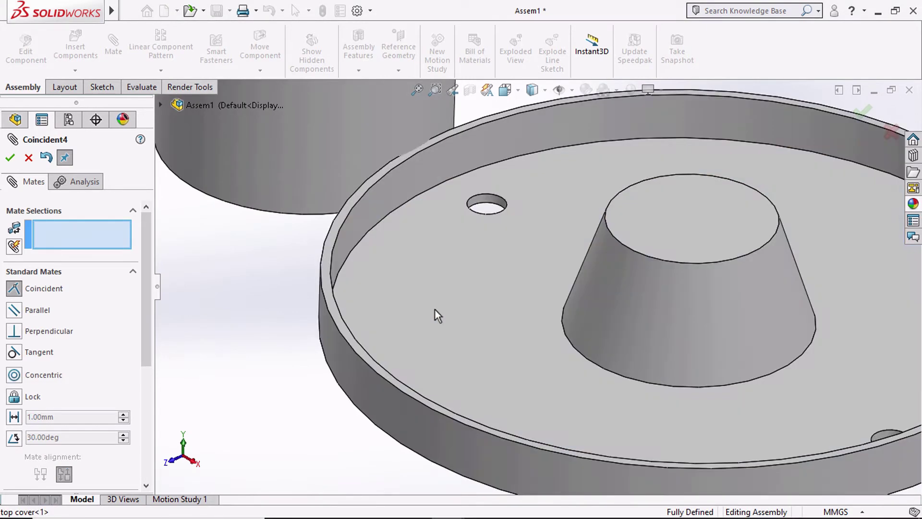
Retry pairing the filter's bottom edge with the central boss's base edge and clear the mate selection
click(295, 214)
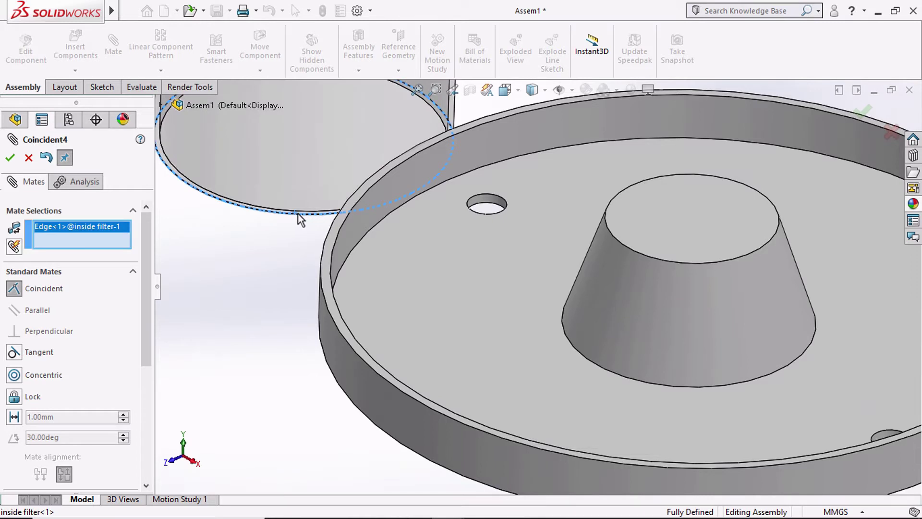
click(572, 345)
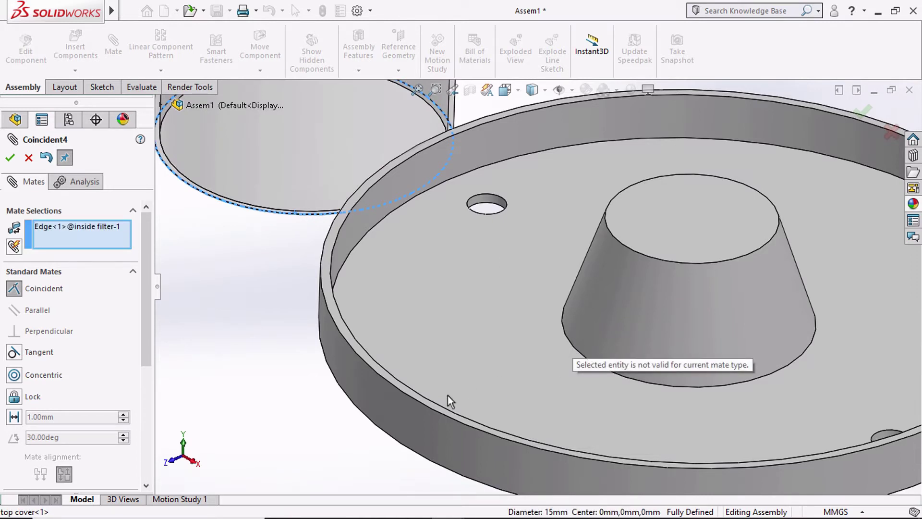
right_click(109, 245)
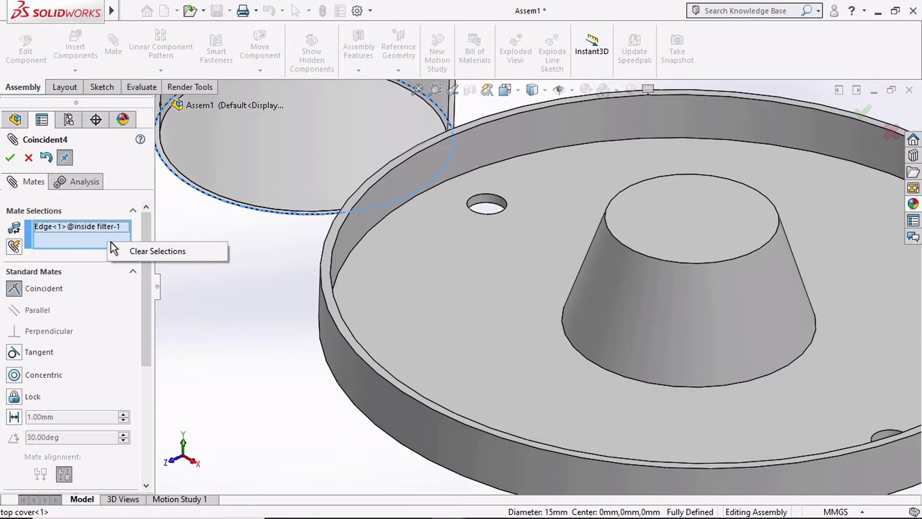
click(125, 250)
Try to mate the inside filter's cylindrical face with the top cover's rim, then undo the attempt and leave the Mate command
click(270, 134)
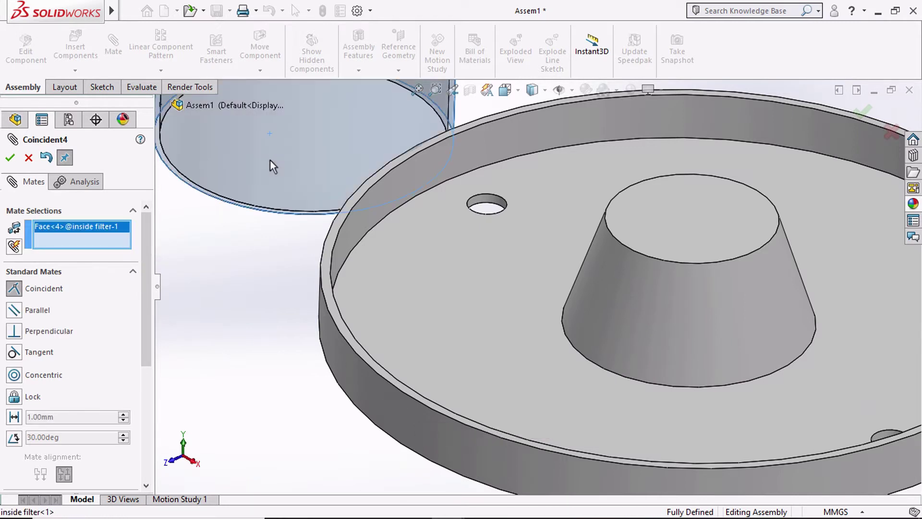
click(390, 410)
scroll(386, 407, up, 3)
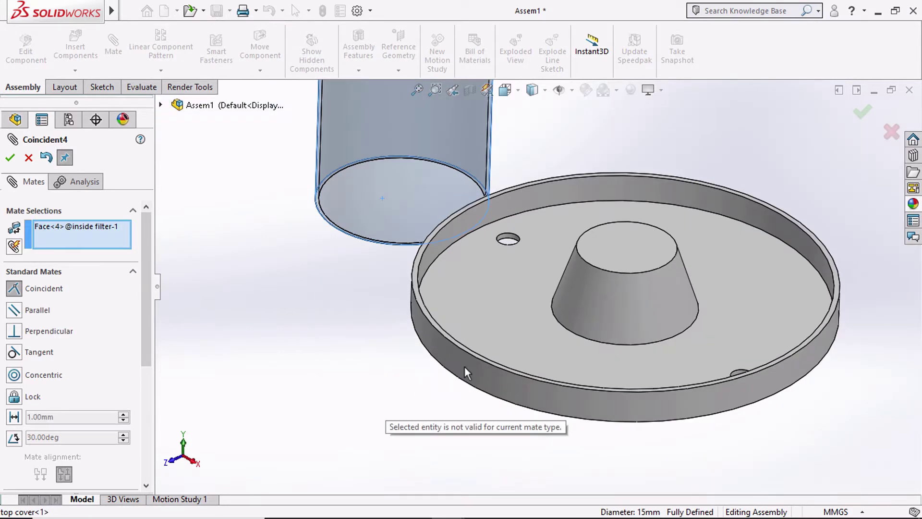
middle_drag(419, 391, 445, 387)
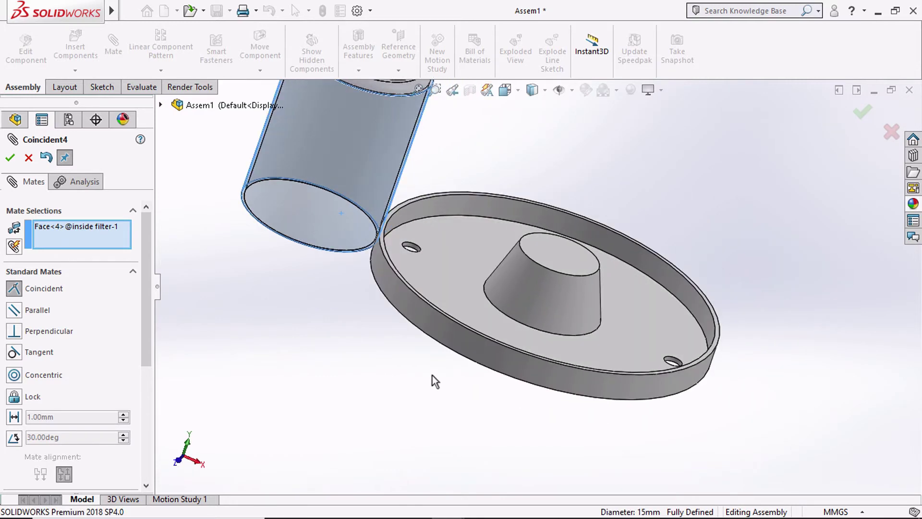
scroll(400, 271, down, 2)
click(45, 159)
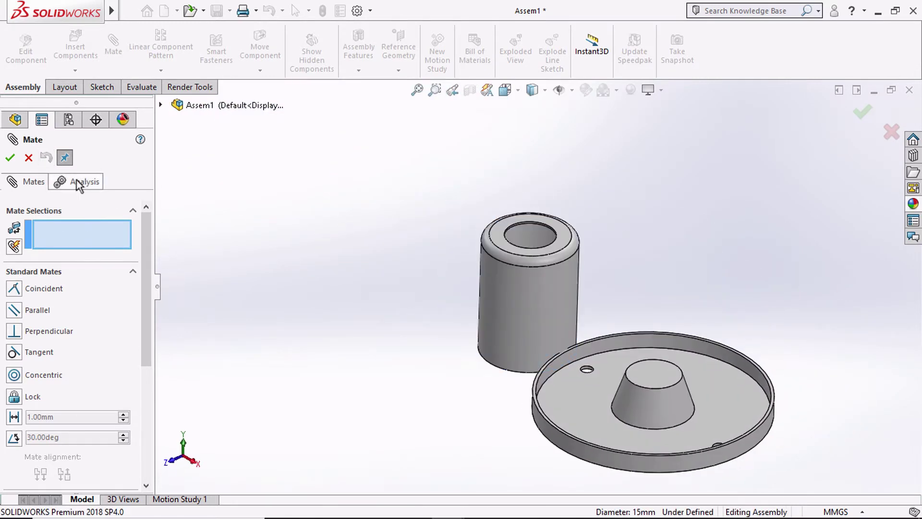
click(29, 158)
Inspect which faces of the top cover and inside filter the existing coincident mate references
scroll(150, 262, down, 1)
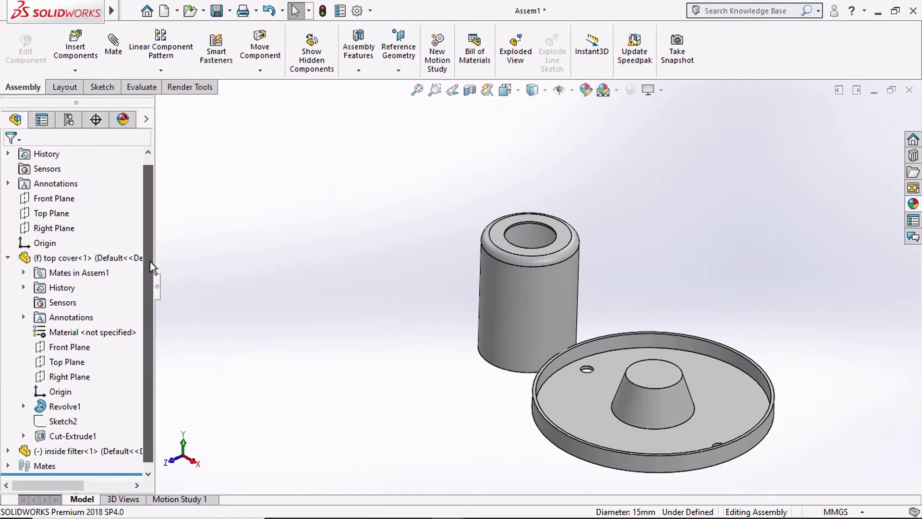
click(8, 465)
click(75, 464)
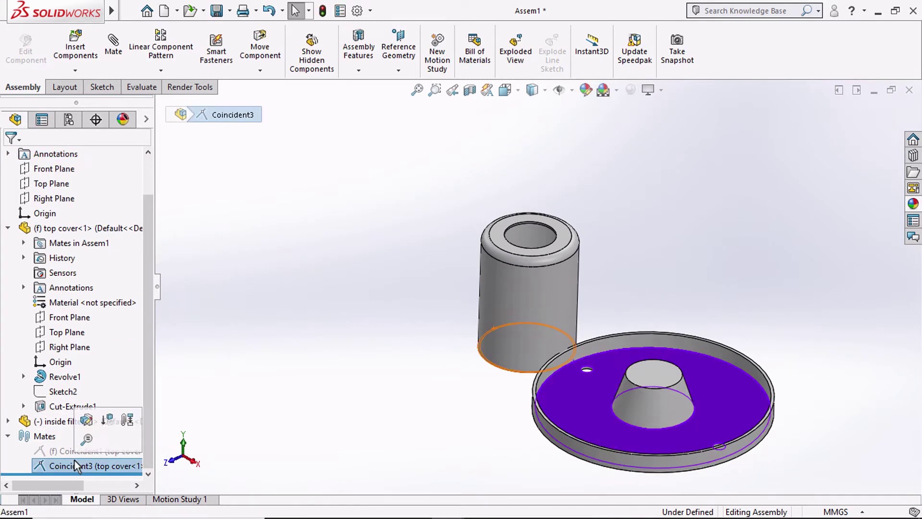
right_click(59, 466)
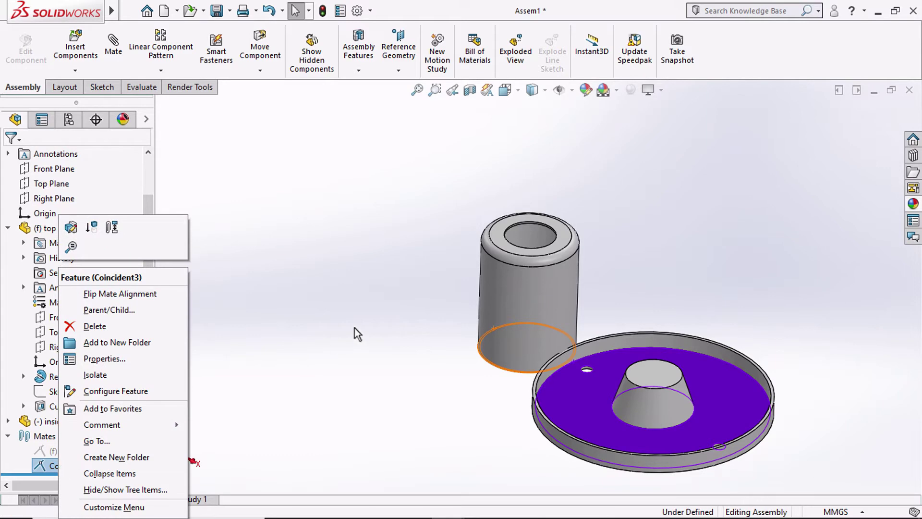
click(358, 335)
scroll(576, 365, down, 10)
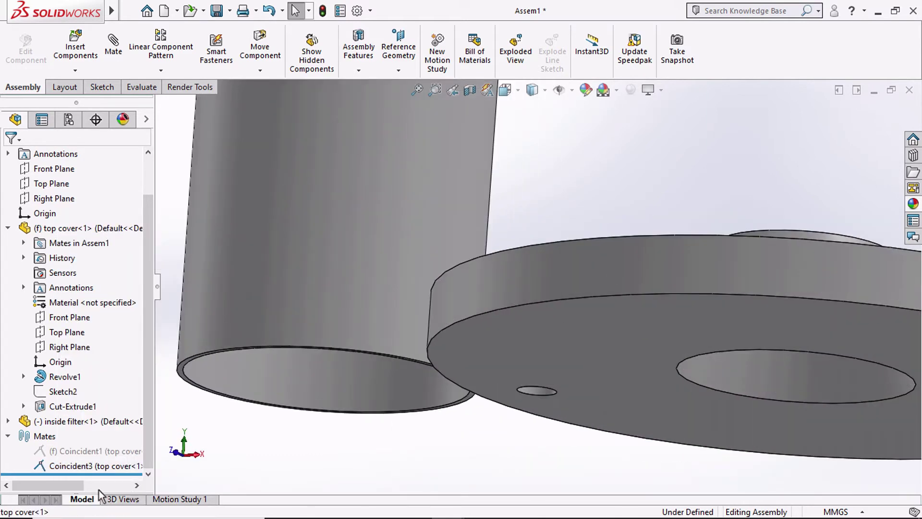
click(96, 465)
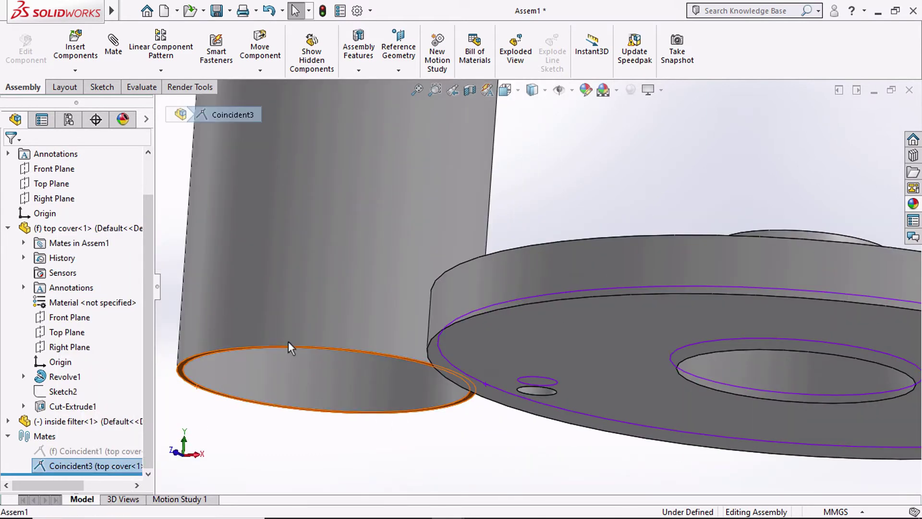
scroll(289, 341, up, 8)
Move the inside filter sideways, farther from the top cover, to test its freedom
click(361, 385)
drag(407, 246, 332, 240)
key(Escape)
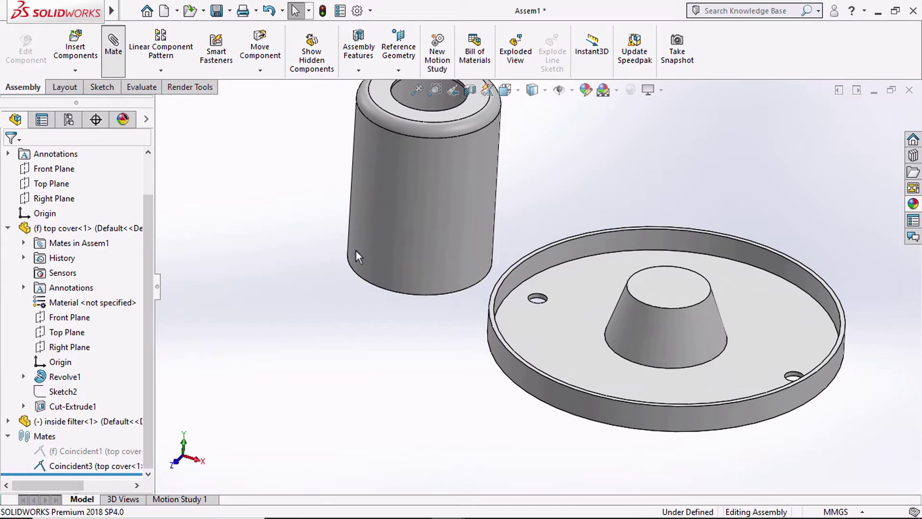
Add a concentric mate between the inside filter's outer cylindrical face and the top cover's outer rim face
click(382, 212)
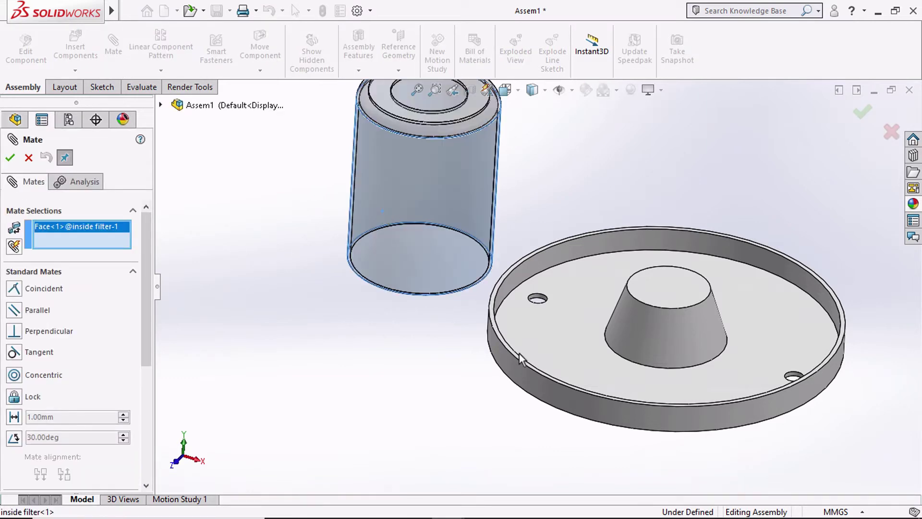
click(559, 395)
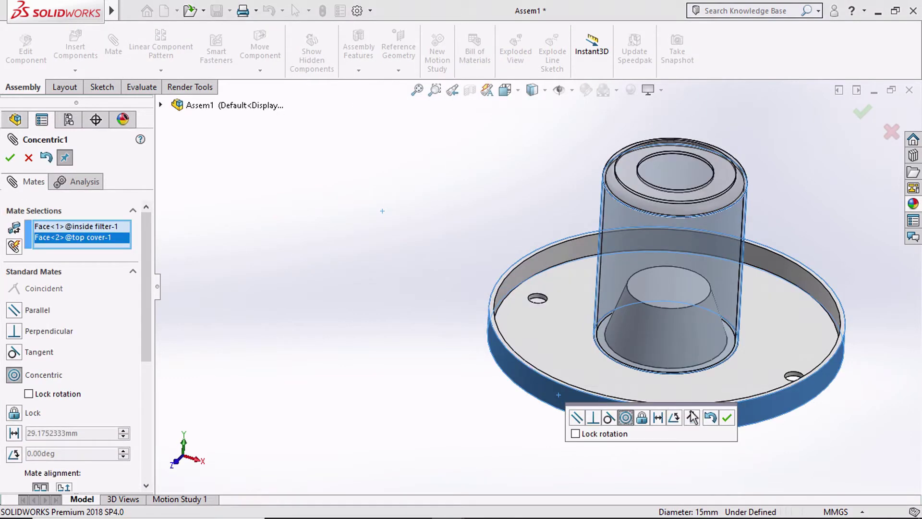
click(728, 417)
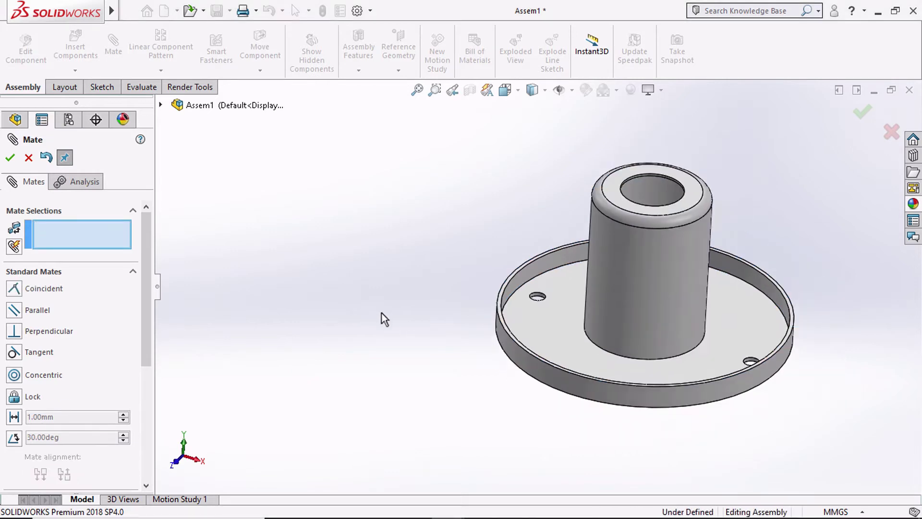
scroll(529, 278, up, 3)
scroll(651, 250, down, 2)
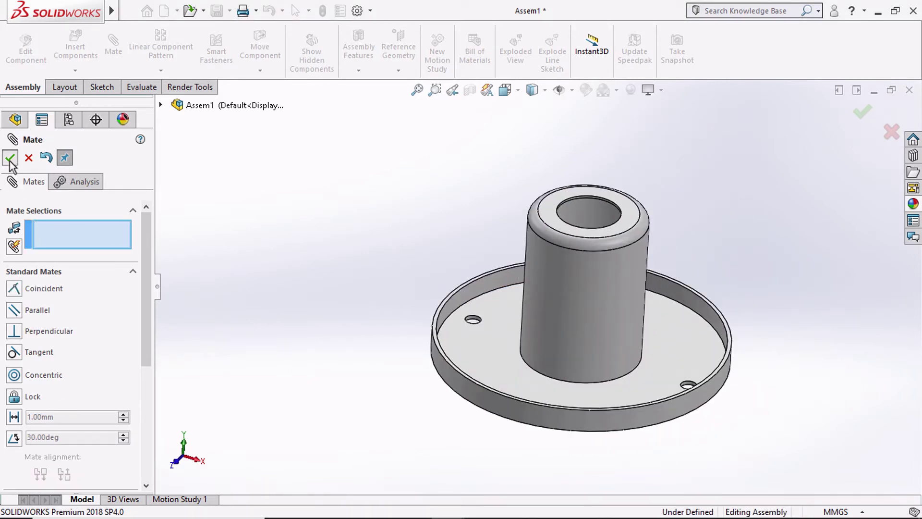
click(30, 159)
Insert the outside filter part and place it beside the top cover
click(76, 48)
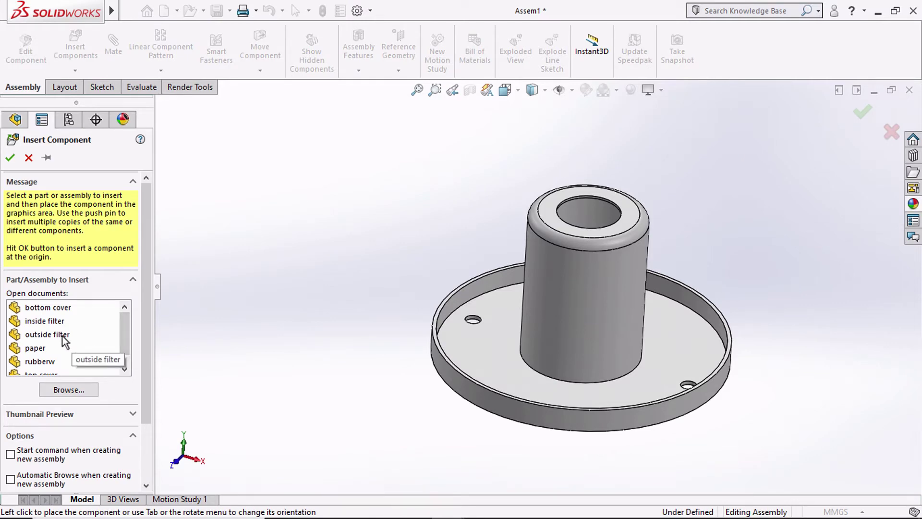
click(109, 334)
click(364, 178)
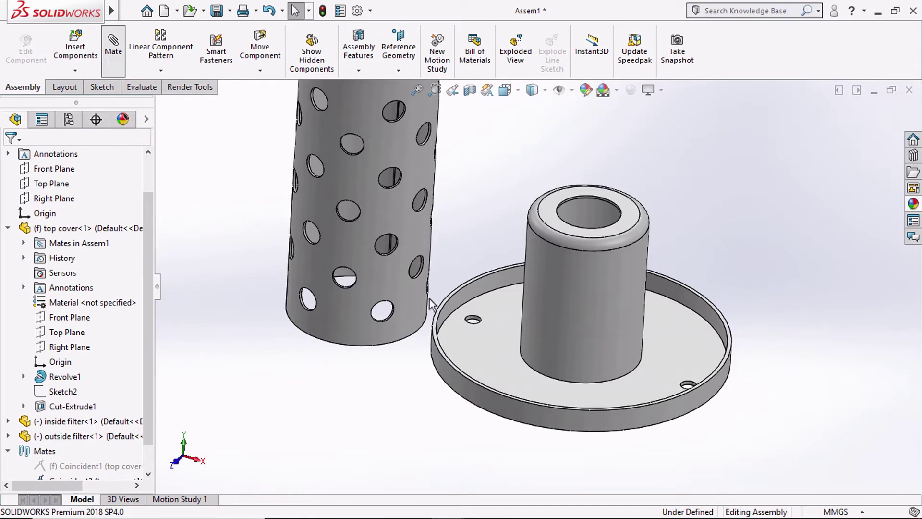
Add a coincident mate between the top cover's inner floor face and the outside filter's thin bottom ring face
click(497, 348)
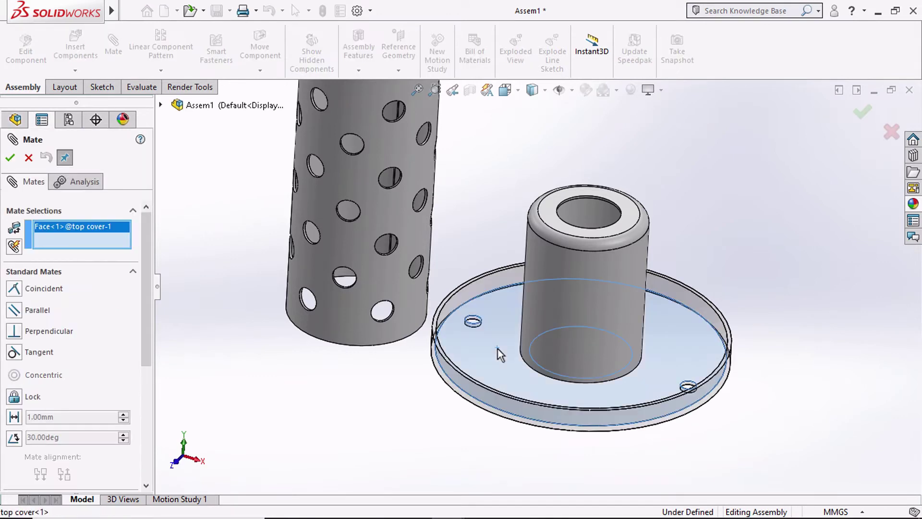
middle_drag(408, 373, 391, 391)
scroll(479, 398, down, 10)
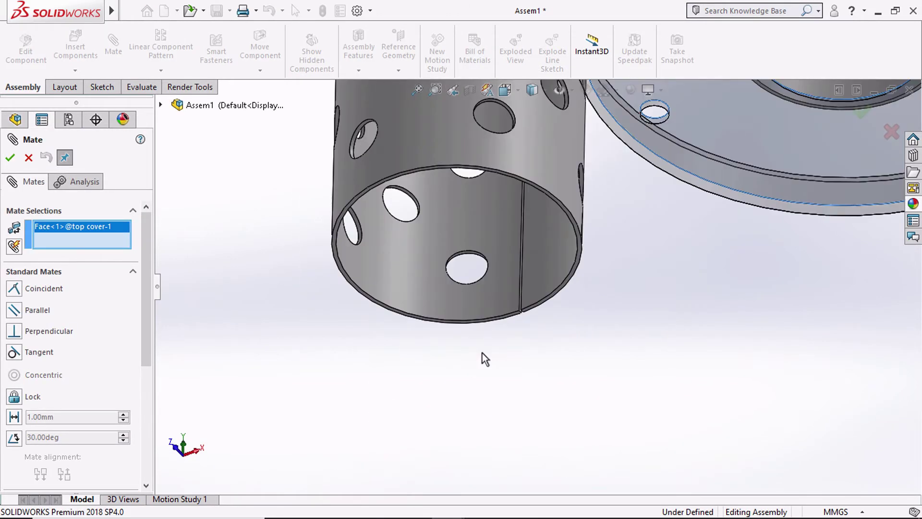
click(519, 226)
scroll(493, 245, up, 8)
click(440, 312)
middle_drag(445, 312, 477, 379)
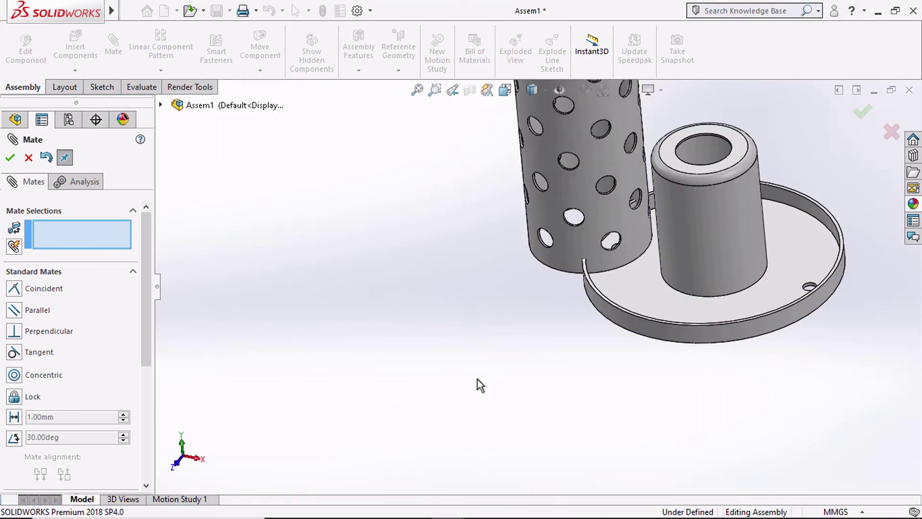
Add a concentric mate between the bottom circular edges of the outside filter and inside filter, then finish mating
click(551, 269)
scroll(712, 297, down, 4)
scroll(671, 299, down, 2)
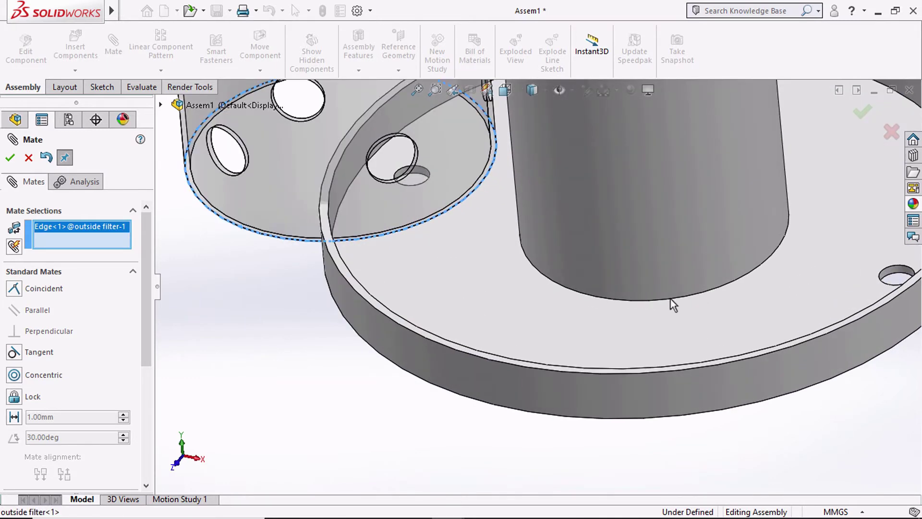
click(671, 299)
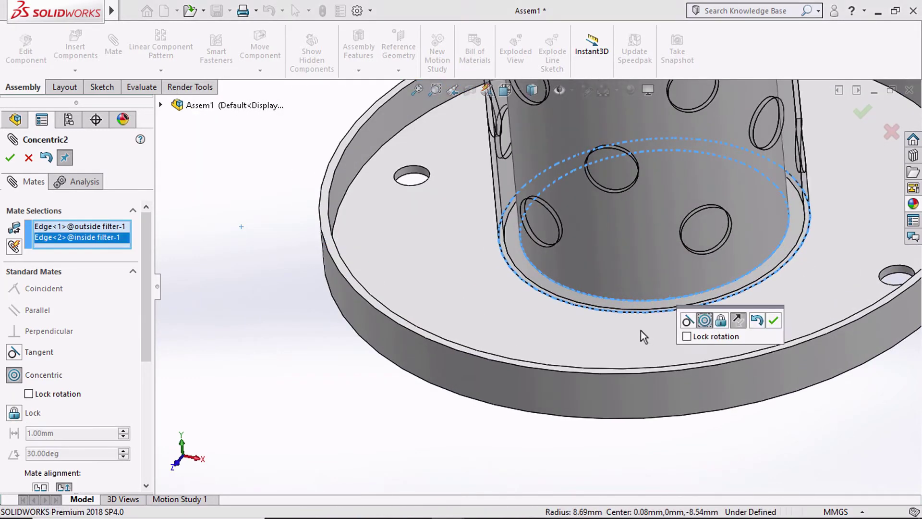
scroll(643, 332, up, 4)
click(774, 321)
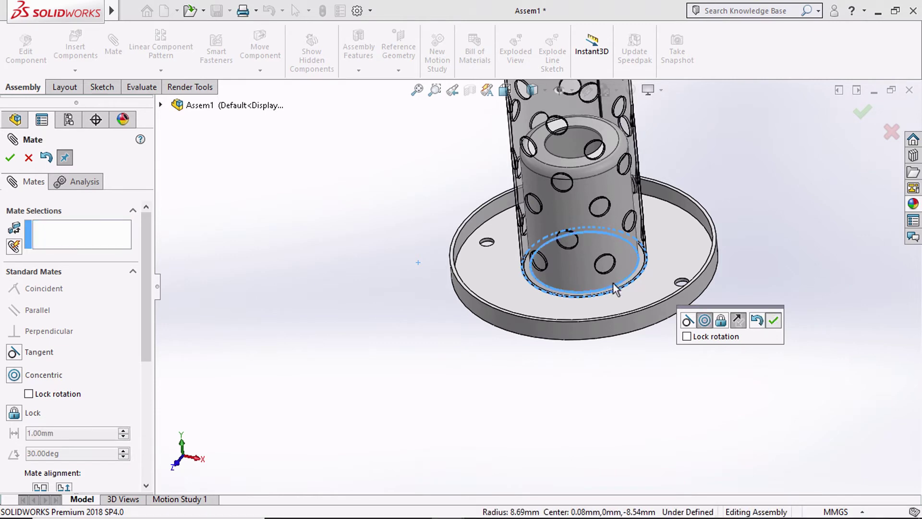
middle_drag(603, 272, 577, 146)
scroll(568, 394, up, 2)
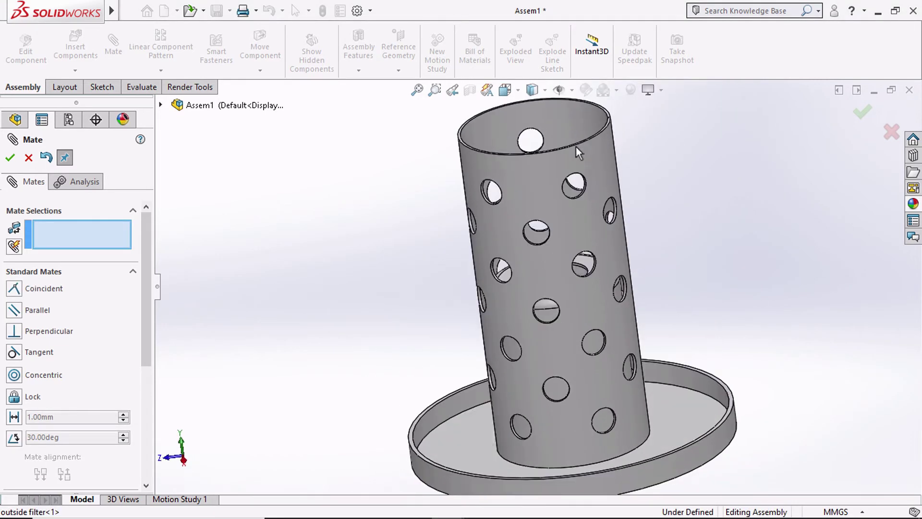
scroll(576, 146, up, 2)
click(10, 158)
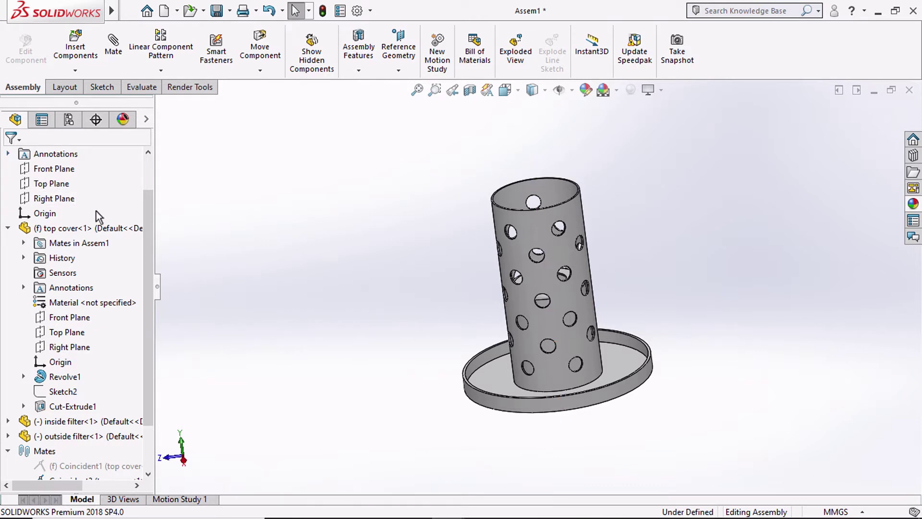
Insert the paper part in its Default configuration and place it beside the filter assembly
click(76, 46)
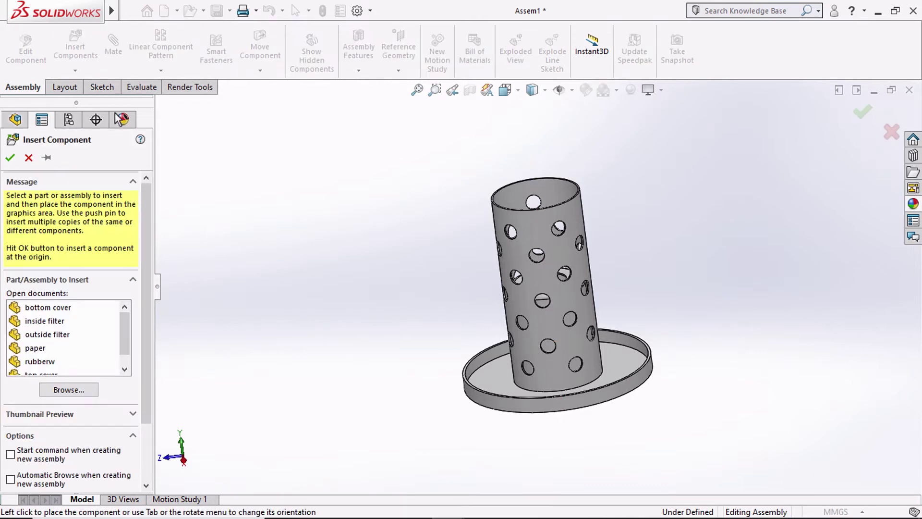
click(42, 349)
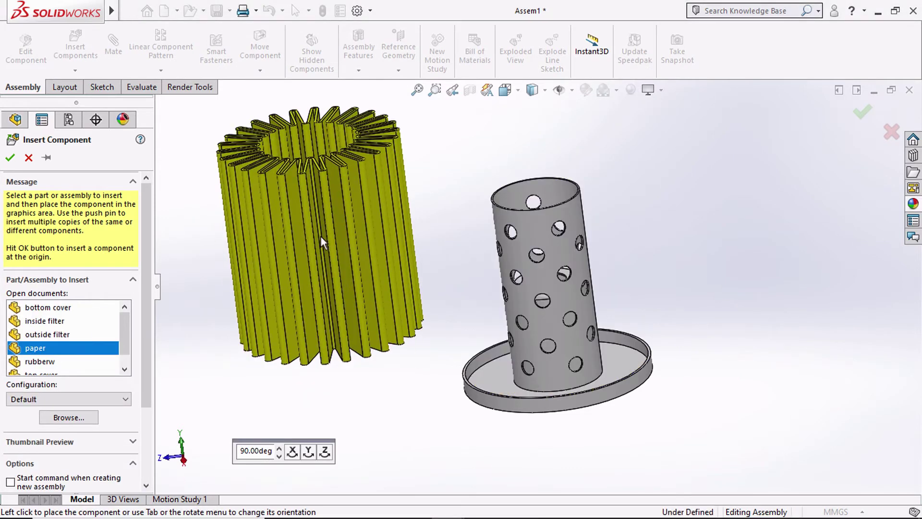
click(320, 237)
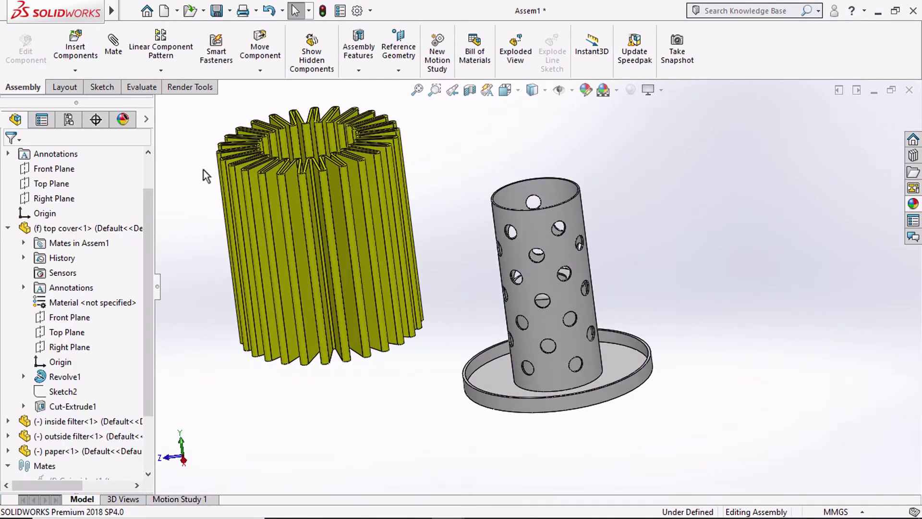
Add a coincident mate between the top cover's inner floor face and the pleated paper's bottom face
click(113, 48)
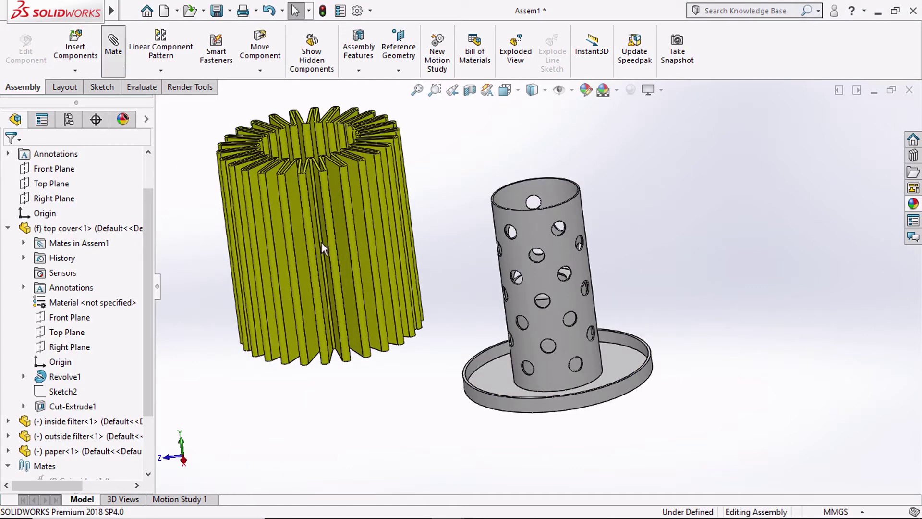
click(486, 373)
middle_drag(374, 401, 359, 254)
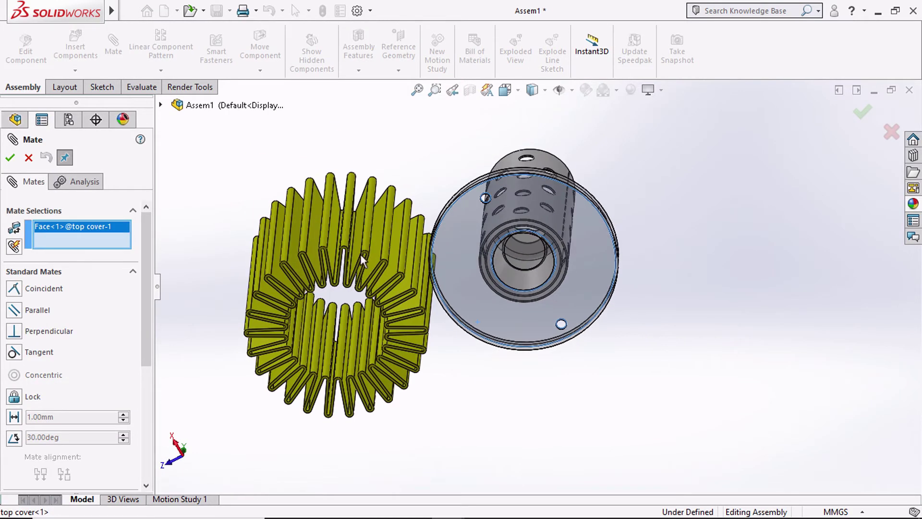
scroll(388, 283, down, 5)
click(341, 234)
scroll(409, 290, up, 8)
click(323, 220)
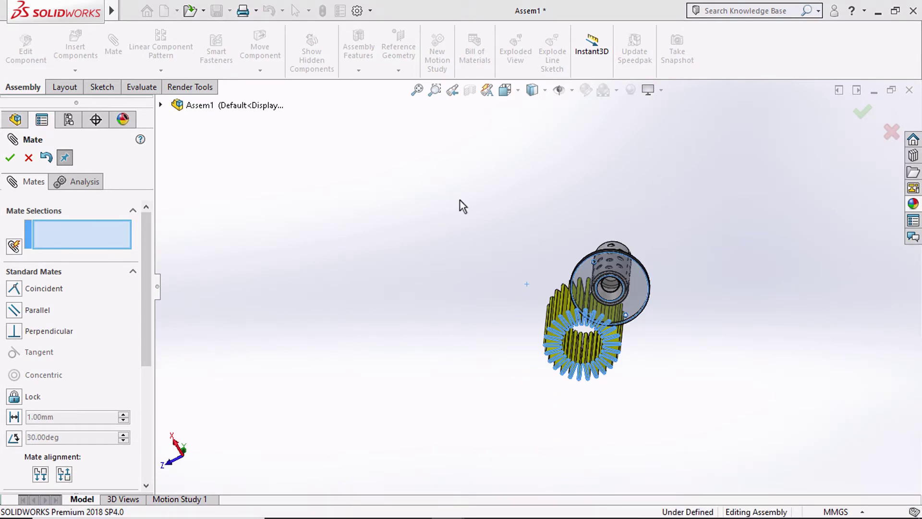
Show Sketch1 of the paper component in the assembly
middle_drag(460, 200, 486, 435)
scroll(608, 307, down, 6)
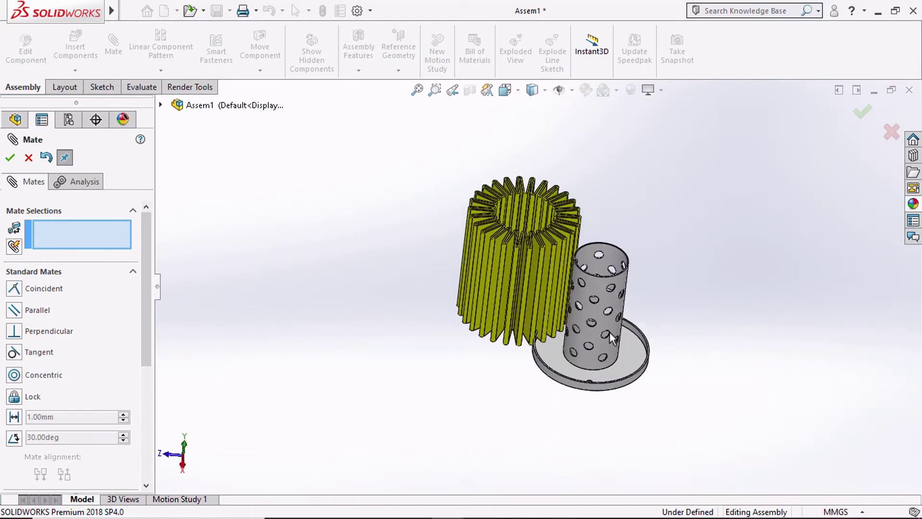
scroll(550, 365, up, 4)
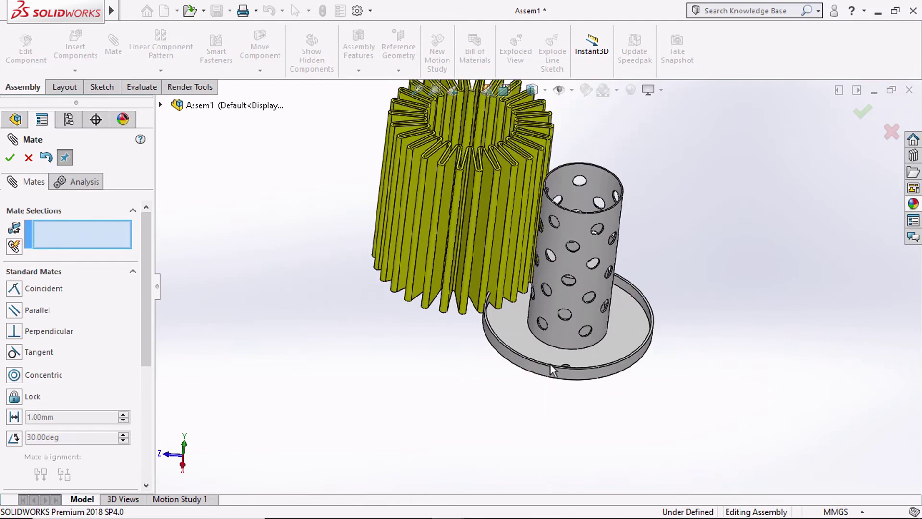
click(160, 106)
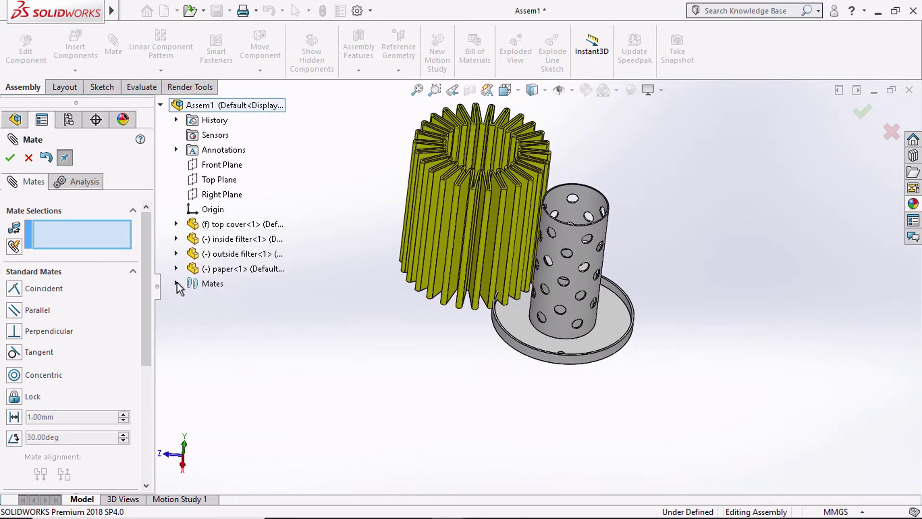
click(176, 268)
scroll(225, 379, down, 1)
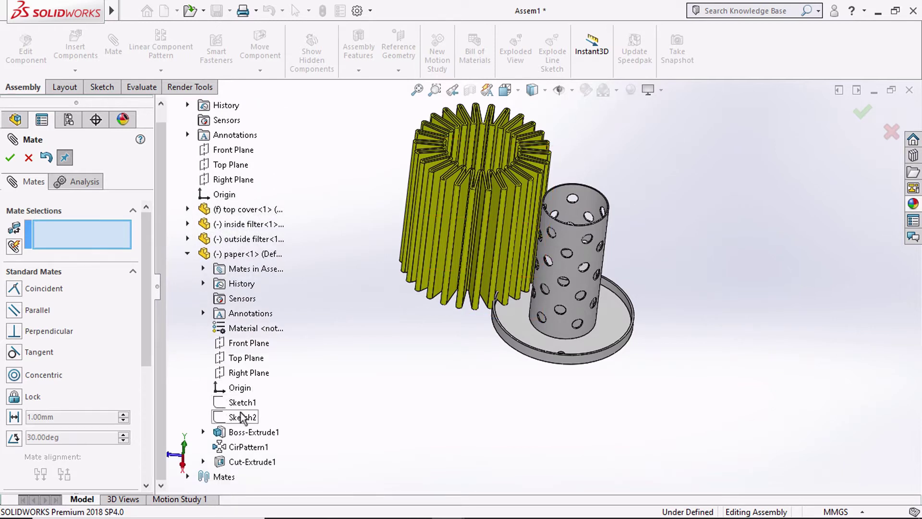
right_click(226, 405)
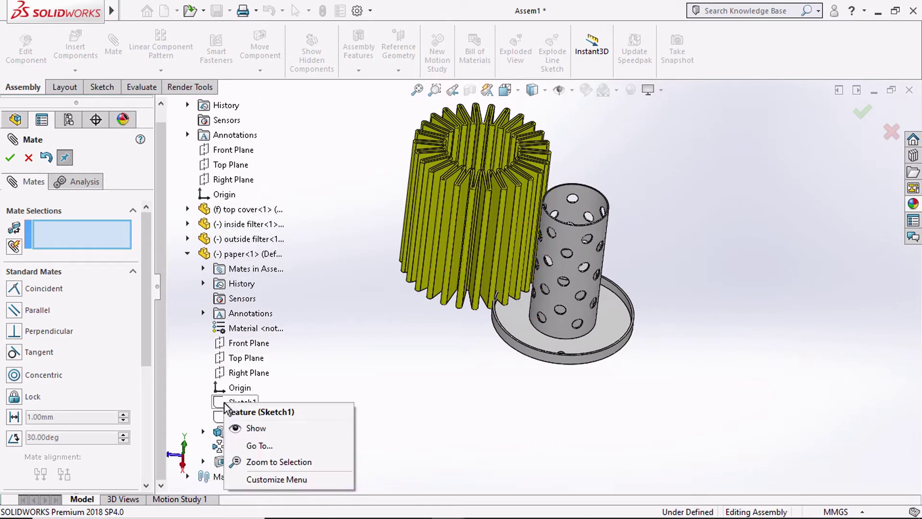
click(229, 426)
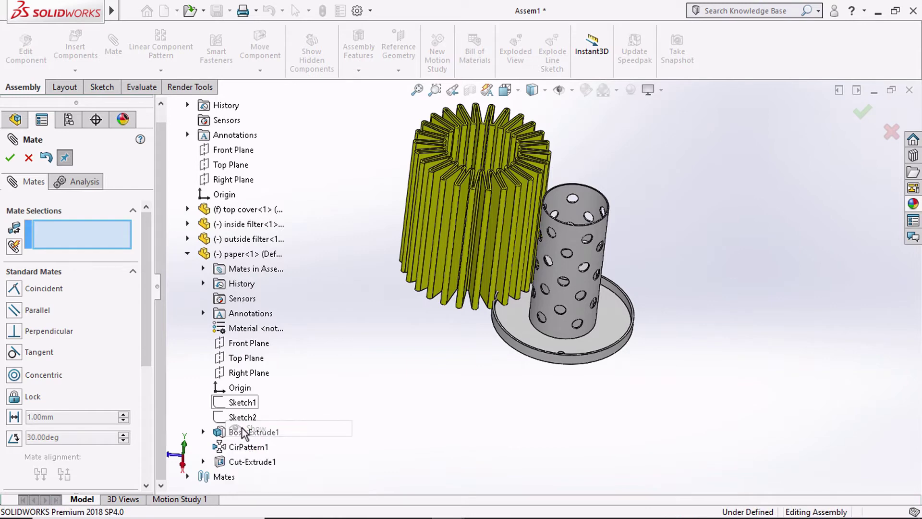
Add a concentric mate between the paper's Sketch1 circle and the outside filter's bottom circular edge, then finish mating
click(436, 302)
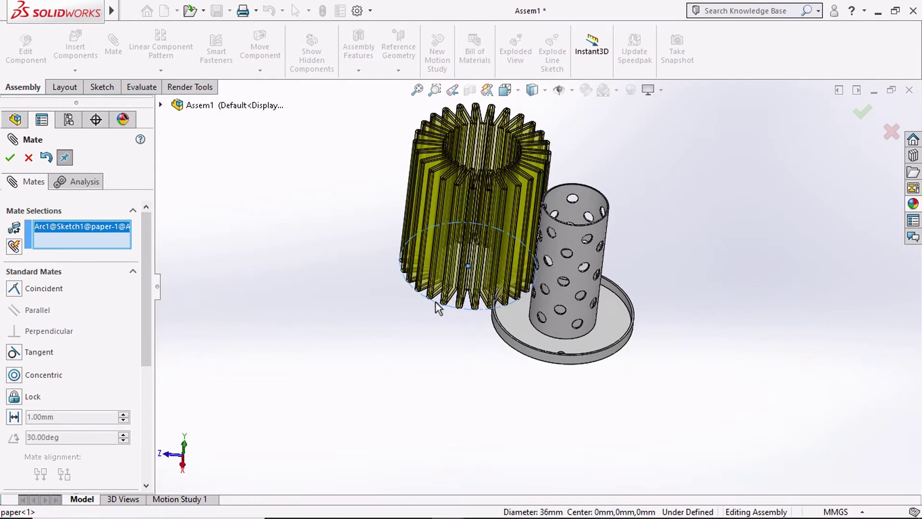
scroll(537, 339, down, 3)
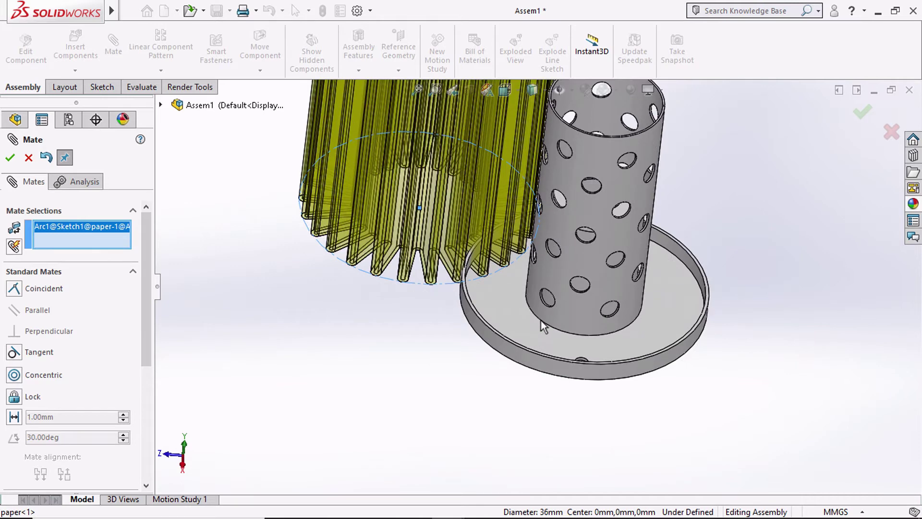
click(541, 321)
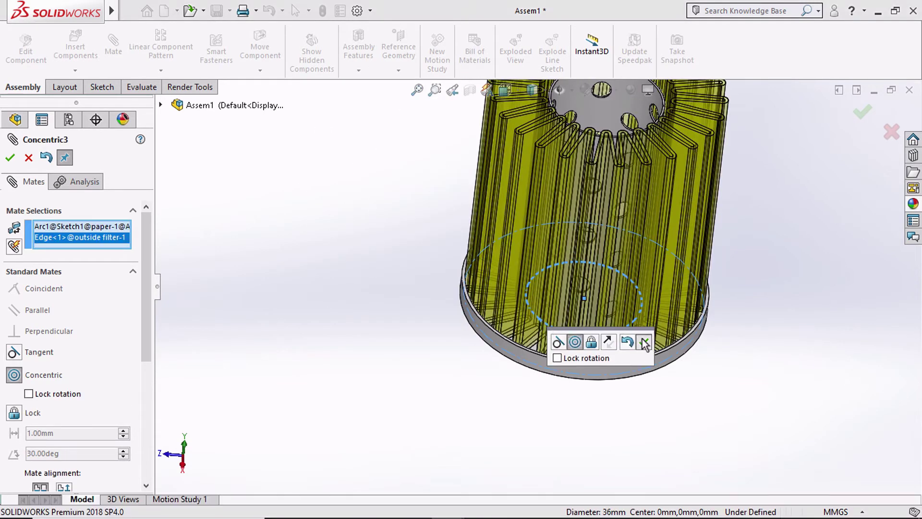
click(644, 342)
scroll(495, 310, up, 3)
middle_drag(489, 286, 560, 388)
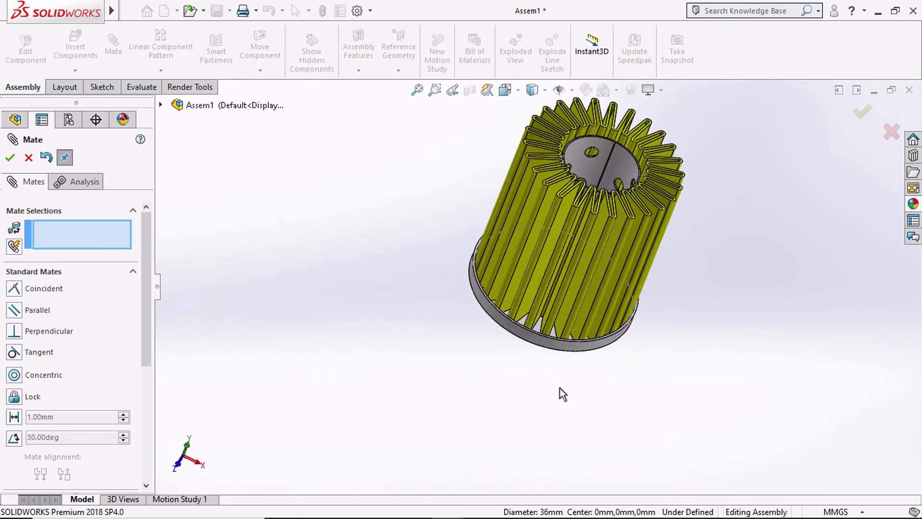
click(10, 159)
Open the outside filter part, inspect it from the top and front views, and return to the assembly
scroll(536, 203, down, 5)
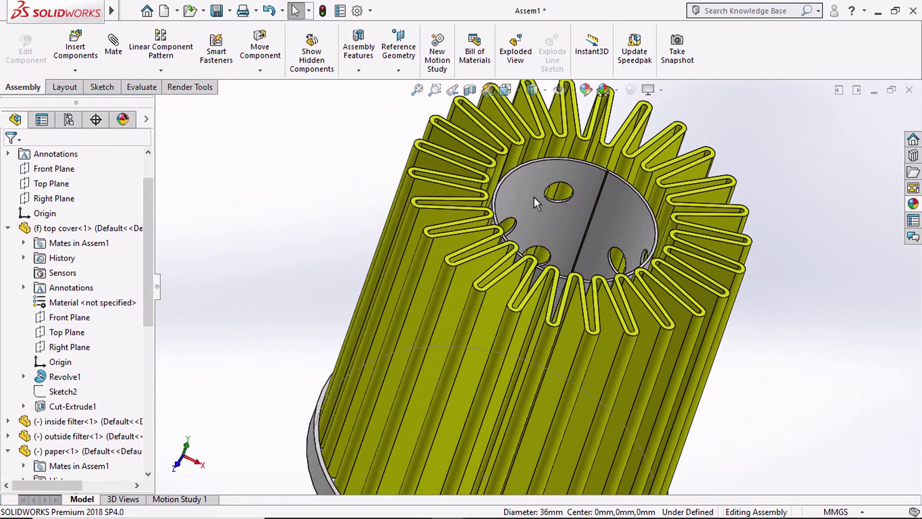
click(537, 203)
right_click(536, 203)
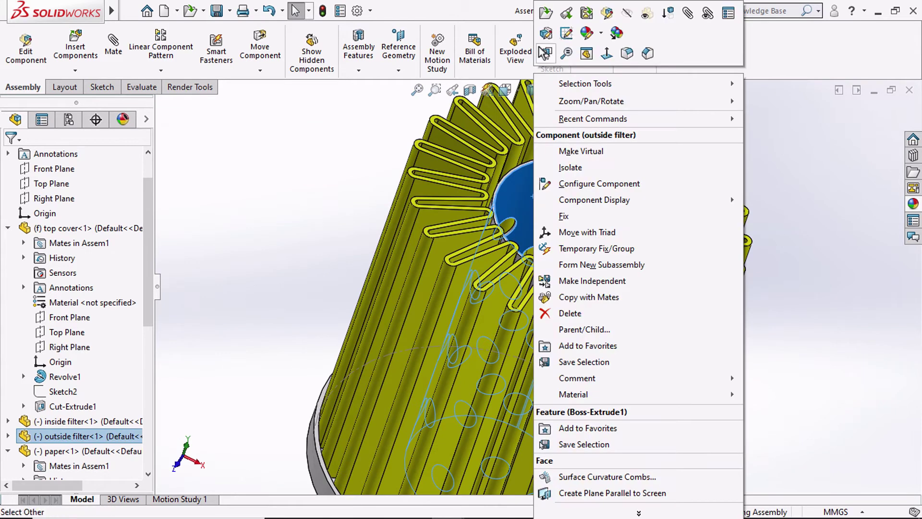
click(542, 14)
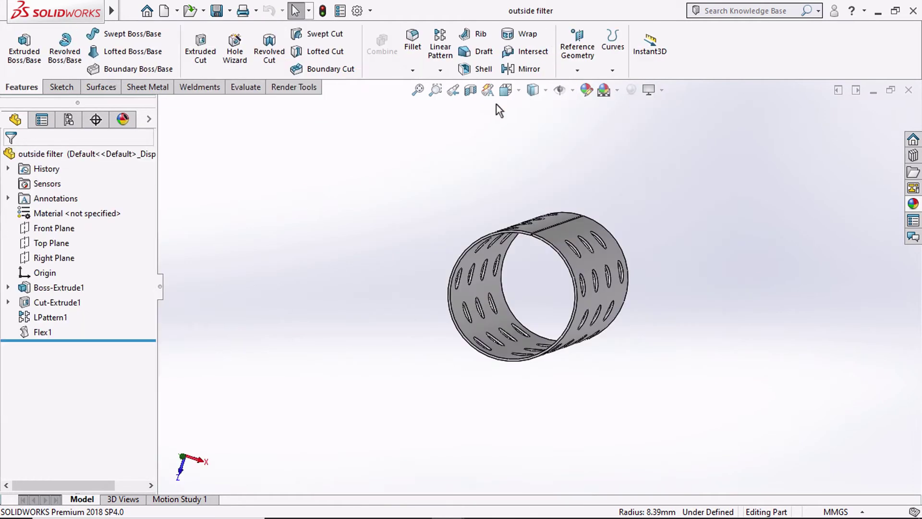
click(505, 90)
click(526, 129)
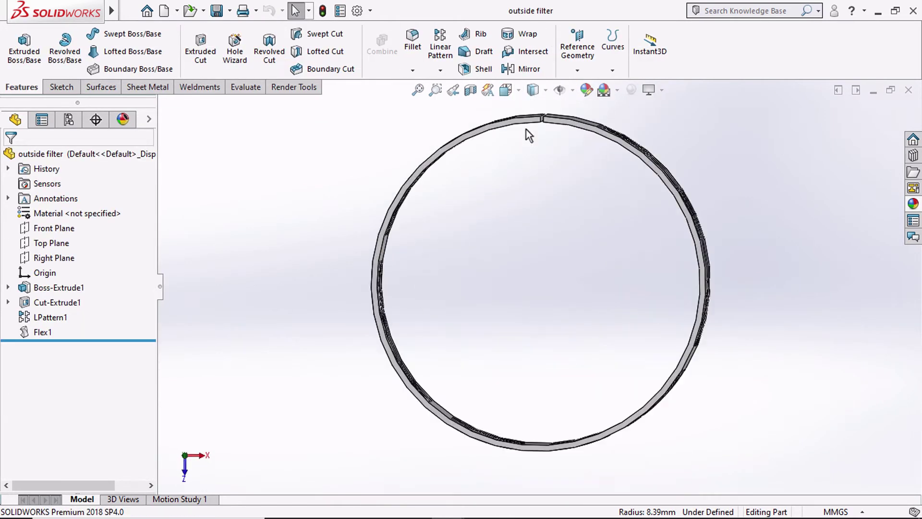
click(517, 95)
click(528, 168)
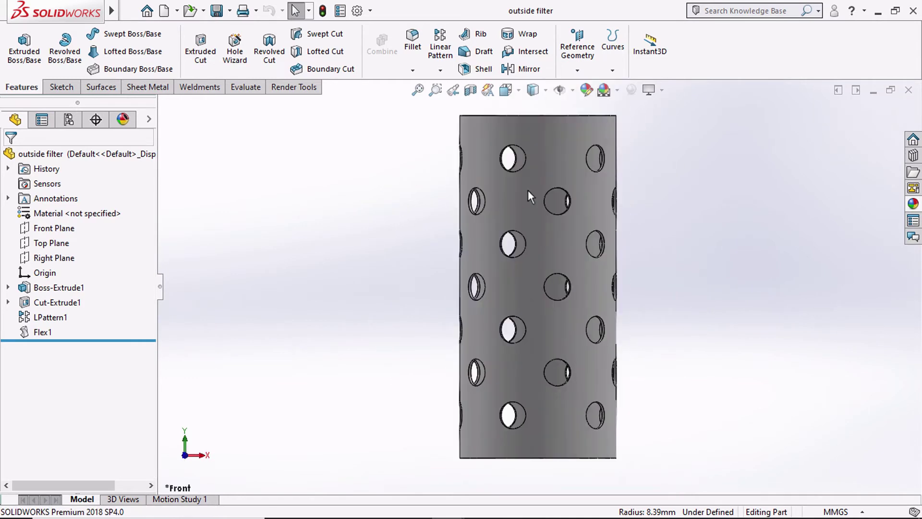
click(874, 91)
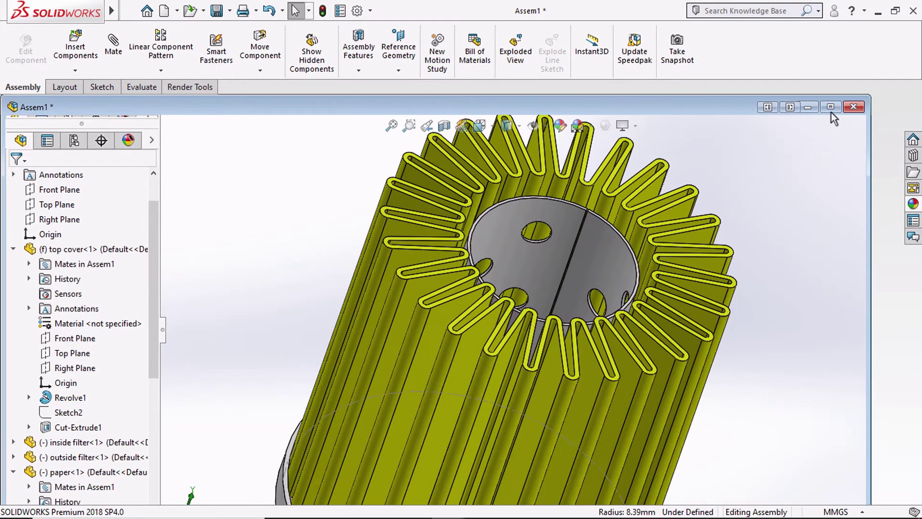
click(830, 107)
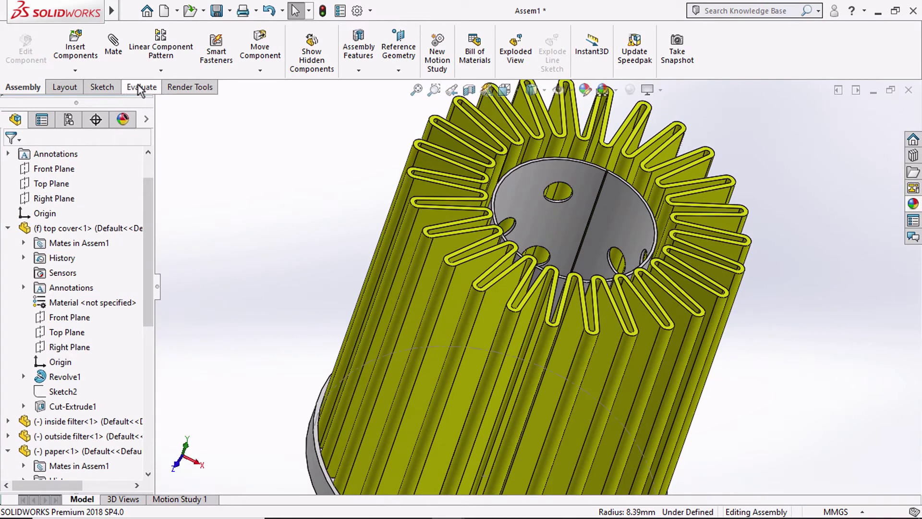
Measure the distance between the top end faces of the outside filter and the pleated paper
click(146, 90)
click(191, 48)
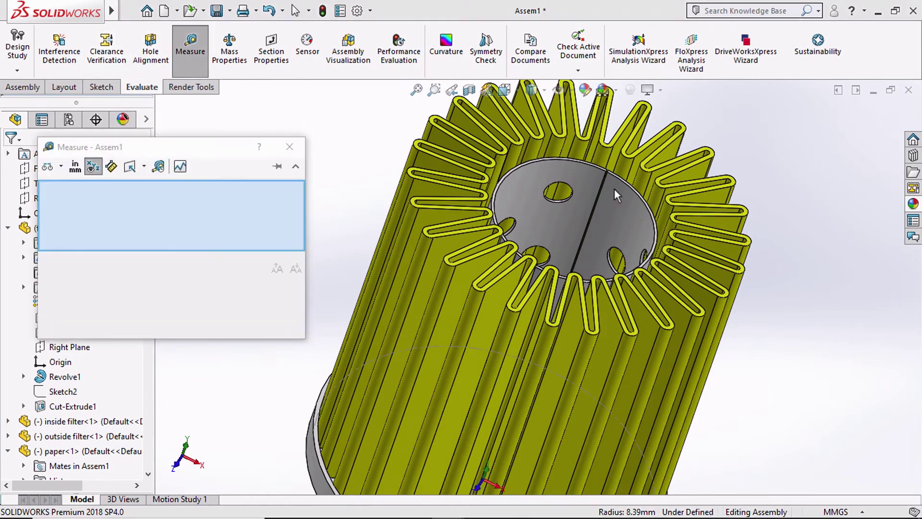
scroll(614, 189, down, 3)
scroll(614, 182, down, 1)
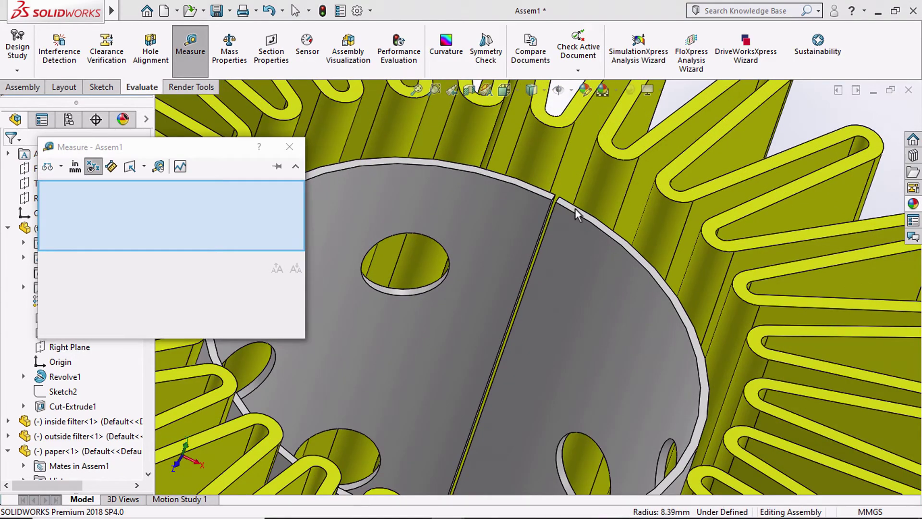
click(575, 208)
click(630, 156)
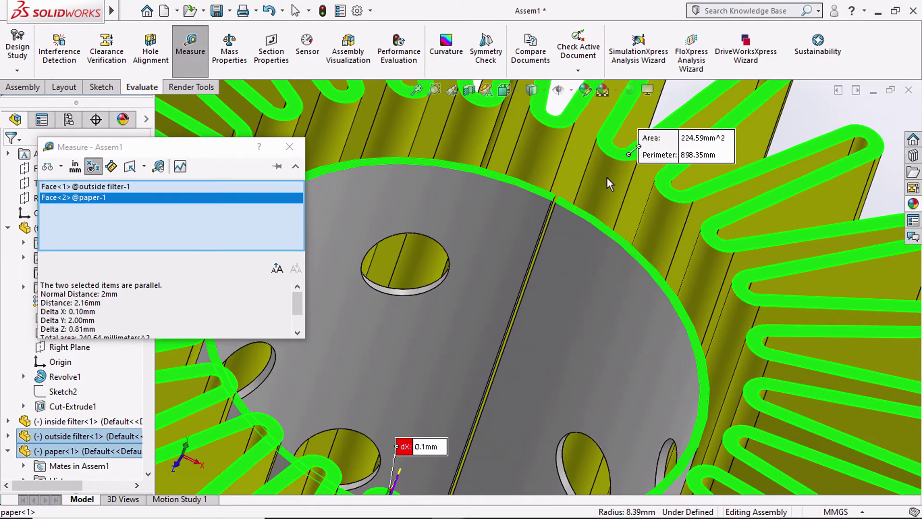
scroll(533, 264, up, 3)
scroll(491, 370, down, 2)
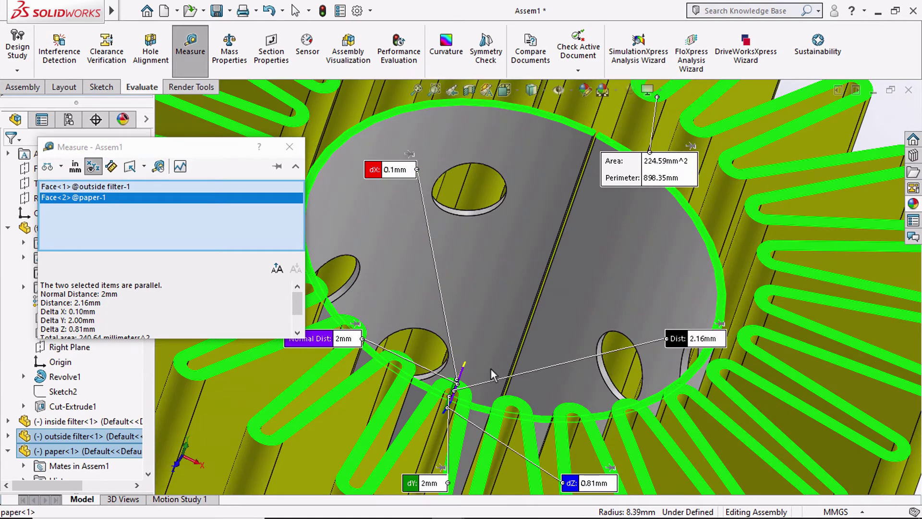
scroll(491, 369, up, 4)
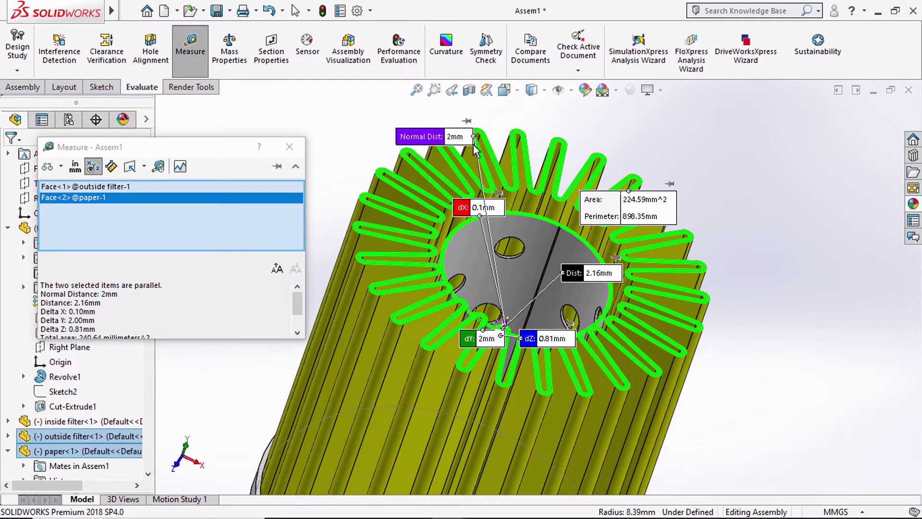
click(290, 147)
Reopen the outside filter part, lengthen its Boss-Extrude1 feature, and save the changes on returning to the assembly
click(533, 235)
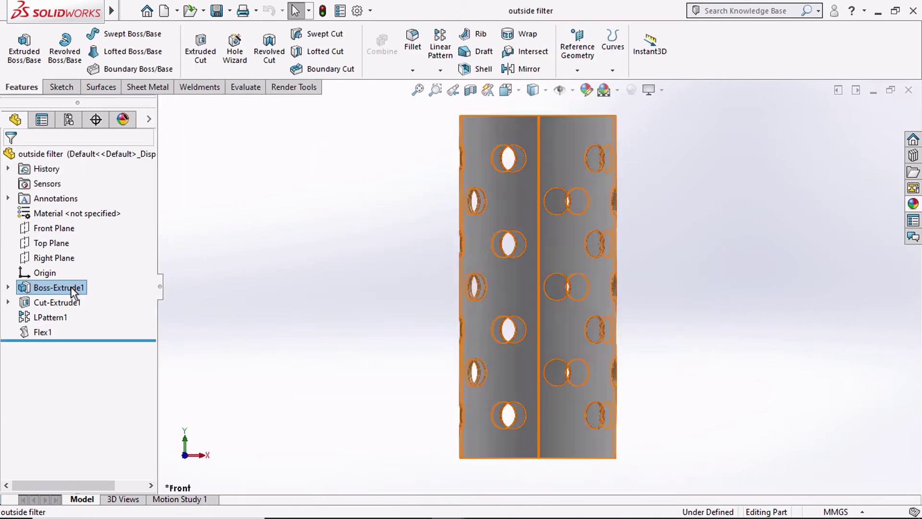
click(59, 287)
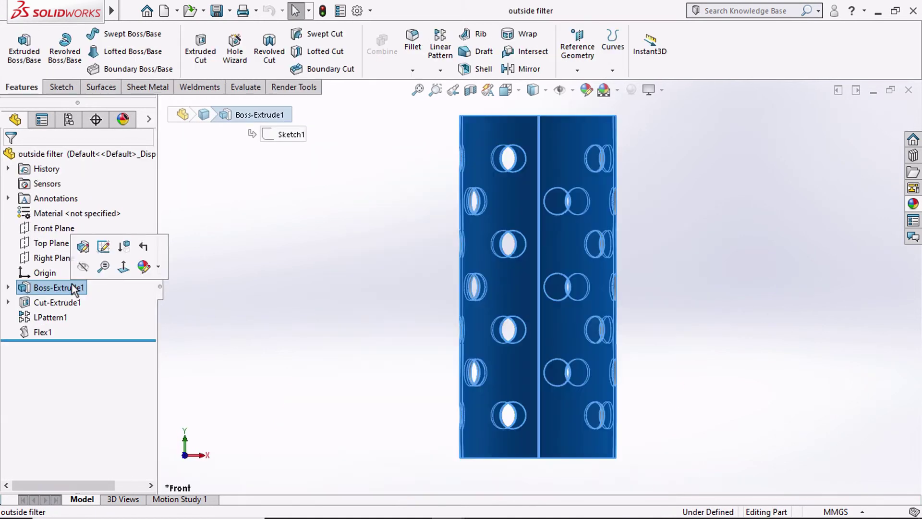
click(85, 249)
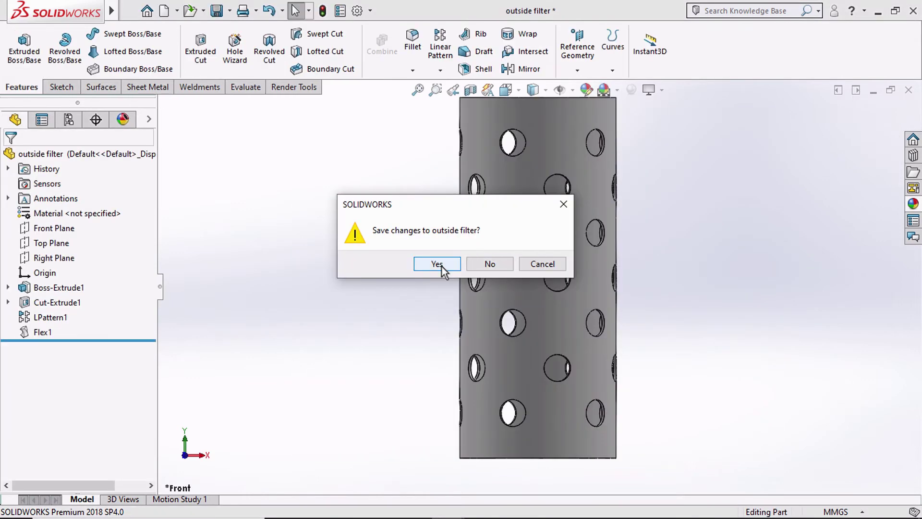
click(433, 263)
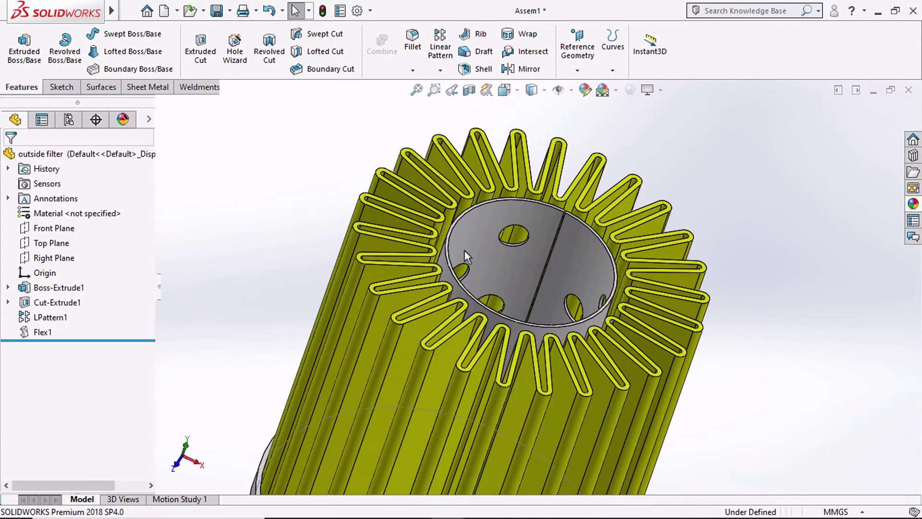
Insert the bottom cover part and place it beside the filter assembly, near the paper's open end
middle_drag(469, 183, 61, 139)
scroll(464, 248, up, 5)
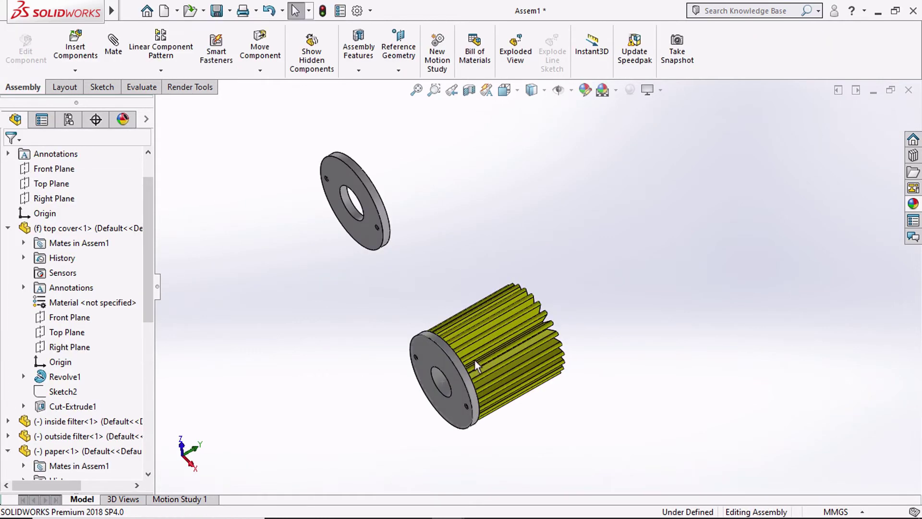
middle_drag(474, 360, 307, 241)
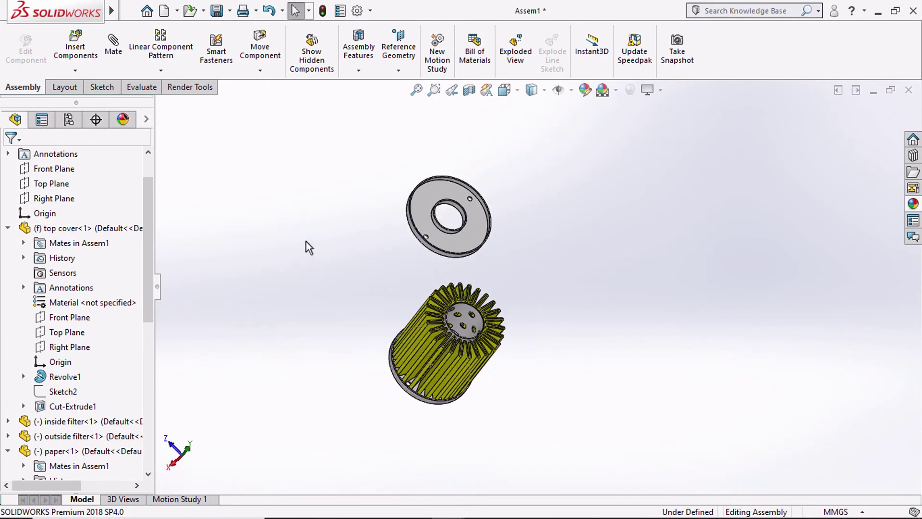
scroll(485, 313, down, 2)
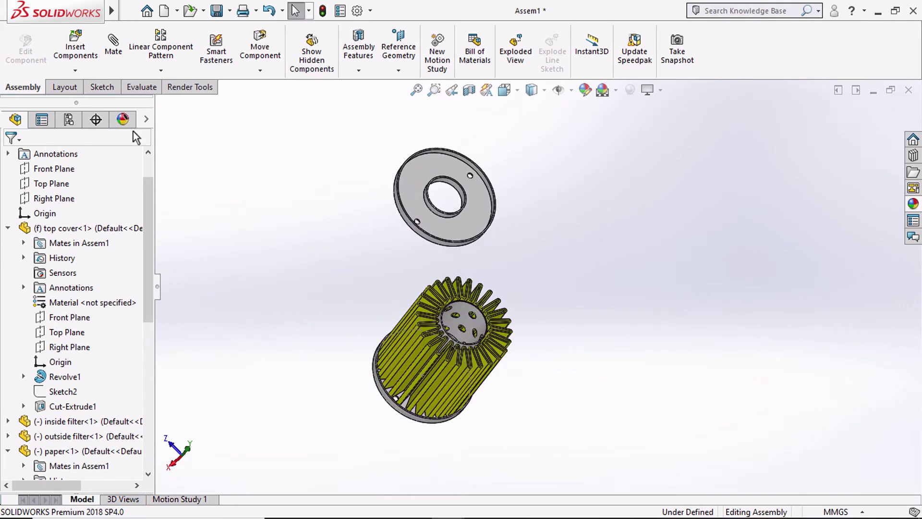
click(85, 51)
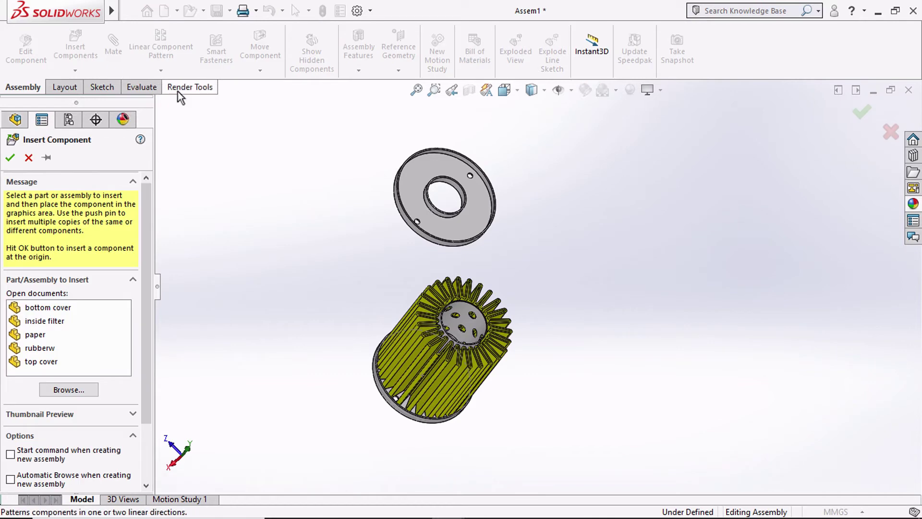
click(28, 158)
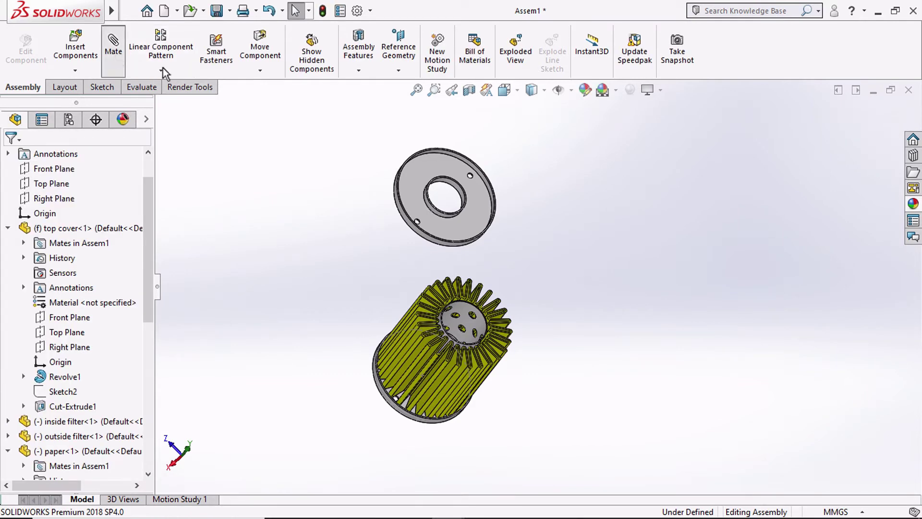
Mate the bottom cover's inner face coincident with the pleated paper's open end face, flipping the mate alignment
click(421, 174)
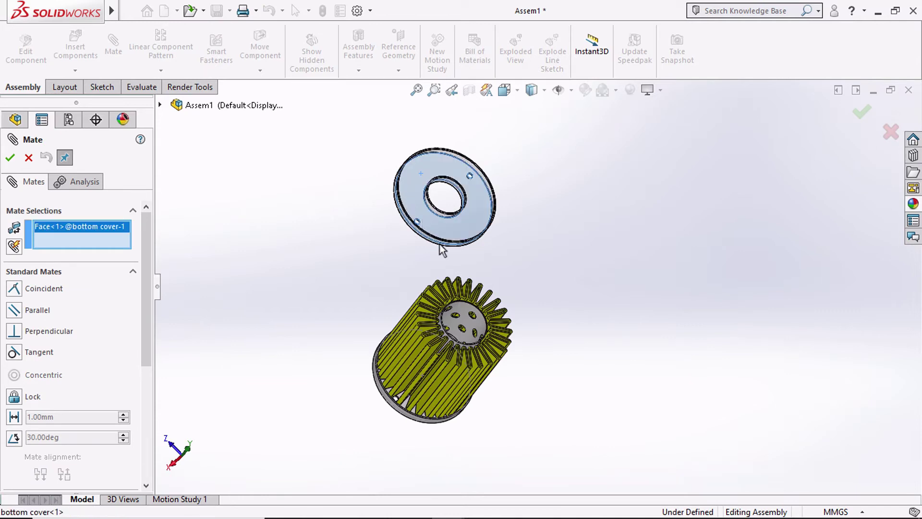
scroll(459, 313, down, 5)
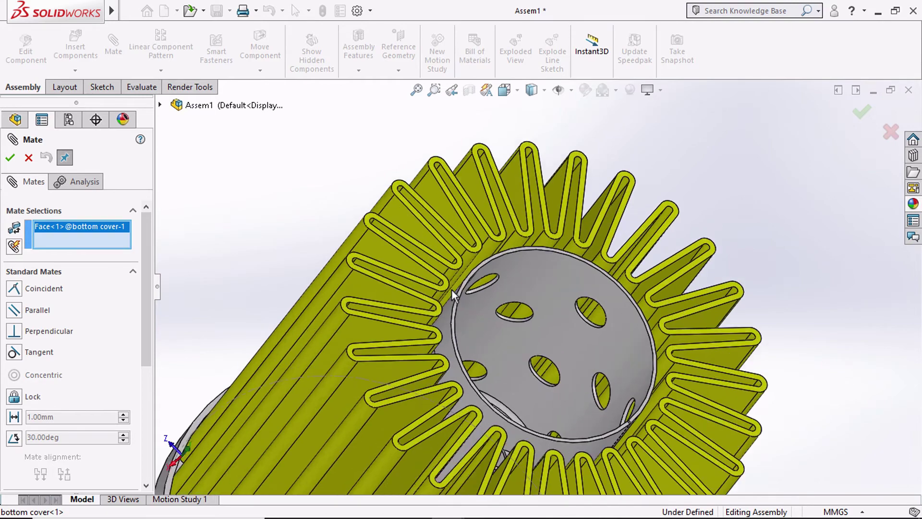
scroll(451, 289, down, 3)
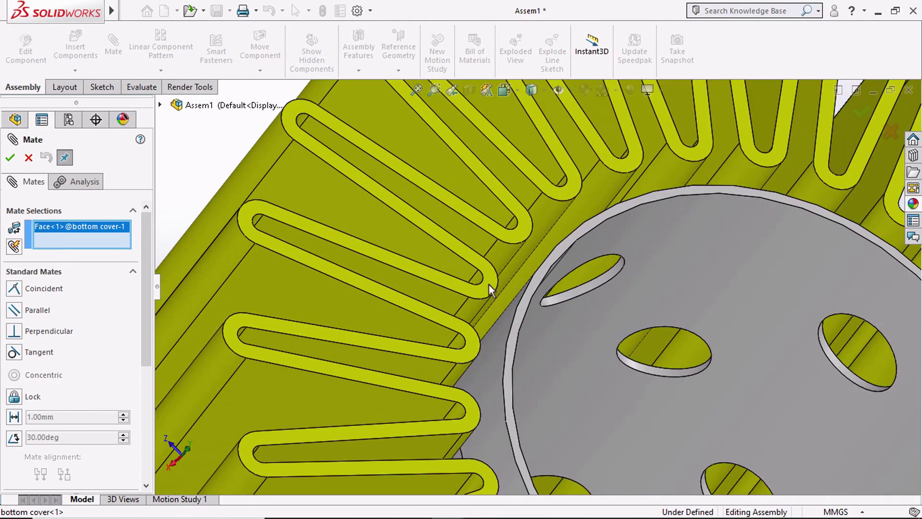
click(489, 284)
scroll(478, 279, up, 6)
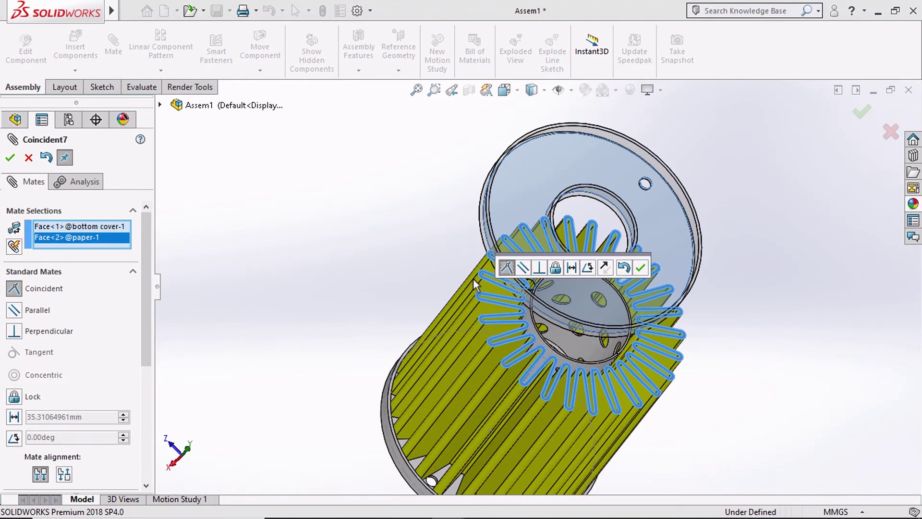
scroll(474, 285, up, 2)
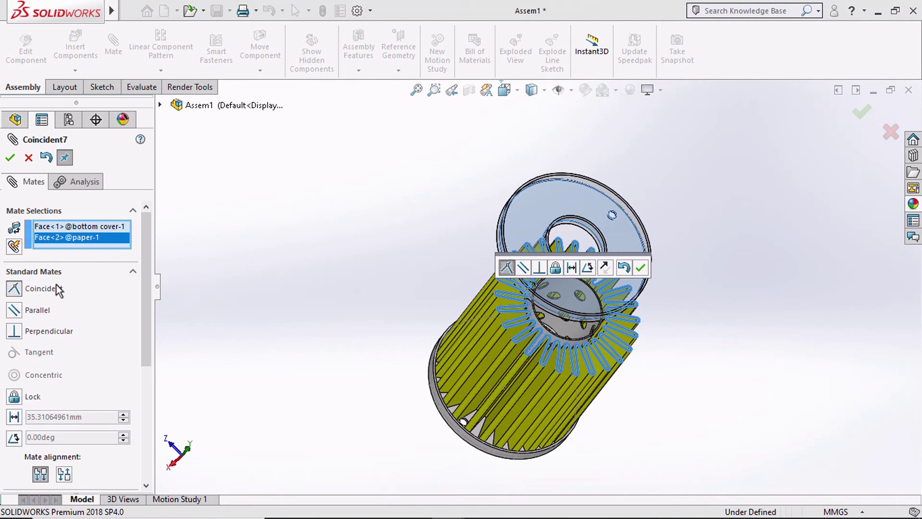
click(605, 268)
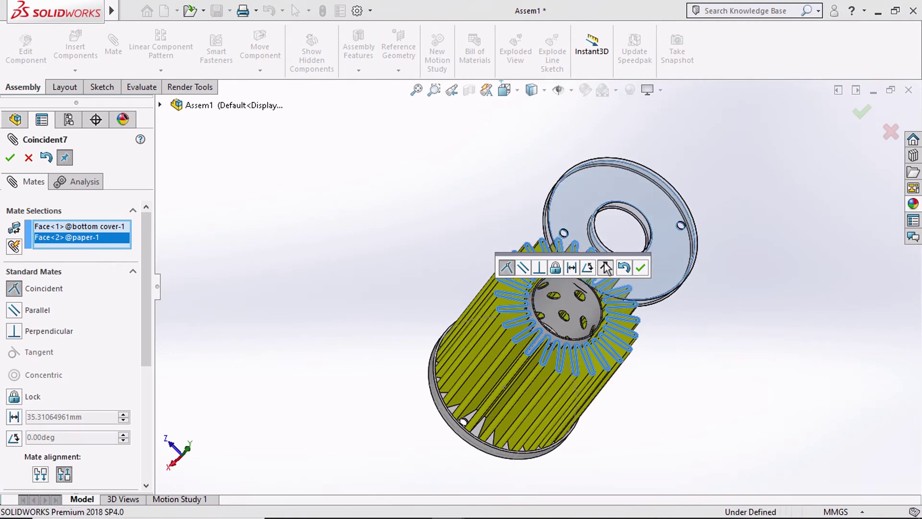
click(641, 268)
Mate the bottom cover's outer cylindrical face concentric with the outside filter and finish mating
scroll(593, 290, down, 5)
click(487, 173)
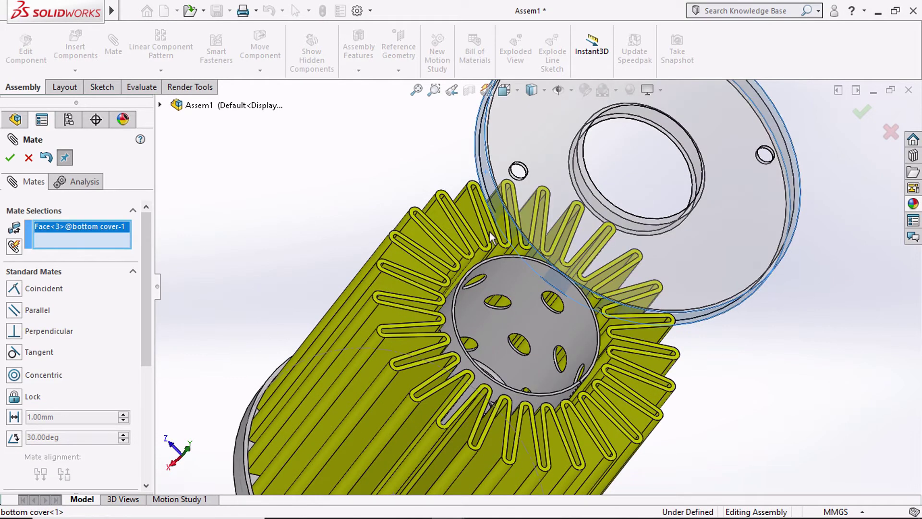
click(522, 292)
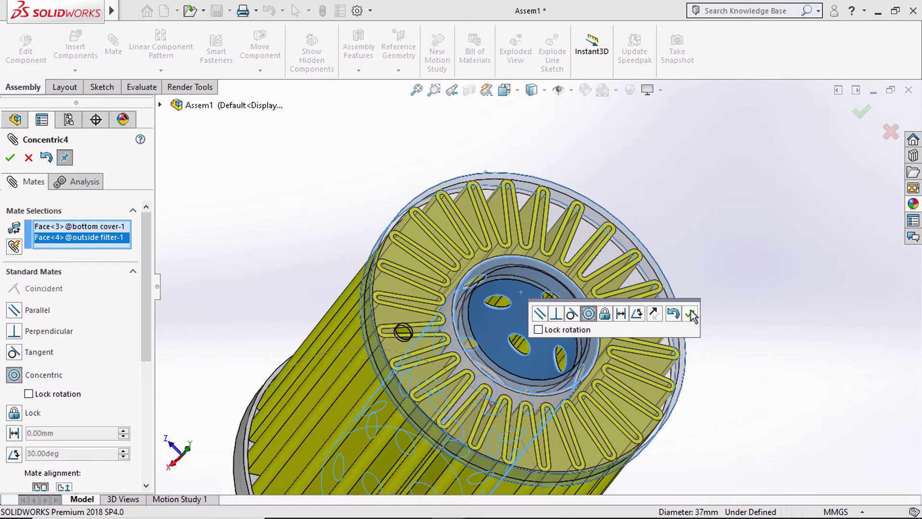
click(690, 314)
middle_drag(529, 325, 367, 324)
scroll(529, 322, up, 3)
middle_drag(529, 321, 470, 293)
click(10, 158)
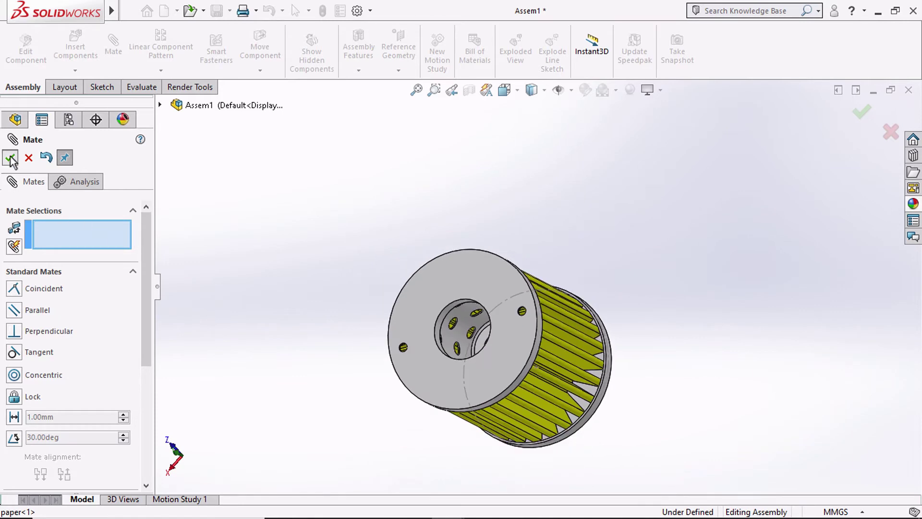
Insert the rubberw part and place it beside the filter assembly, near the bottom cover
click(75, 53)
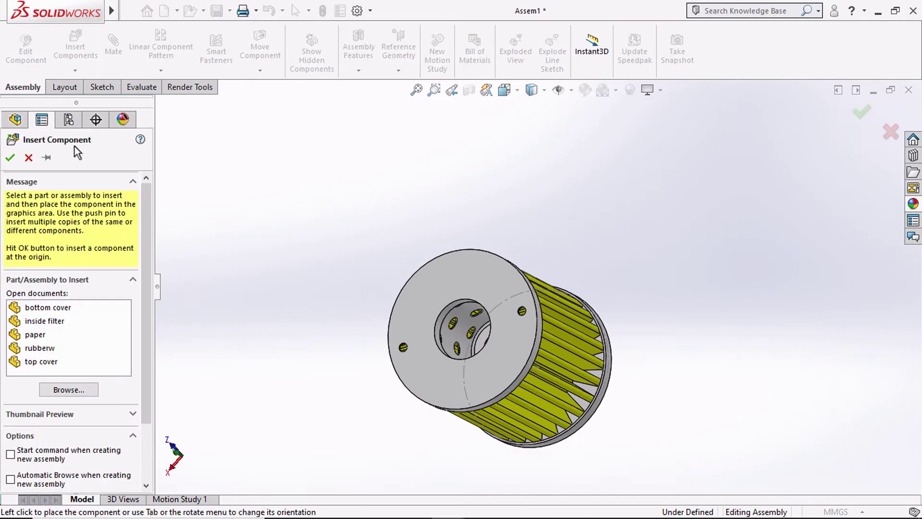
click(51, 350)
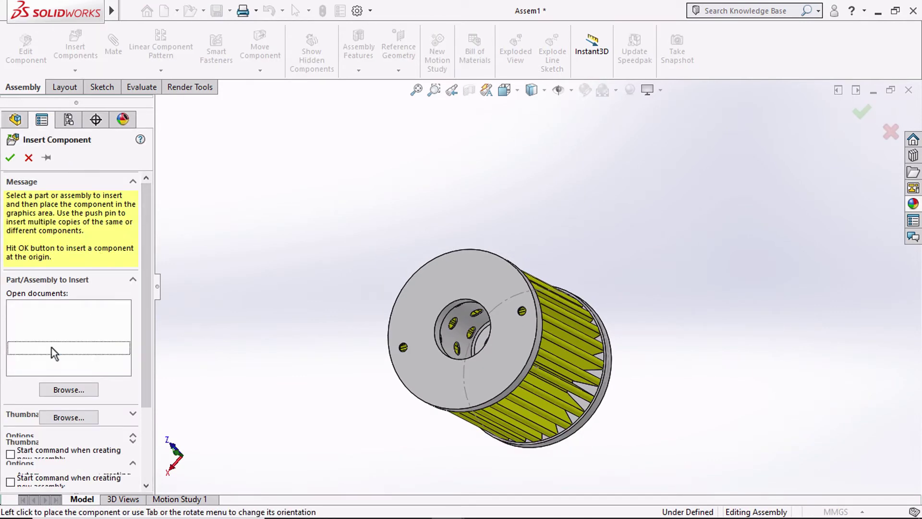
click(280, 297)
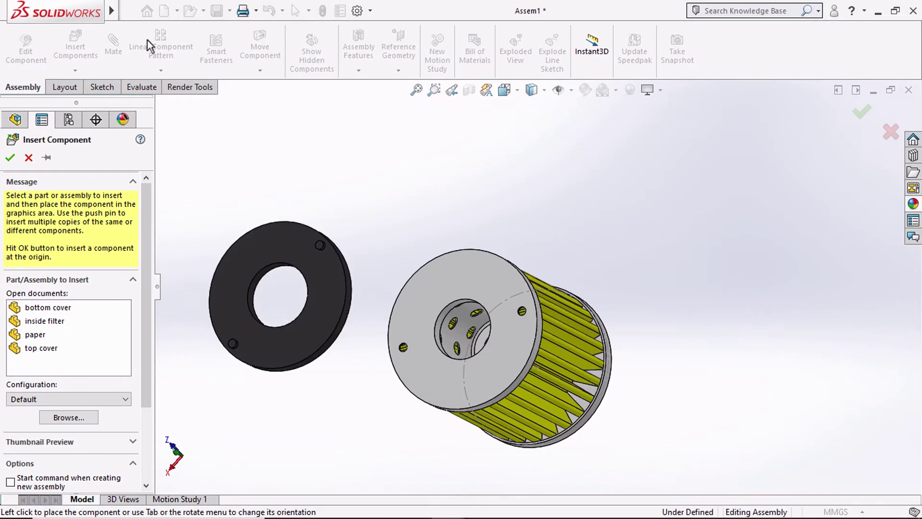
right_click(502, 304)
click(535, 284)
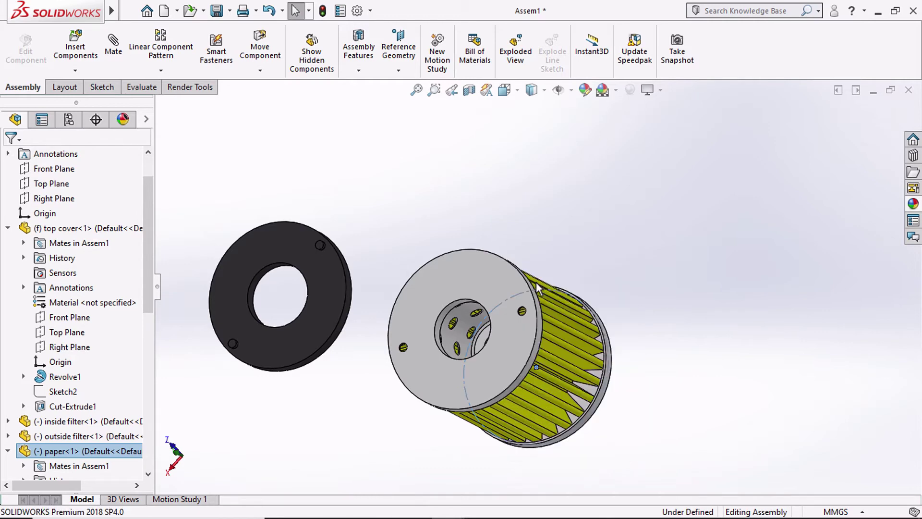
mouse_move(448, 223)
middle_down()
mouse_move(482, 295)
mouse_move(447, 255)
middle_up()
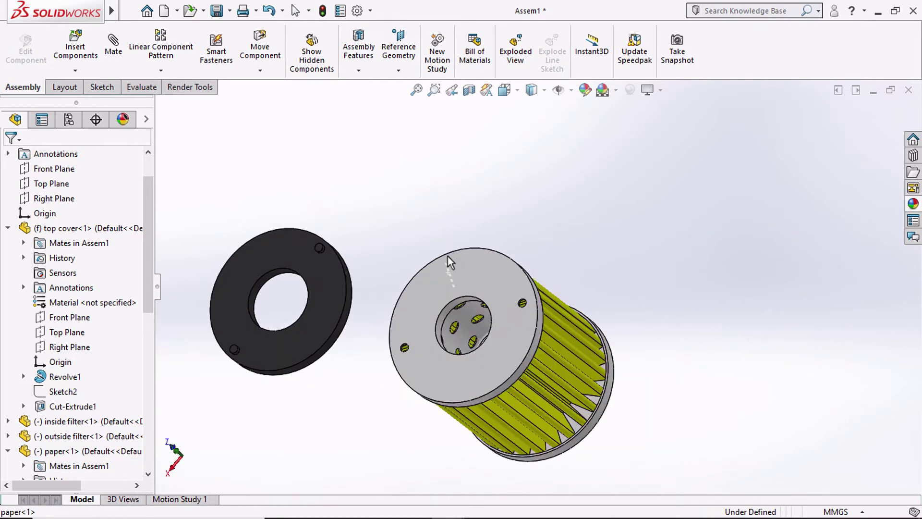
click(113, 48)
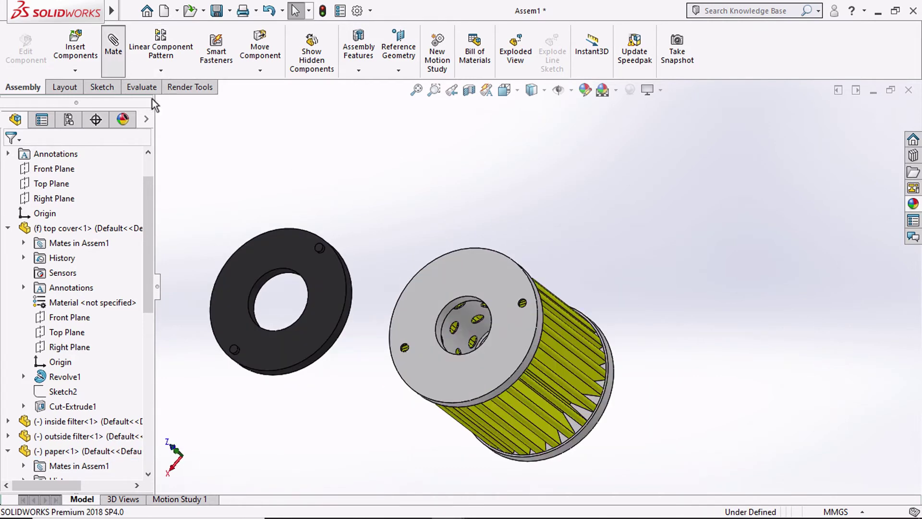
click(278, 250)
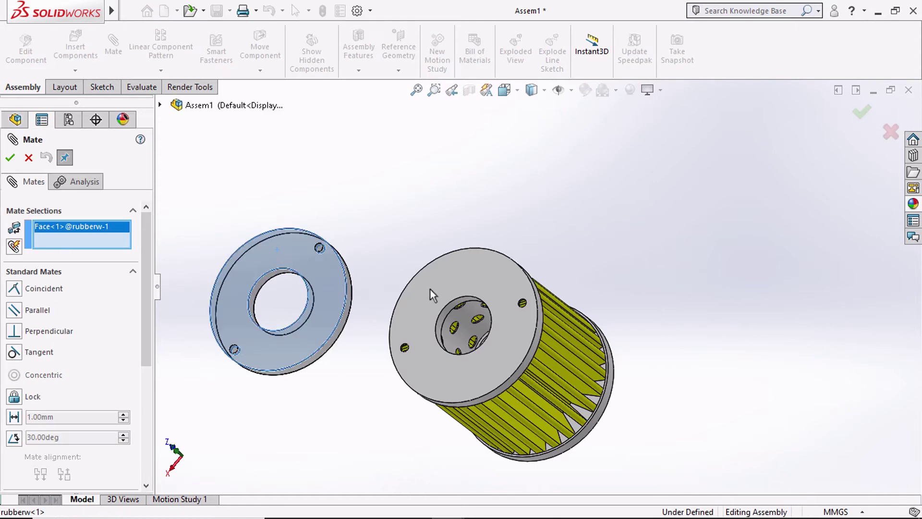
click(446, 284)
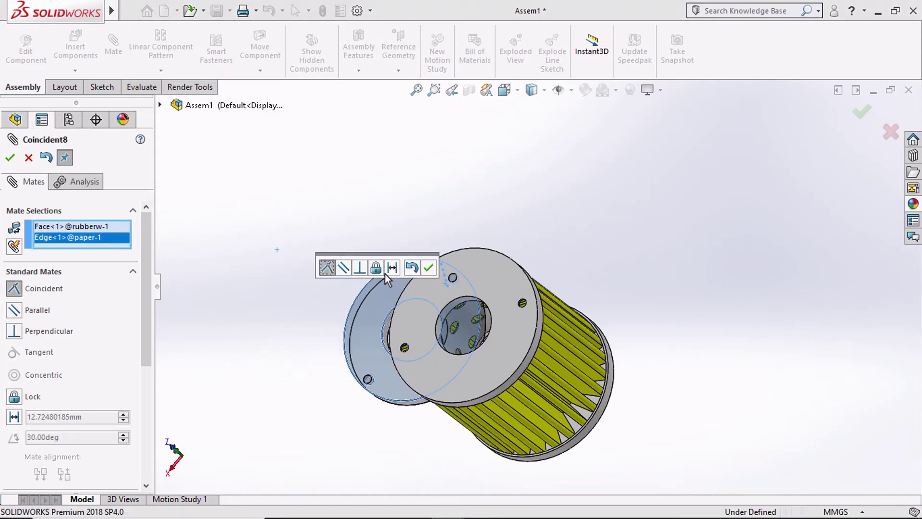
scroll(423, 361, down, 3)
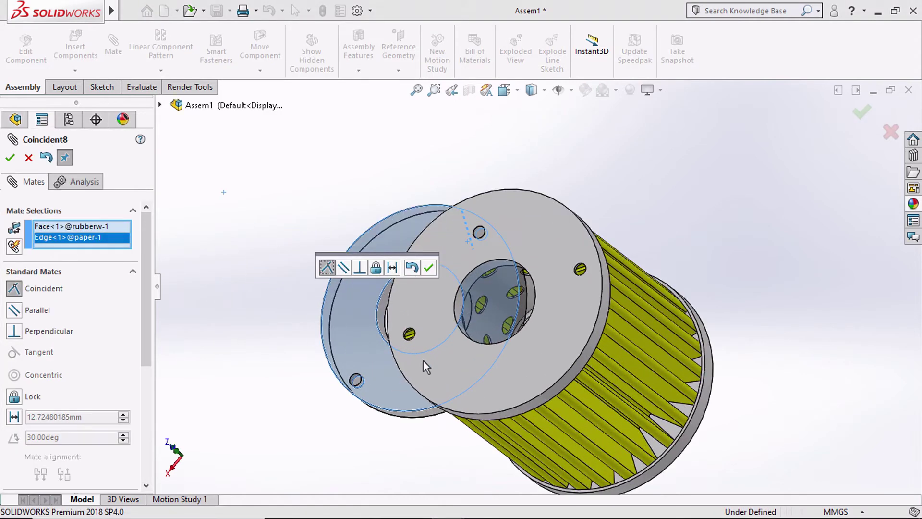
middle_drag(422, 360, 436, 252)
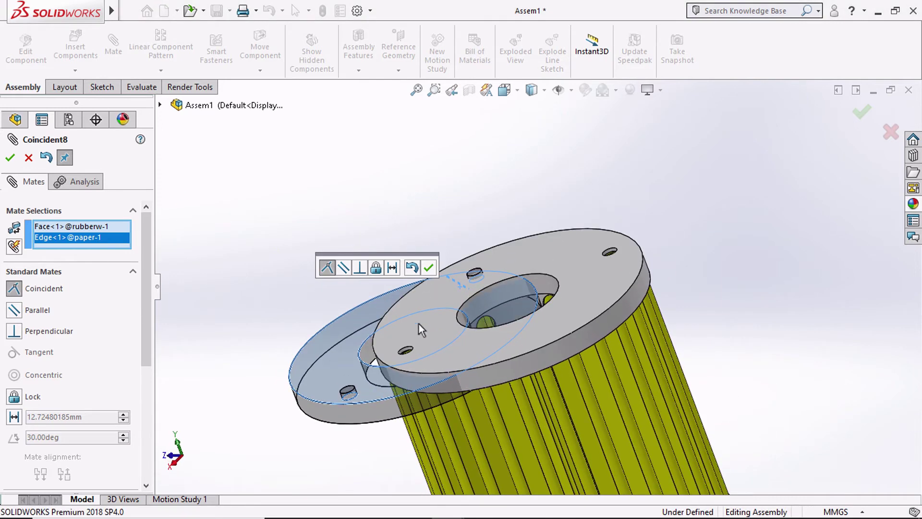
scroll(411, 371, down, 2)
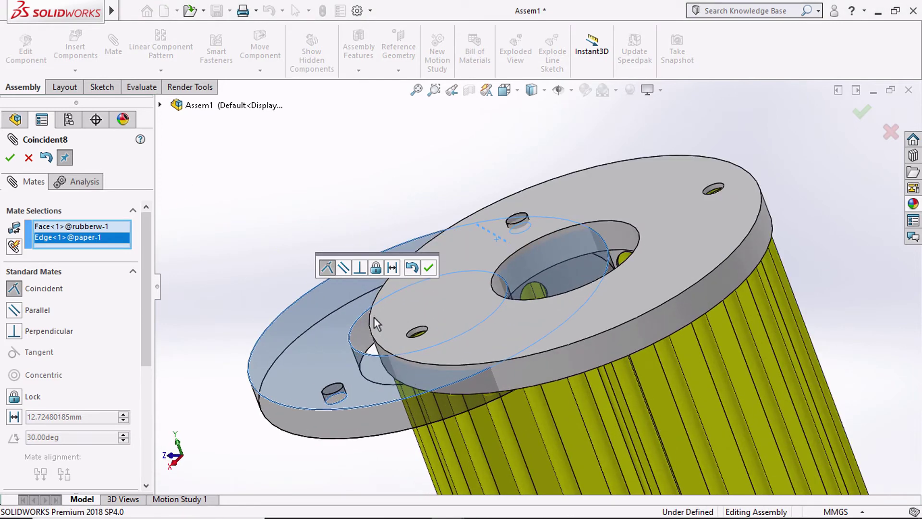
click(412, 269)
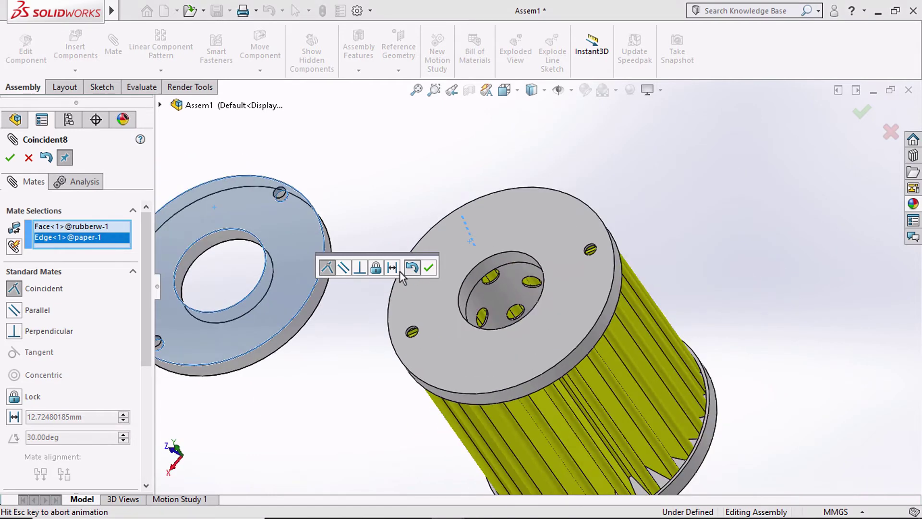
click(451, 283)
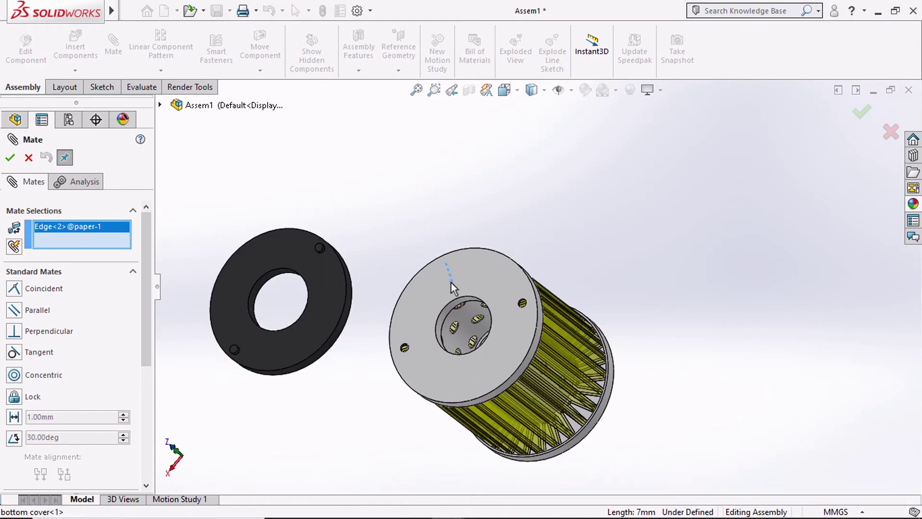
click(451, 283)
scroll(444, 284, down, 2)
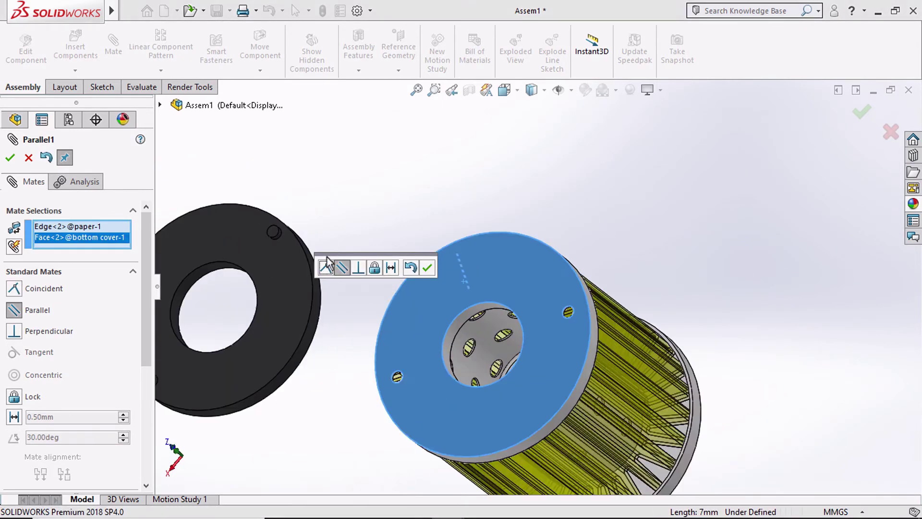
click(411, 267)
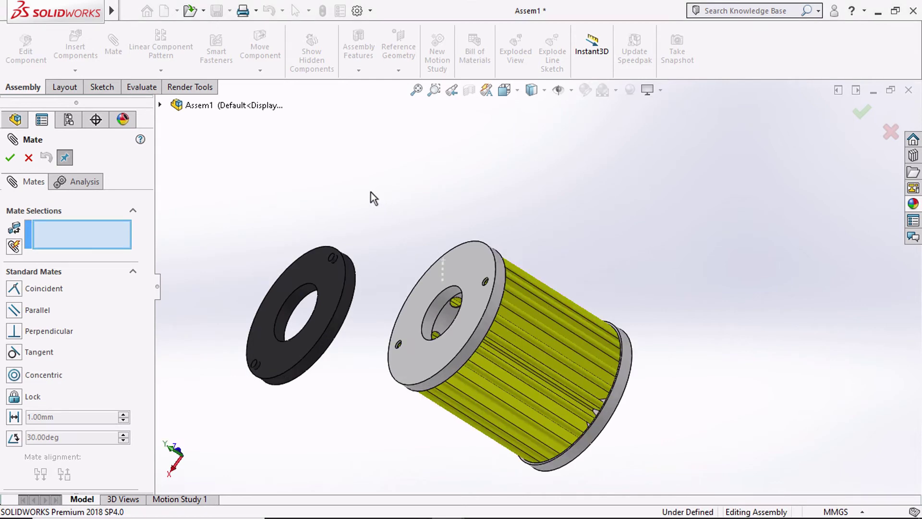
Mate the rubber washer's pinned face coincident with the bottom cover's outer face, flipped so the pins point toward the cover
scroll(481, 278, down, 3)
click(479, 273)
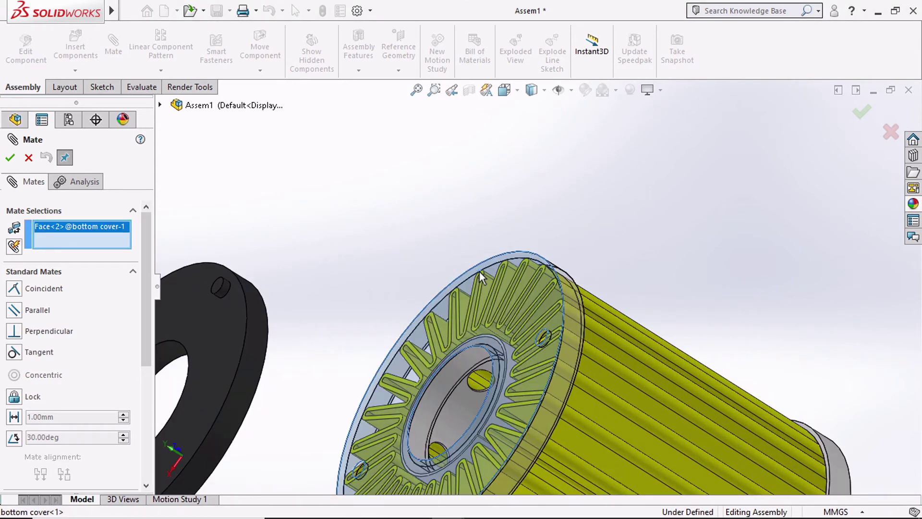
scroll(476, 274, up, 3)
click(346, 310)
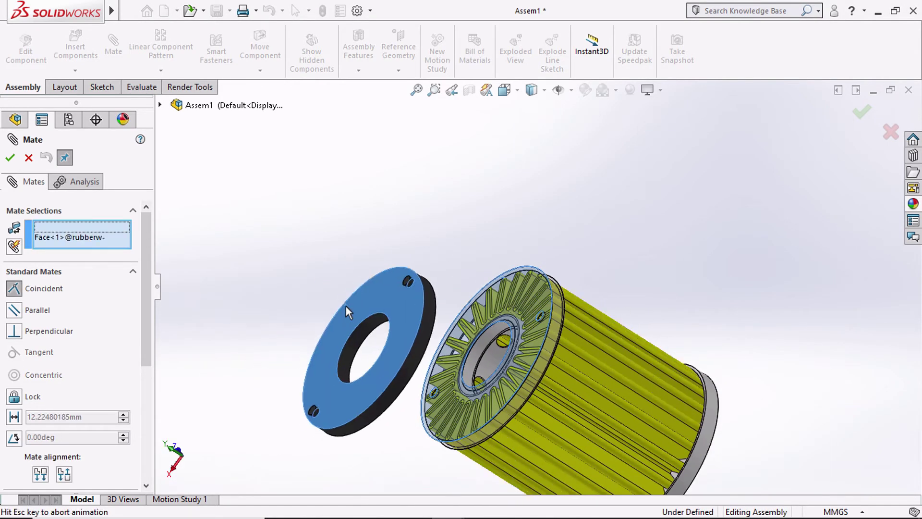
click(294, 327)
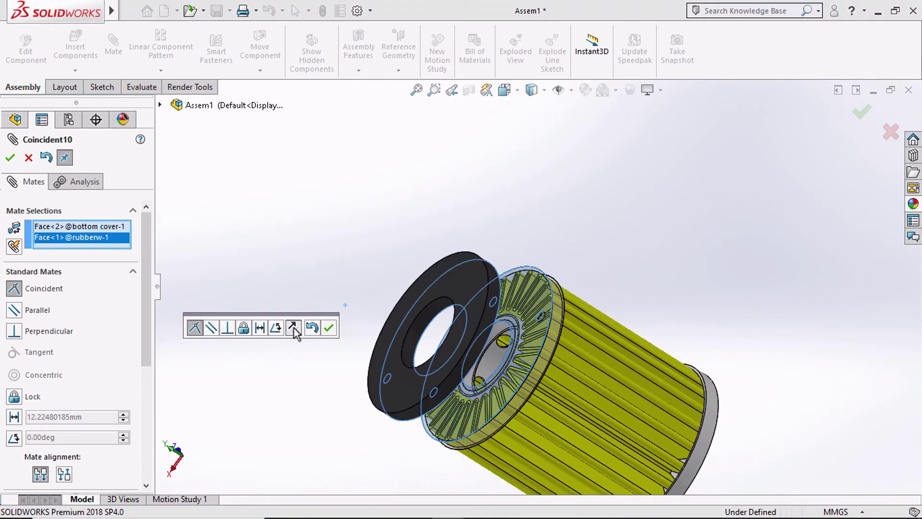
click(330, 329)
Move the rubber washer clear of the cover and mate one of its pins concentric with a bottom cover hole
drag(454, 321, 396, 207)
scroll(552, 338, down, 8)
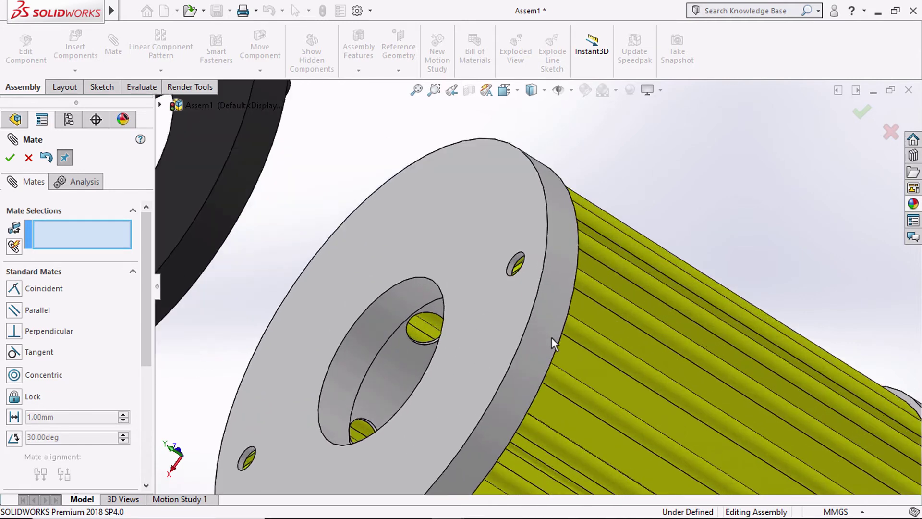
click(511, 252)
scroll(509, 246, up, 10)
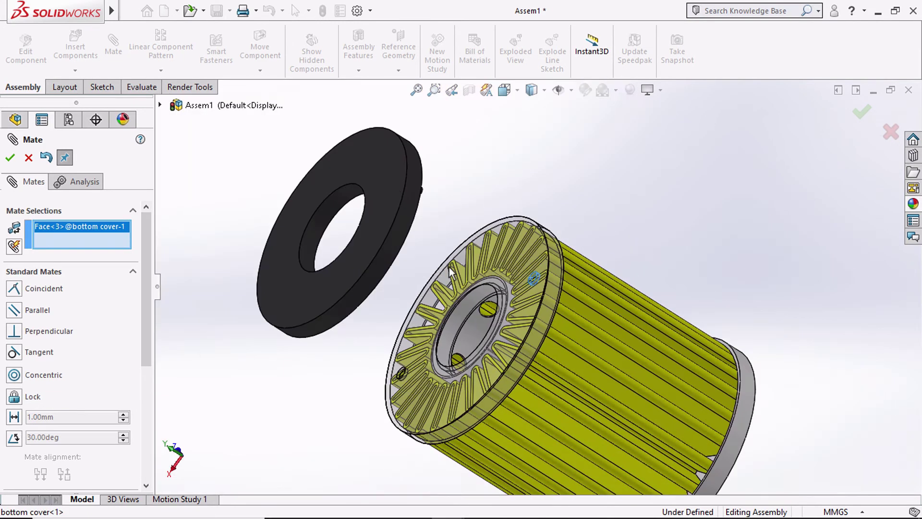
scroll(433, 192, down, 8)
middle_drag(401, 195, 475, 237)
click(479, 222)
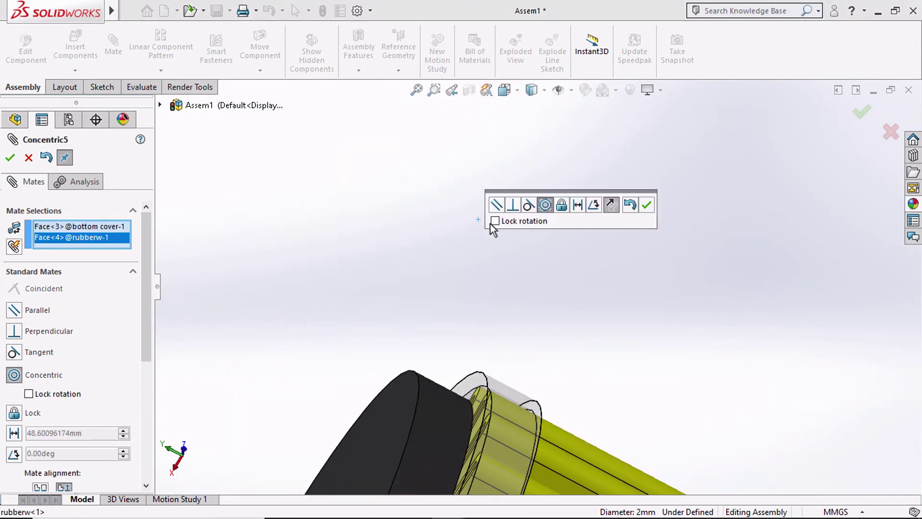
click(647, 206)
Swing the rubber washer aside and mate its other pin concentric with the bottom cover's remaining small hole
middle_drag(632, 214, 350, 157)
drag(351, 157, 244, 226)
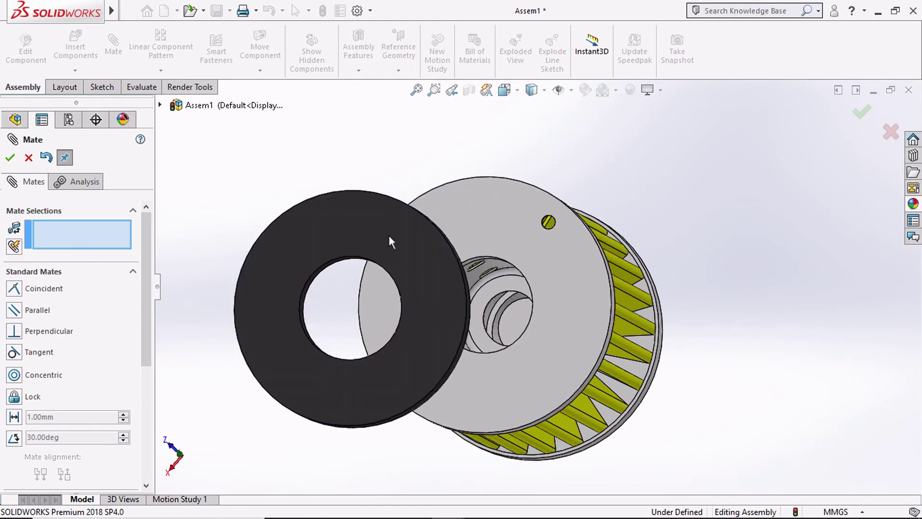
middle_drag(388, 235, 281, 363)
scroll(460, 155, down, 4)
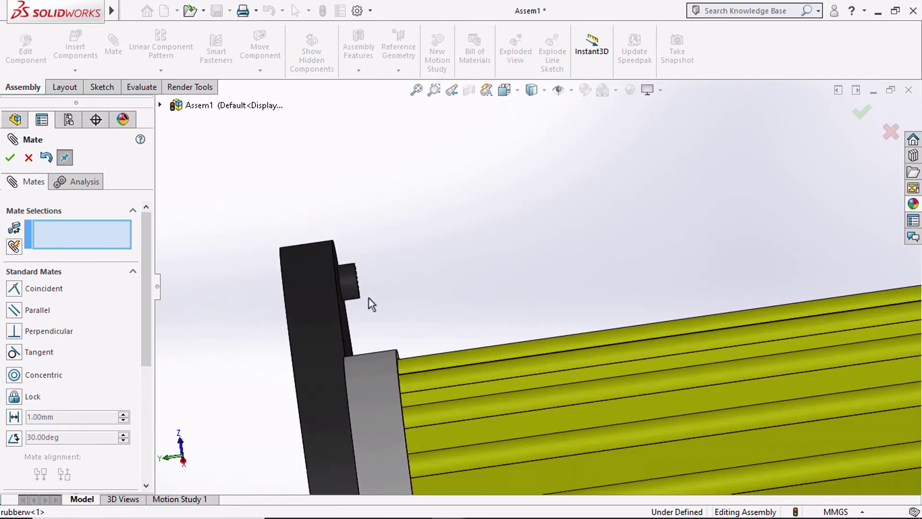
click(347, 284)
scroll(465, 364, up, 4)
middle_drag(466, 364, 553, 350)
scroll(569, 346, down, 6)
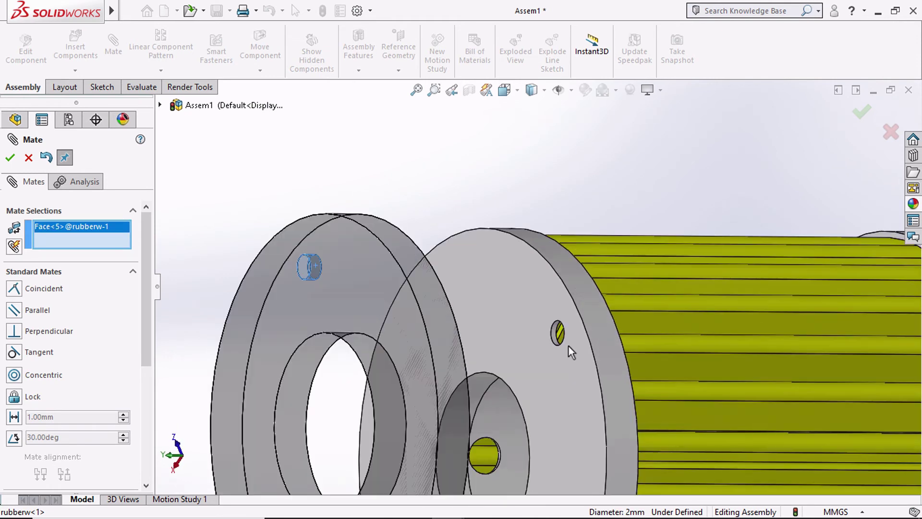
scroll(546, 270, up, 1)
click(547, 269)
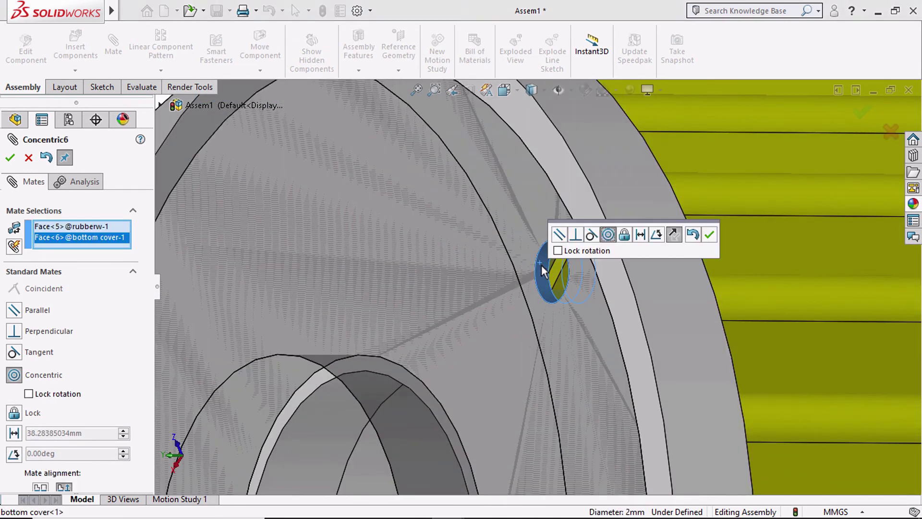
scroll(543, 279, up, 6)
click(709, 235)
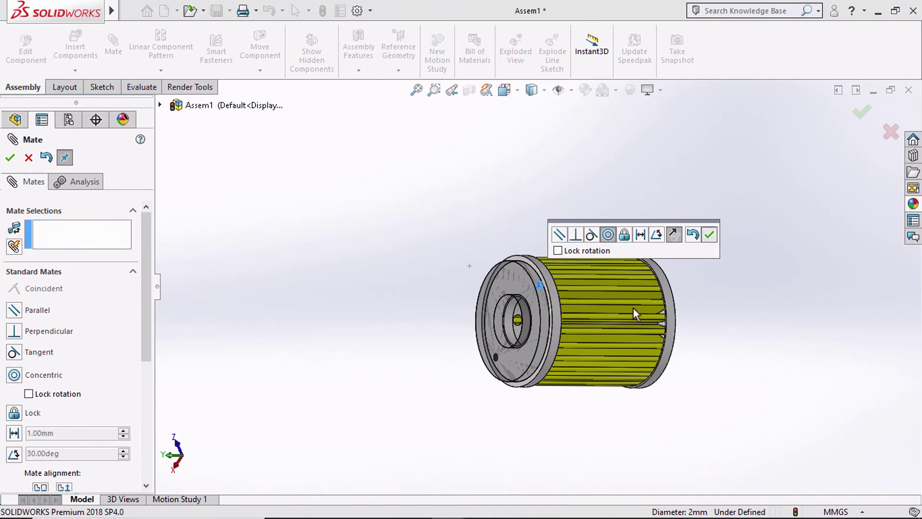
Finish the current mates and insert a second rubberw part, placing it beside the filter assembly near the top cover
middle_drag(628, 312, 477, 264)
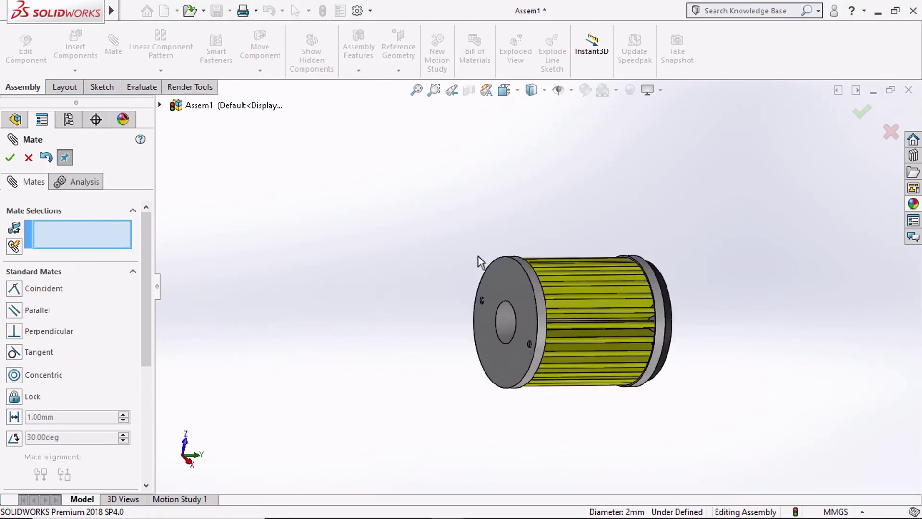
middle_drag(379, 292, 426, 292)
click(10, 158)
click(79, 51)
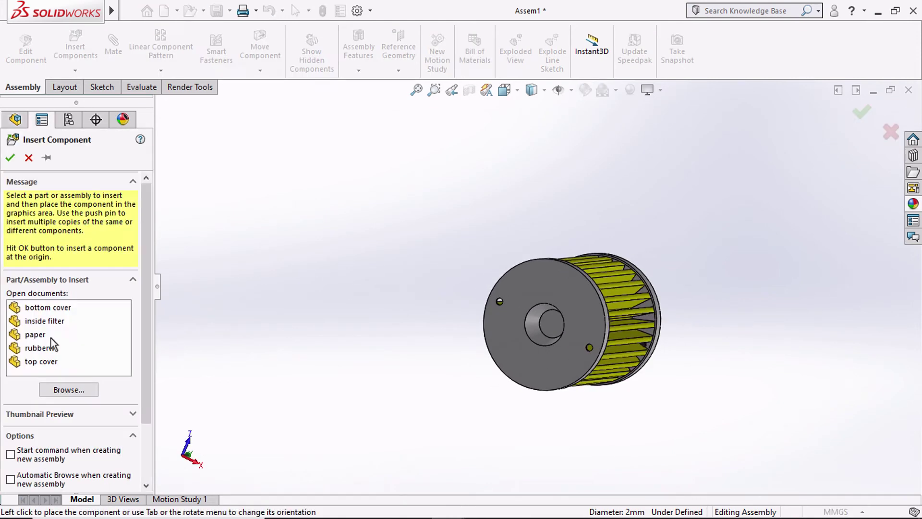
click(49, 349)
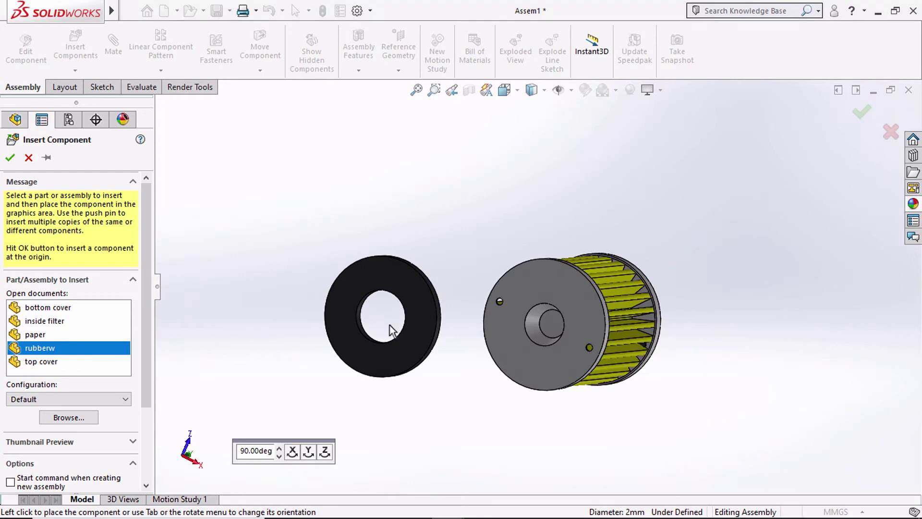
click(387, 323)
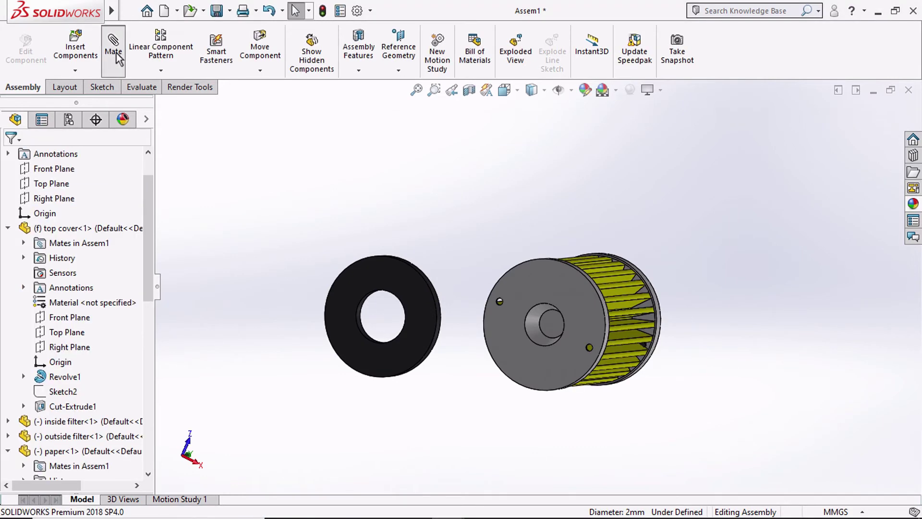
Mate the second rubber washer's pinned face coincident with the top cover's outer face
key(m)
scroll(532, 367, down, 3)
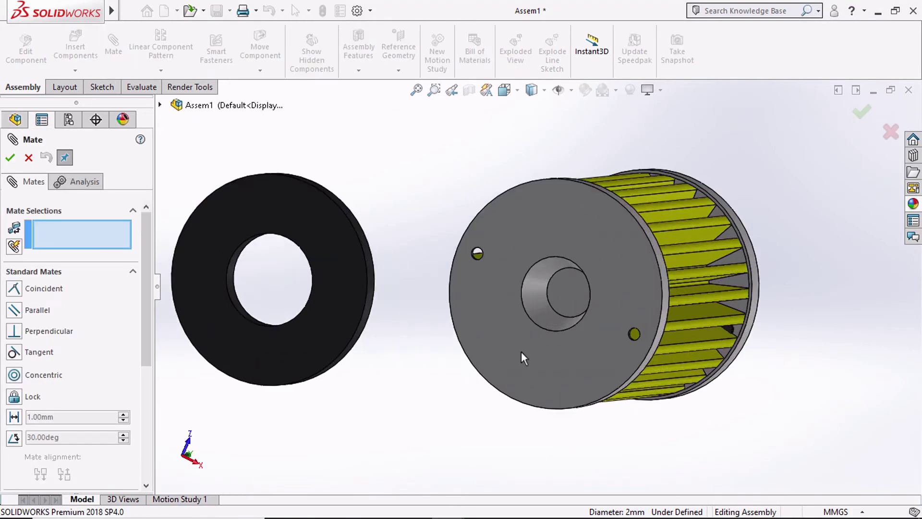
click(451, 250)
middle_drag(328, 244, 240, 206)
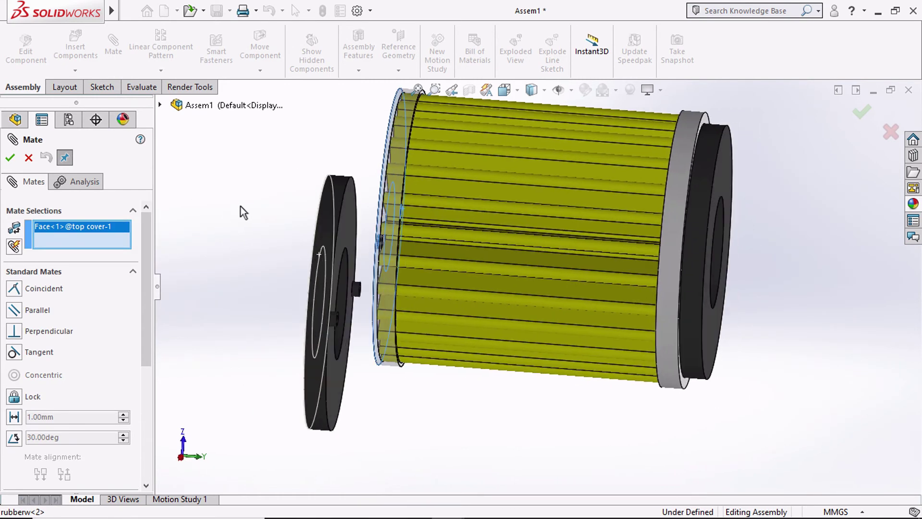
click(350, 221)
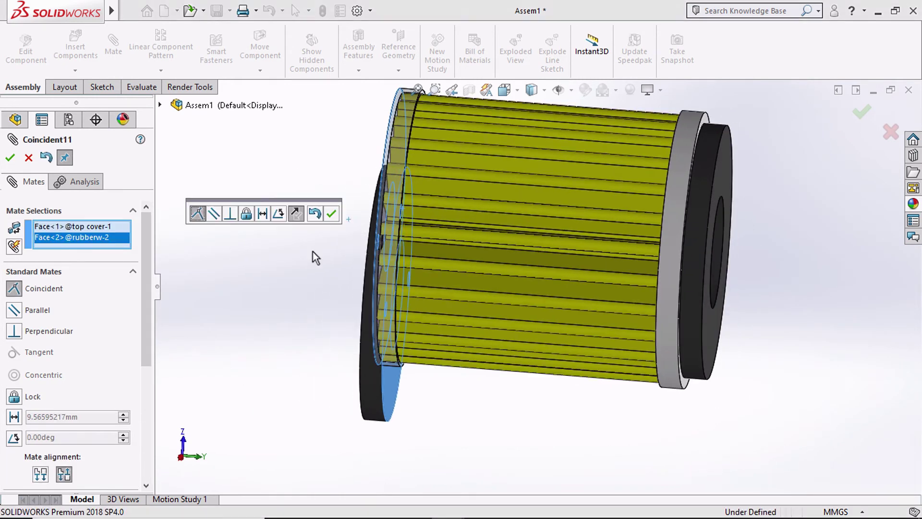
click(331, 214)
Mate one pin of the second rubber washer concentric with a small hole in the top cover
middle_drag(324, 239, 391, 244)
scroll(391, 244, up, 5)
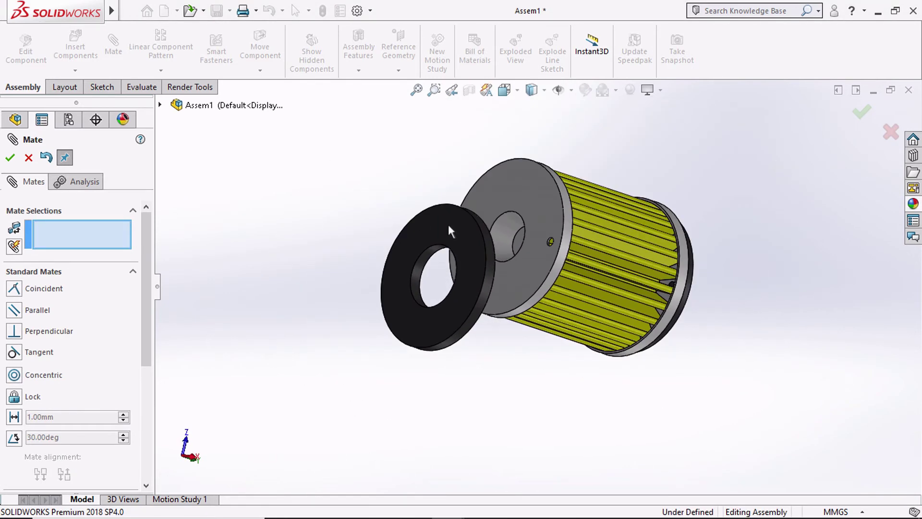
middle_drag(448, 222, 376, 233)
scroll(548, 255, down, 5)
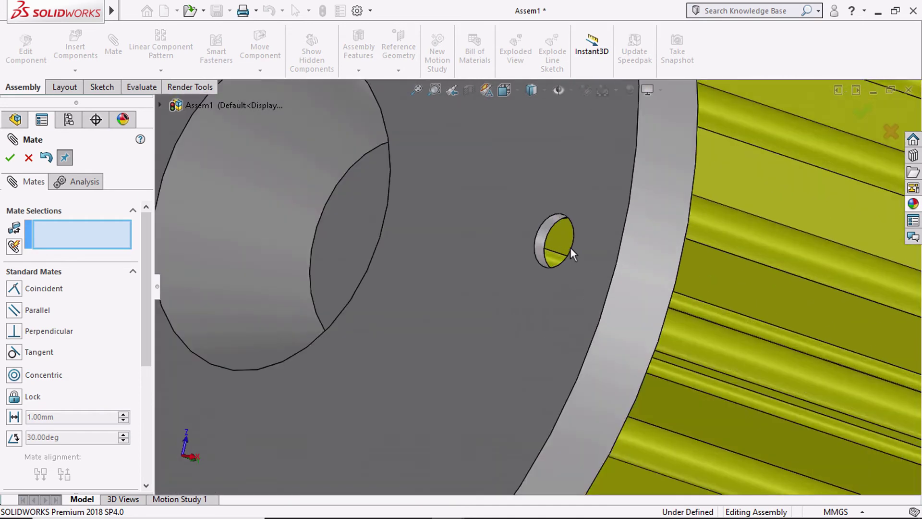
click(534, 237)
scroll(520, 244, up, 3)
scroll(486, 278, up, 5)
middle_drag(460, 308, 393, 229)
scroll(492, 362, down, 5)
scroll(554, 231, down, 3)
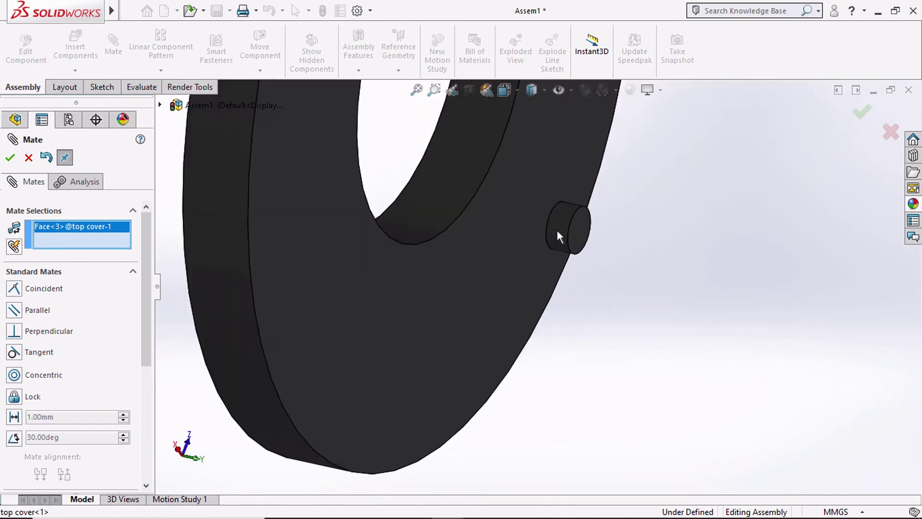
click(557, 228)
scroll(394, 292, up, 4)
middle_drag(432, 283, 480, 266)
scroll(480, 266, down, 3)
click(439, 251)
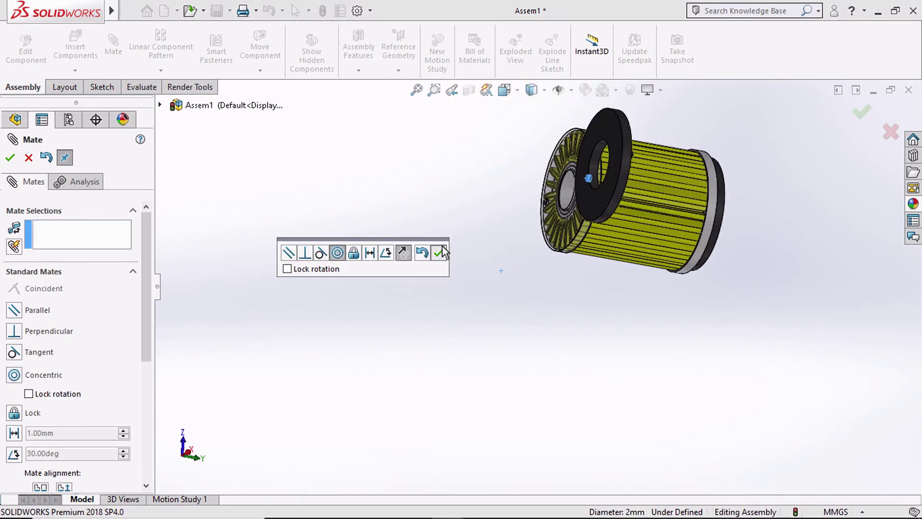
Mate the second rubber washer's other pin concentric with the top cover's remaining small hole
scroll(546, 205, down, 6)
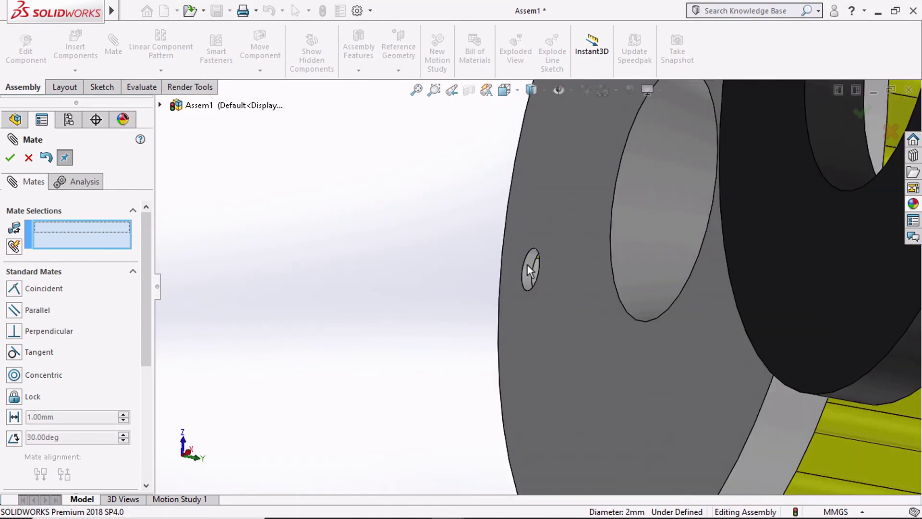
click(527, 265)
scroll(522, 267, up, 5)
scroll(624, 216, down, 5)
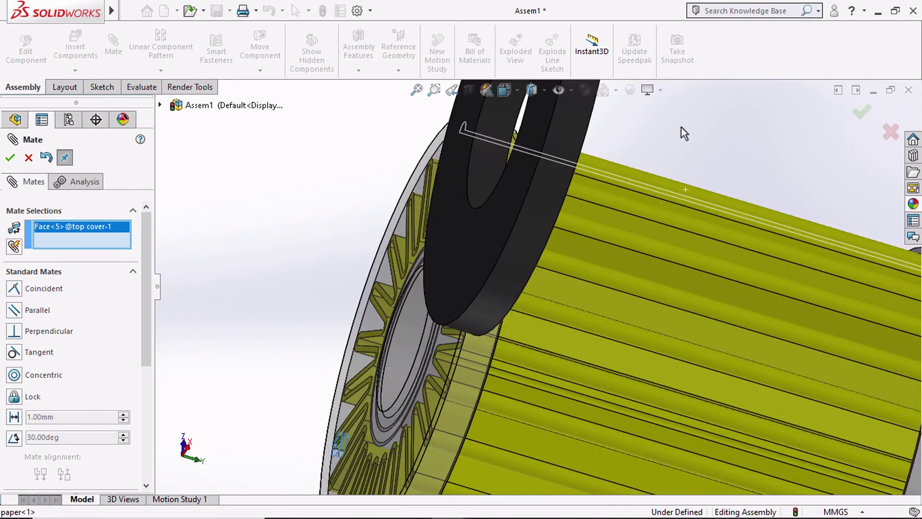
scroll(677, 131, up, 5)
scroll(553, 179, down, 4)
click(521, 148)
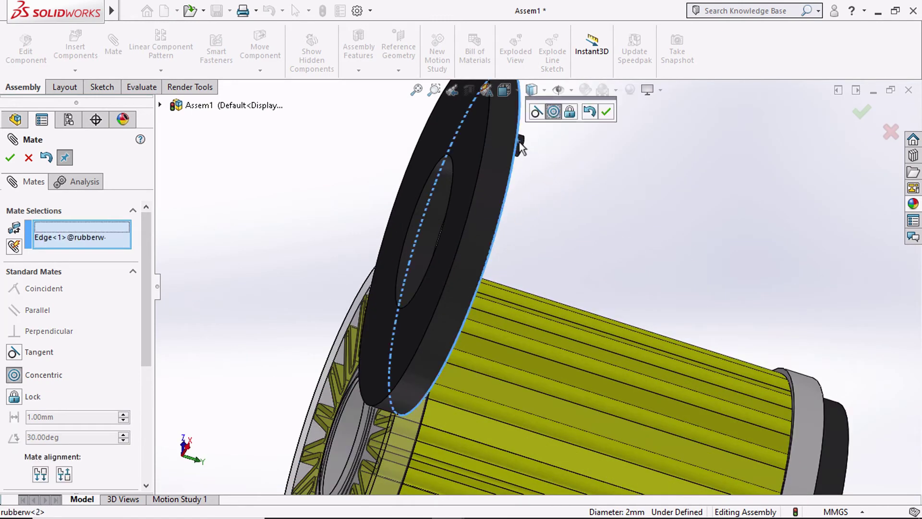
click(523, 152)
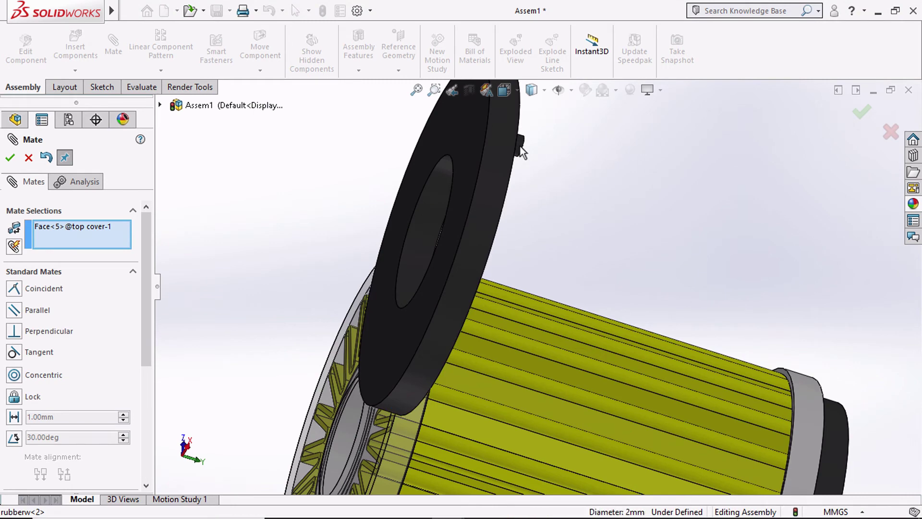
click(522, 152)
scroll(499, 390, up, 3)
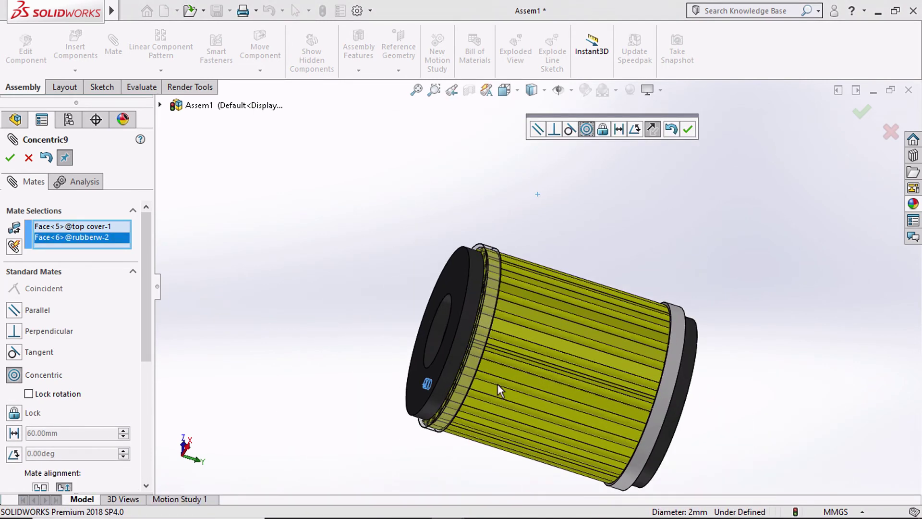
scroll(499, 390, down, 2)
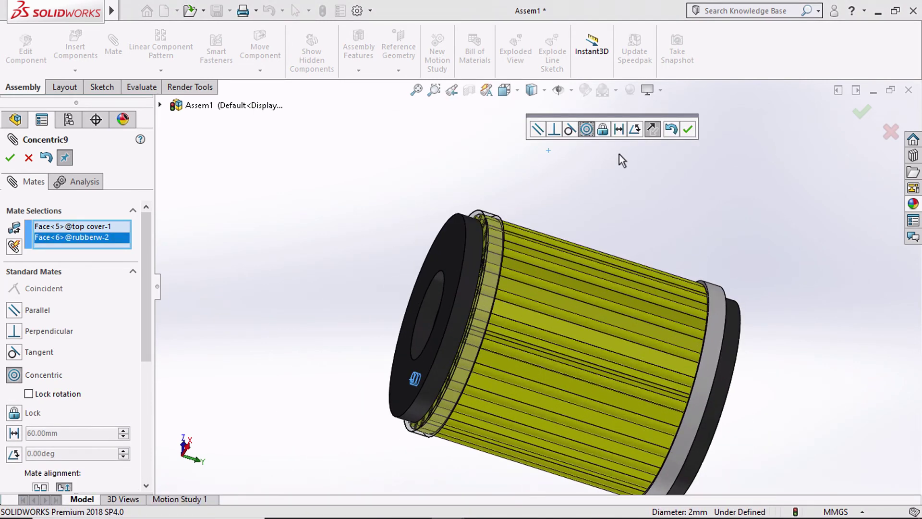
click(688, 134)
Inspect the assembled filter in front, right, top and isometric views and finish mating
click(531, 90)
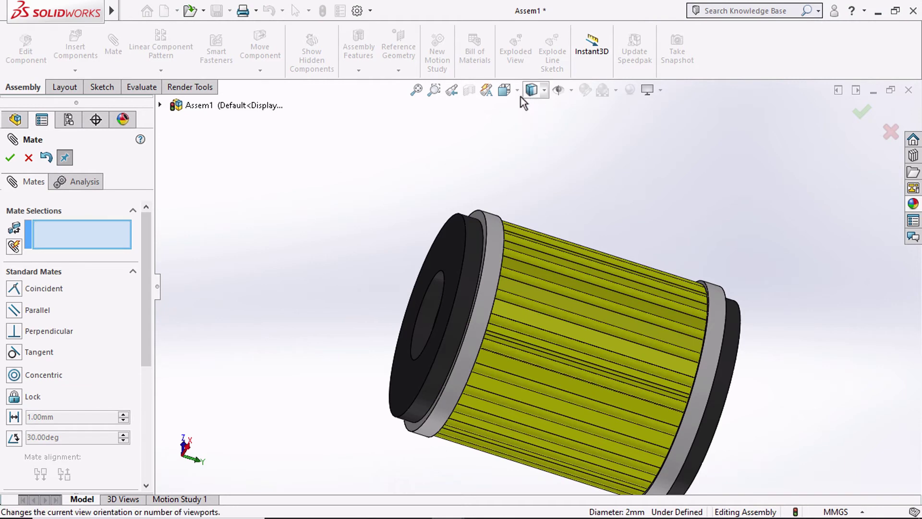
click(527, 146)
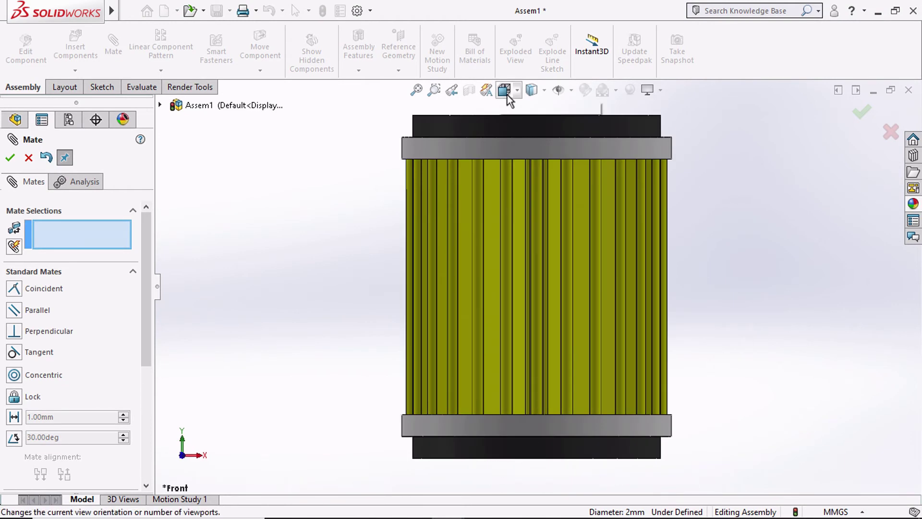
click(507, 95)
click(543, 146)
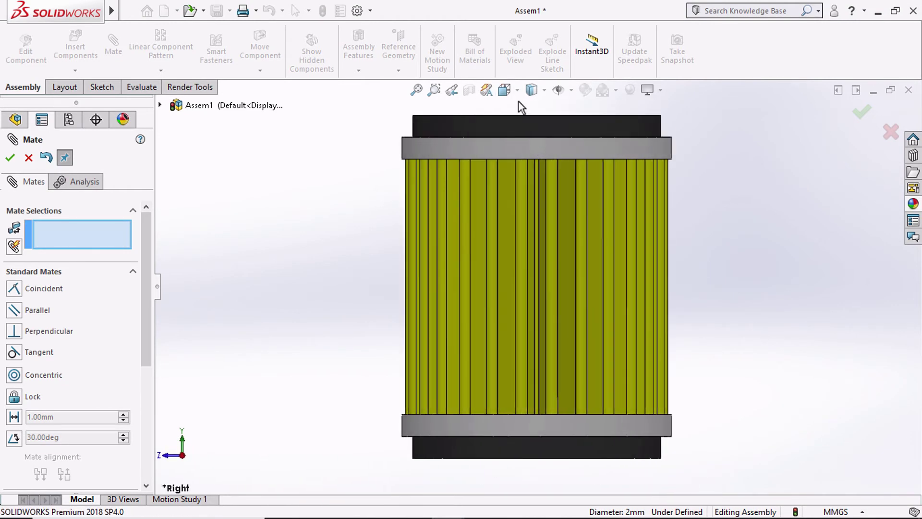
click(504, 90)
click(525, 128)
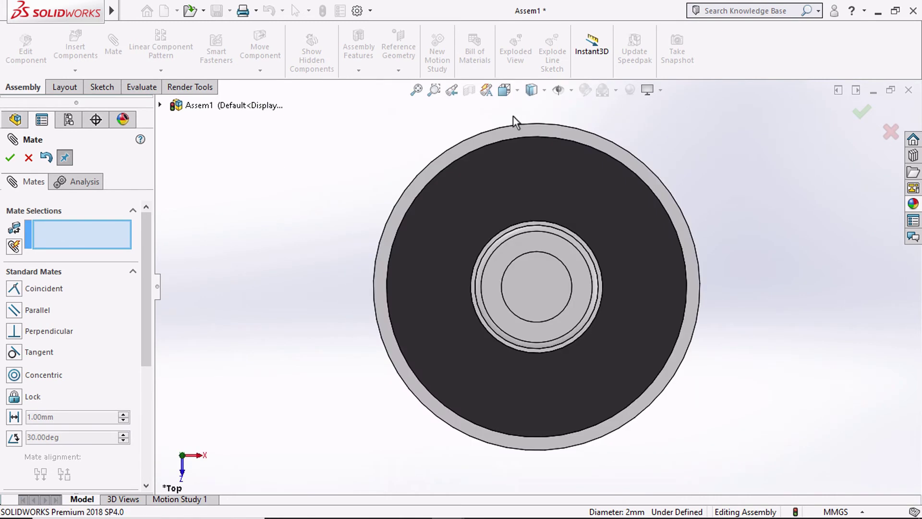
click(505, 91)
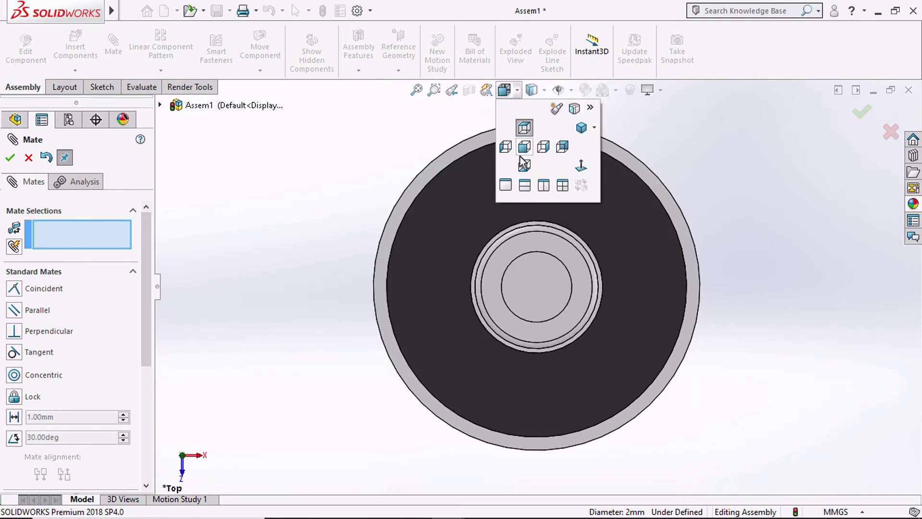
click(581, 128)
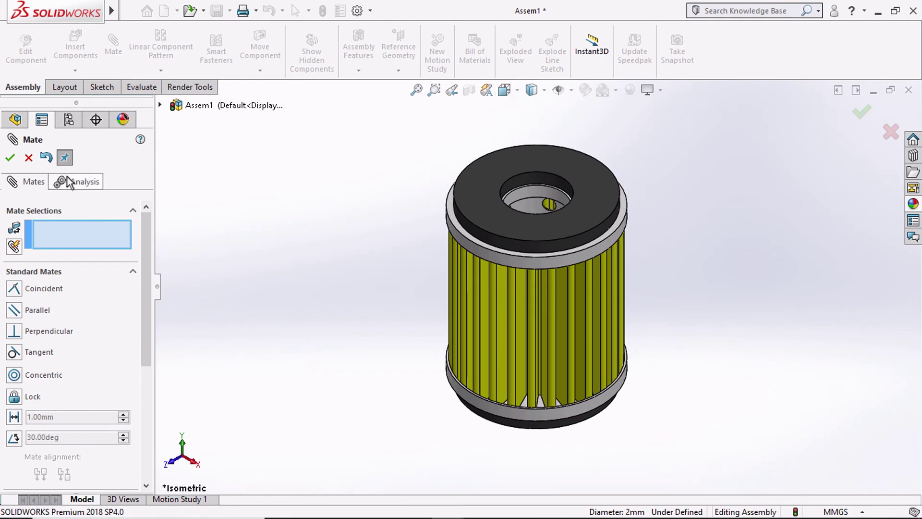
click(11, 159)
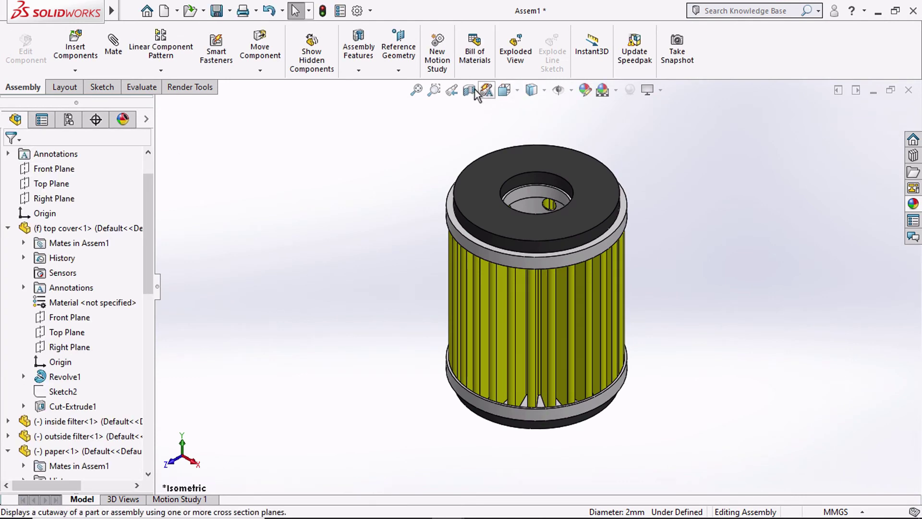
Examine the filter's interior with a Front Plane section offset about 1.65 mm and rotated about 34.5 degrees, and discard the section
click(470, 91)
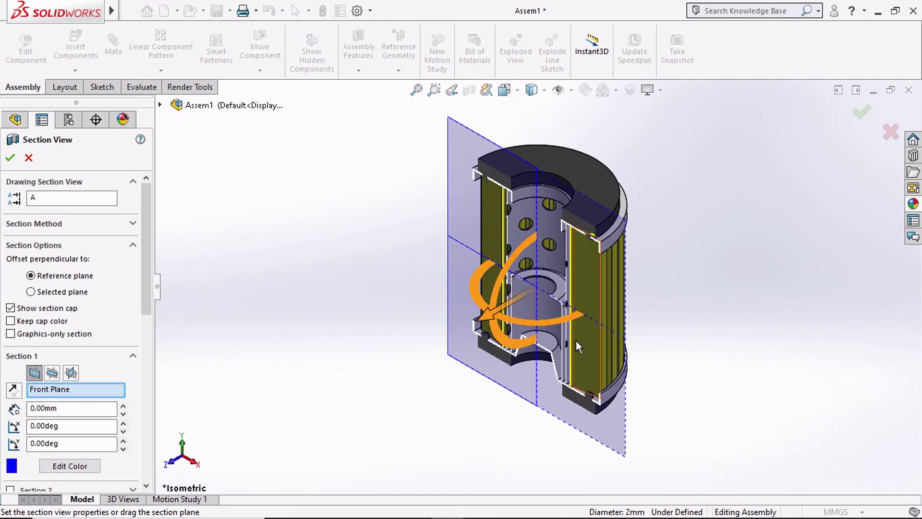
drag(498, 331, 486, 331)
drag(466, 285, 443, 339)
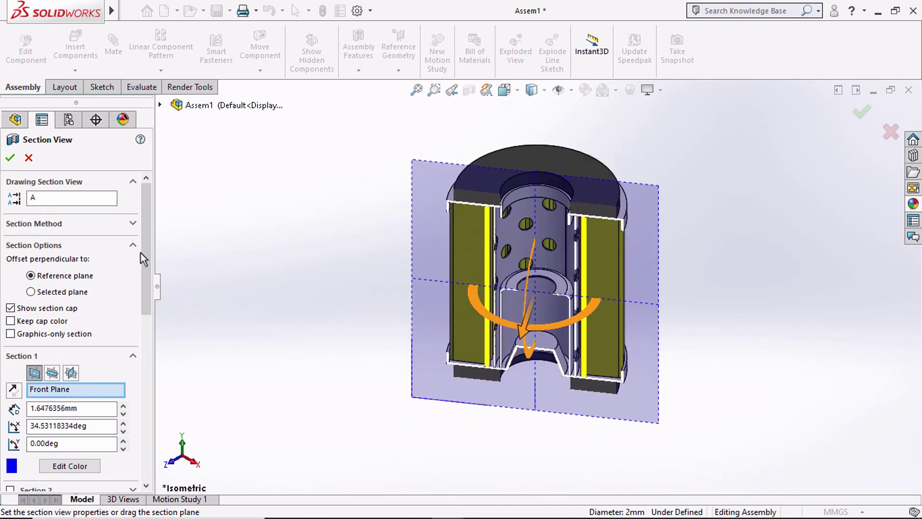
click(29, 158)
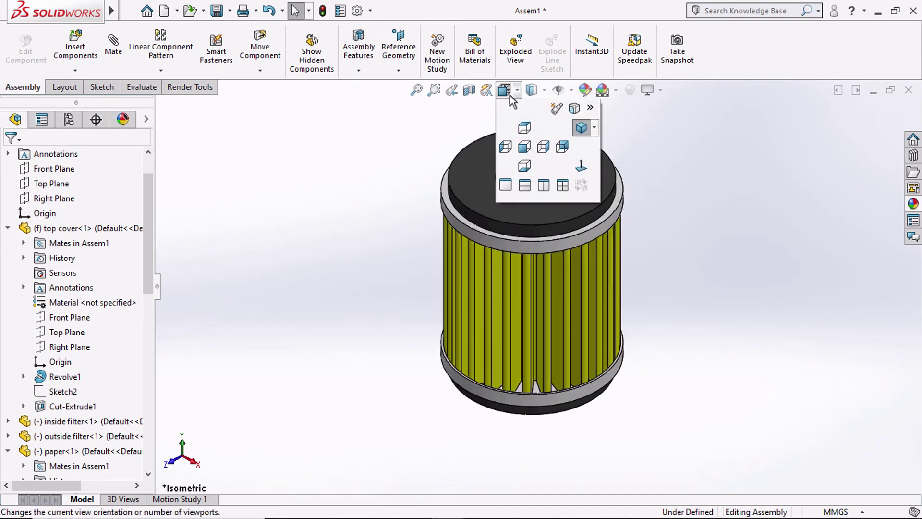
Check the closed filter assembly from the top and front, and return to the isometric view
click(530, 129)
mouse_move(501, 96)
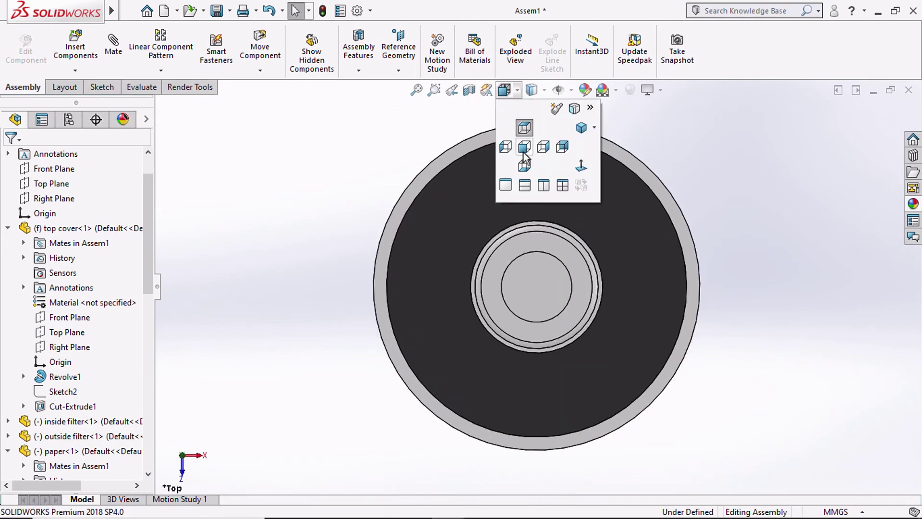
click(530, 146)
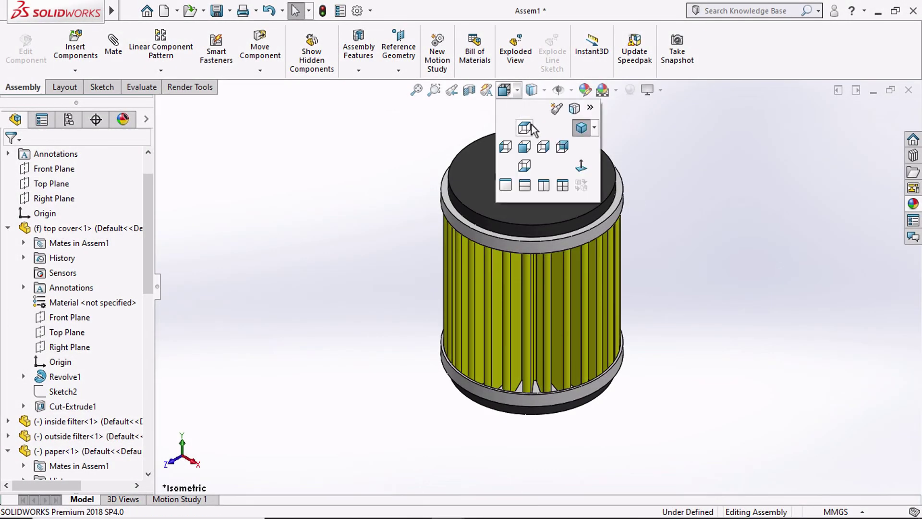
click(531, 126)
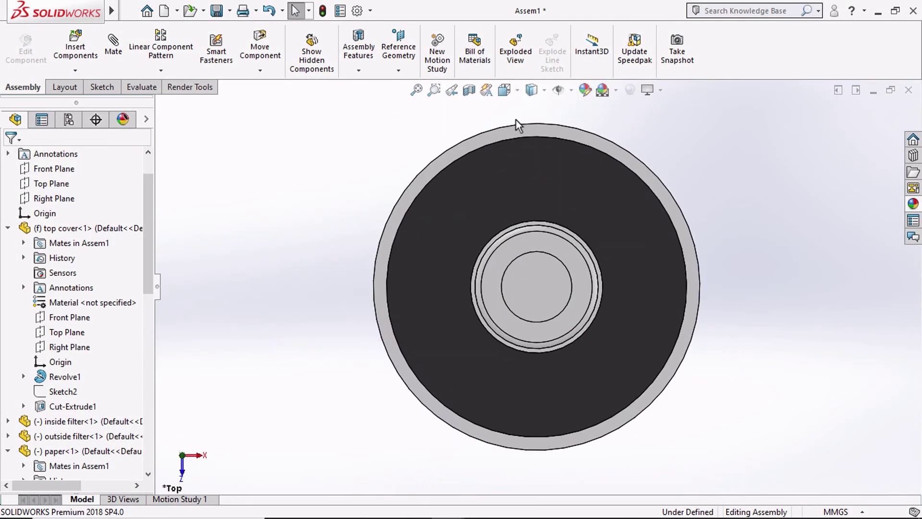
click(503, 90)
click(525, 146)
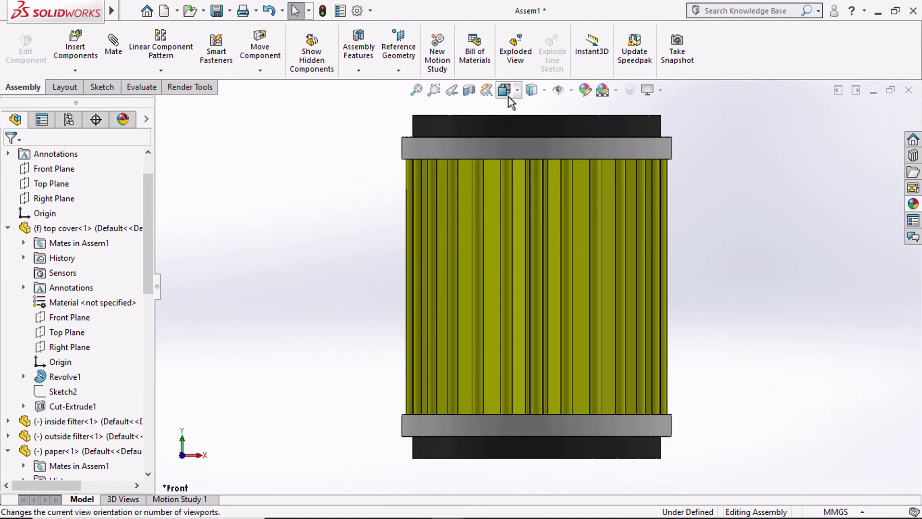
click(504, 89)
click(581, 128)
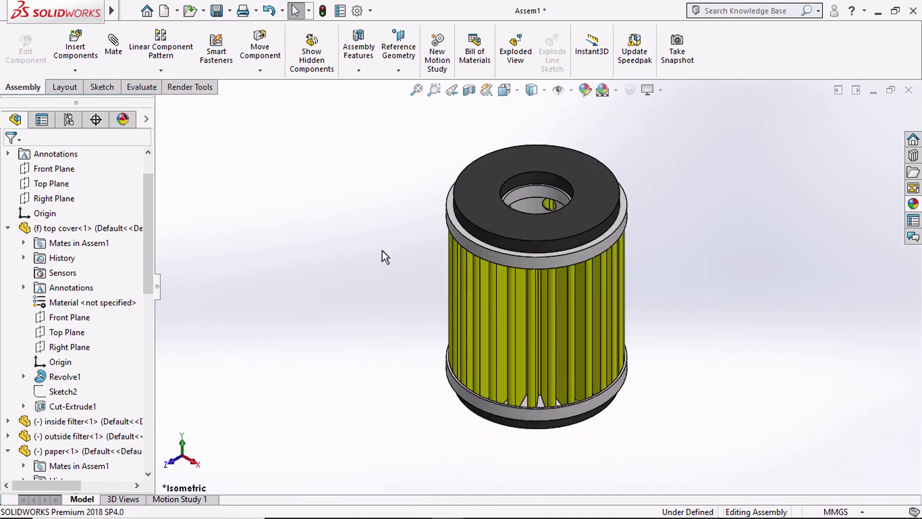
Start a new exploded view of the filter assembly
click(516, 46)
scroll(394, 239, up, 3)
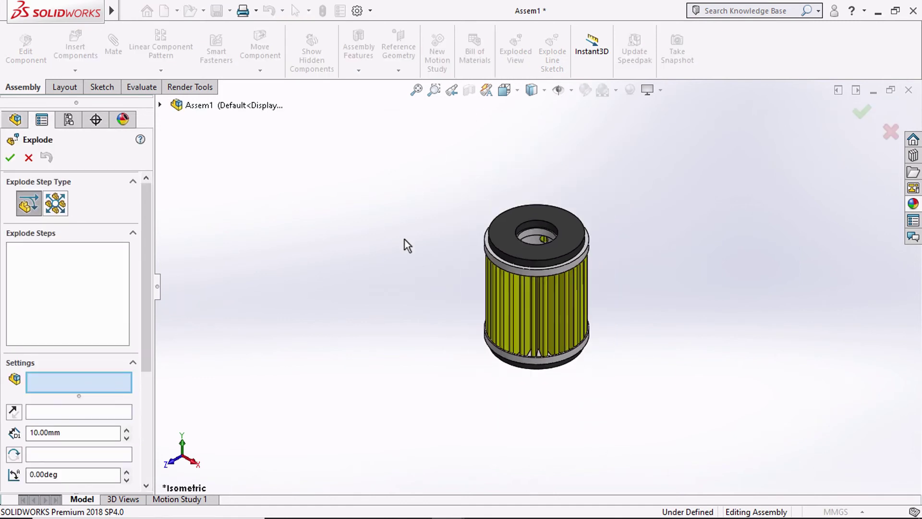
click(509, 243)
drag(543, 185, 542, 127)
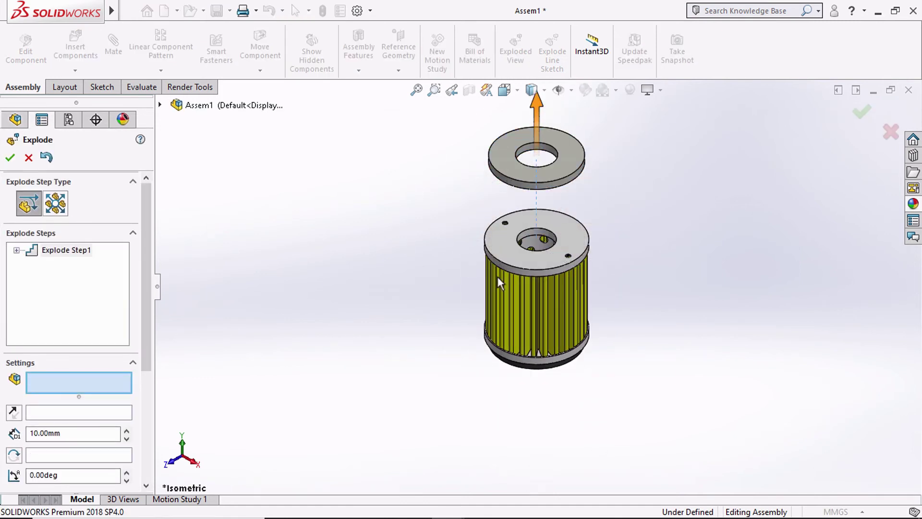
right_click(61, 254)
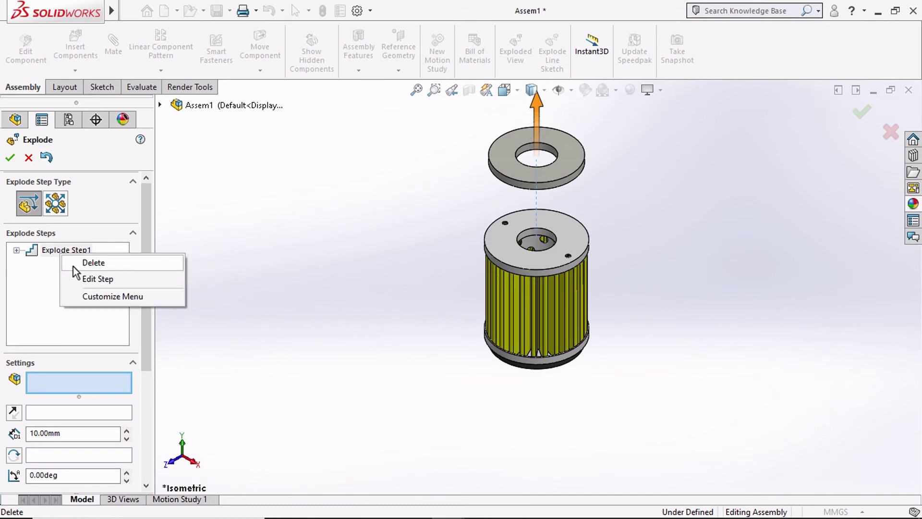
click(73, 265)
Explode the upper rubber washer, bottom cover and outside filter together upward along Y, clear of the pleated paper
click(515, 243)
scroll(514, 243, down, 5)
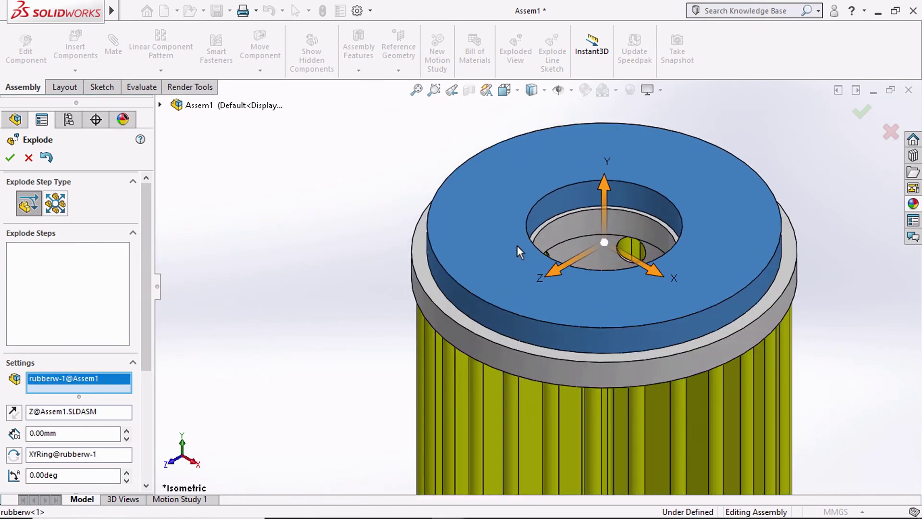
click(441, 304)
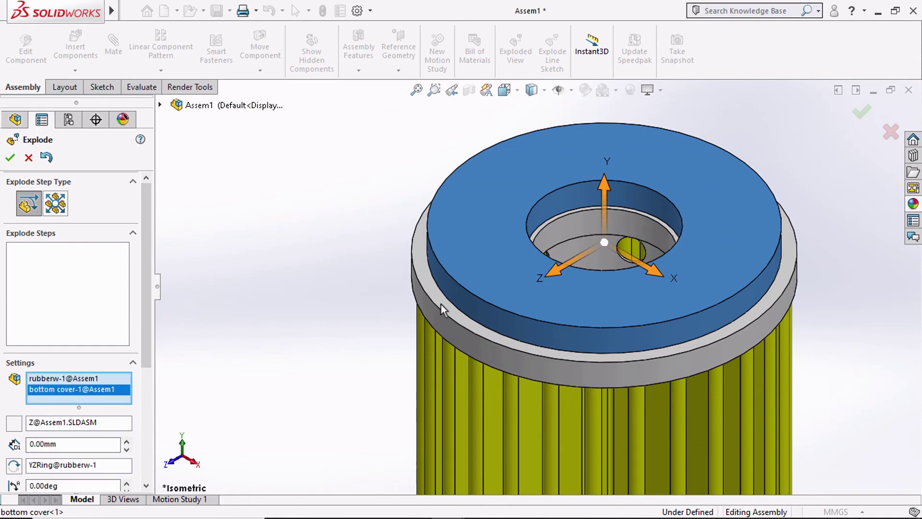
middle_drag(487, 263, 486, 333)
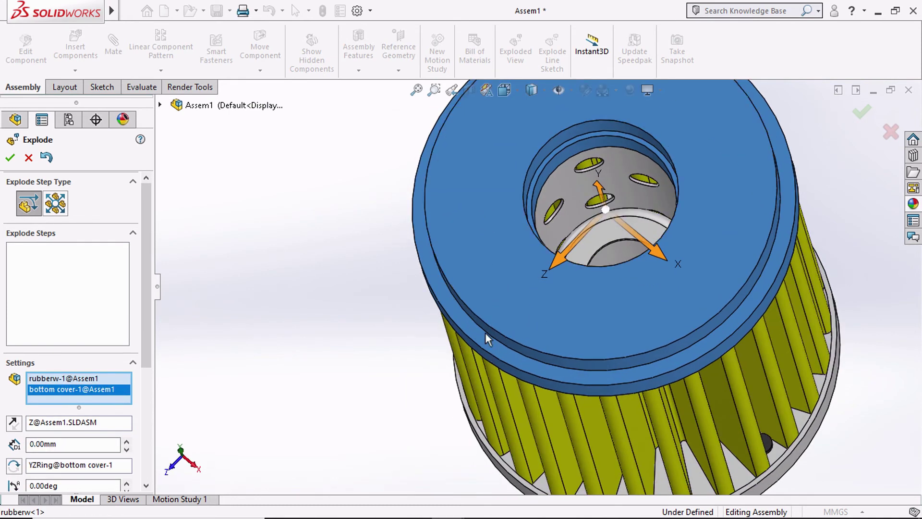
click(623, 162)
scroll(580, 215, up, 5)
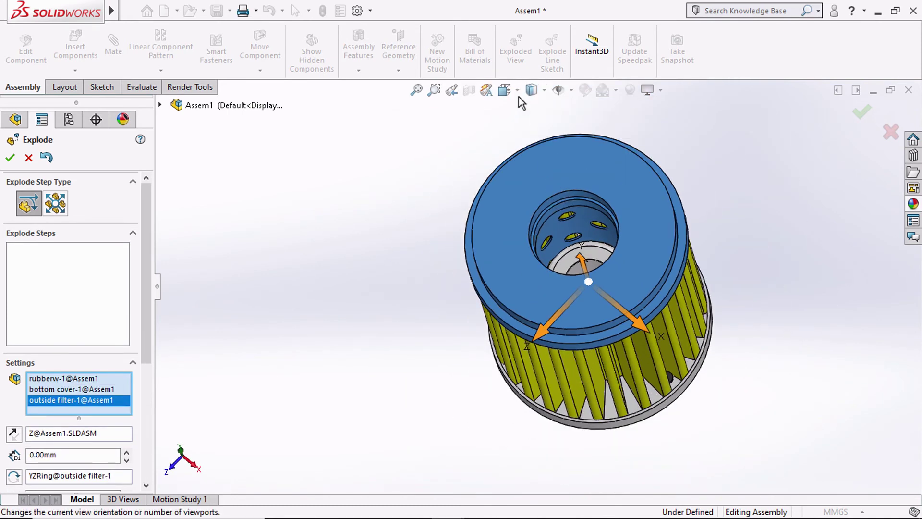
click(504, 89)
click(581, 127)
drag(537, 216, 531, 94)
scroll(536, 183, down, 3)
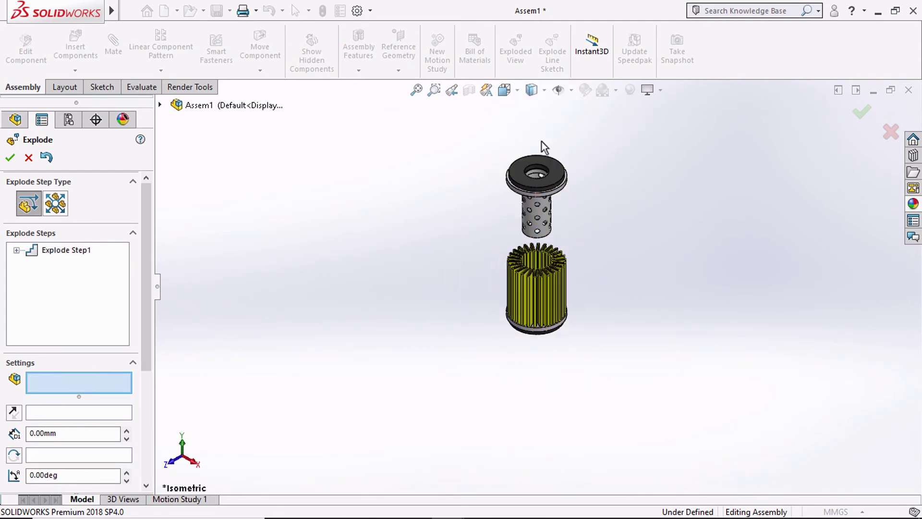
click(491, 225)
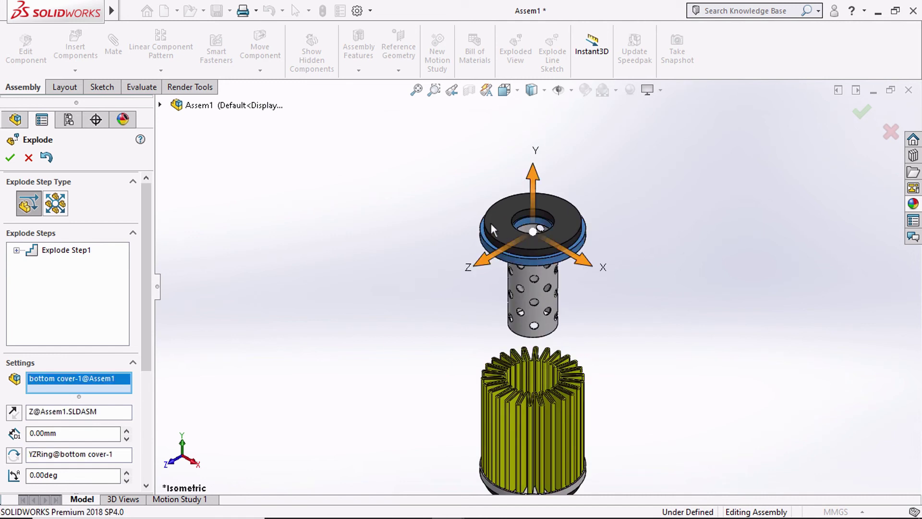
drag(520, 195, 520, 200)
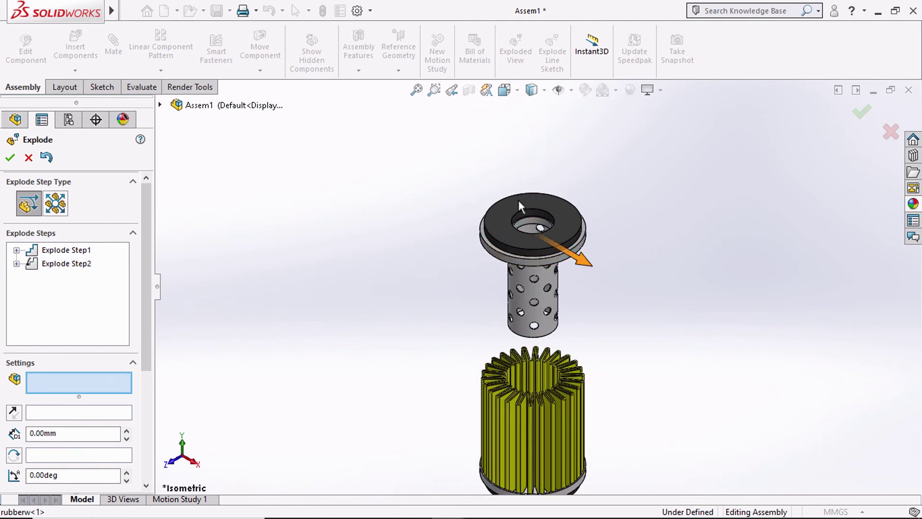
click(503, 216)
click(53, 262)
right_click(54, 263)
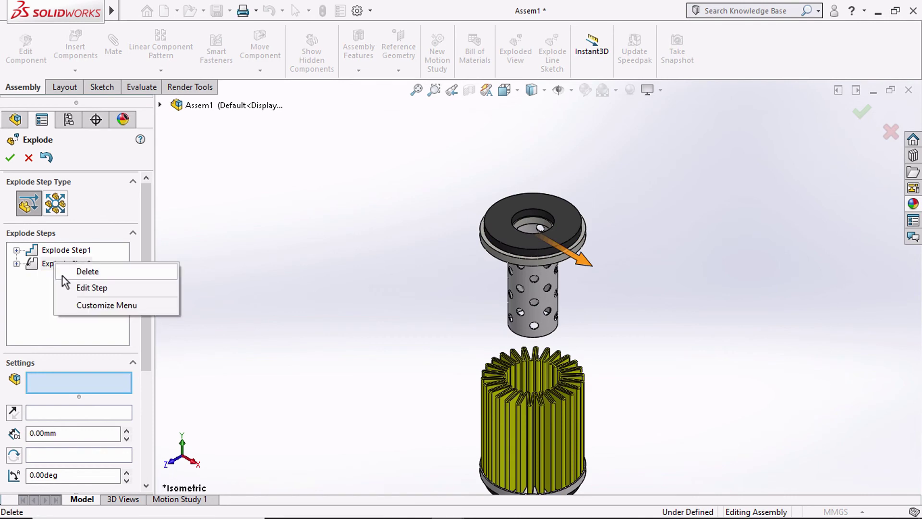
click(88, 272)
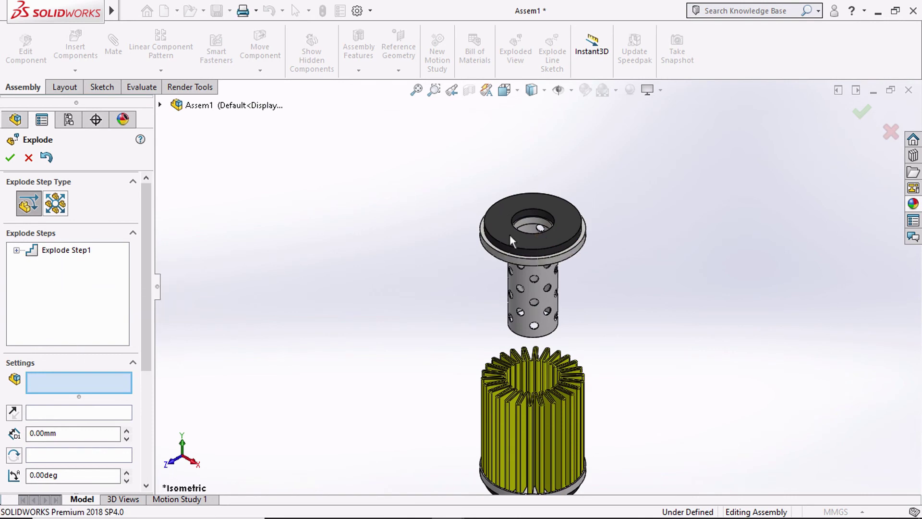
Explode the bottom cover and its rubber washer upward off the outside filter, and separate the washer farther above the cover
scroll(509, 234, down, 5)
click(474, 277)
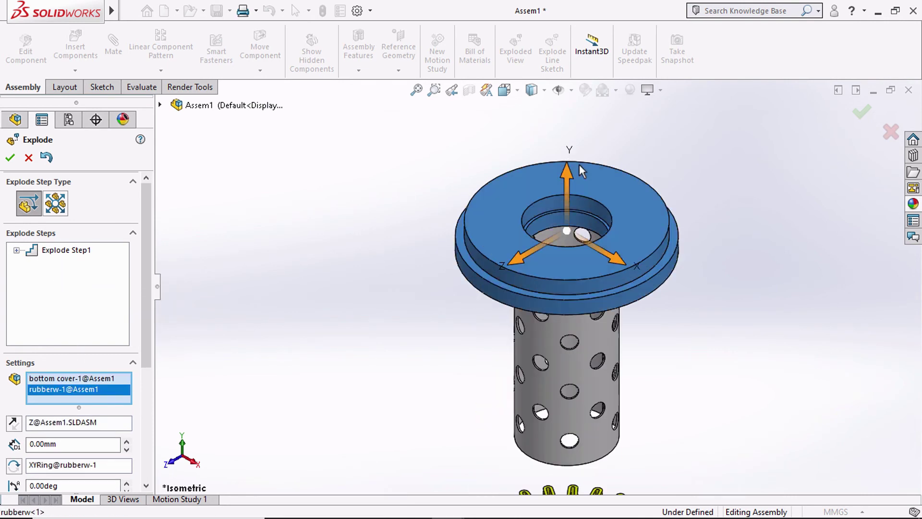
scroll(552, 206, up, 4)
drag(549, 196, 550, 86)
click(520, 211)
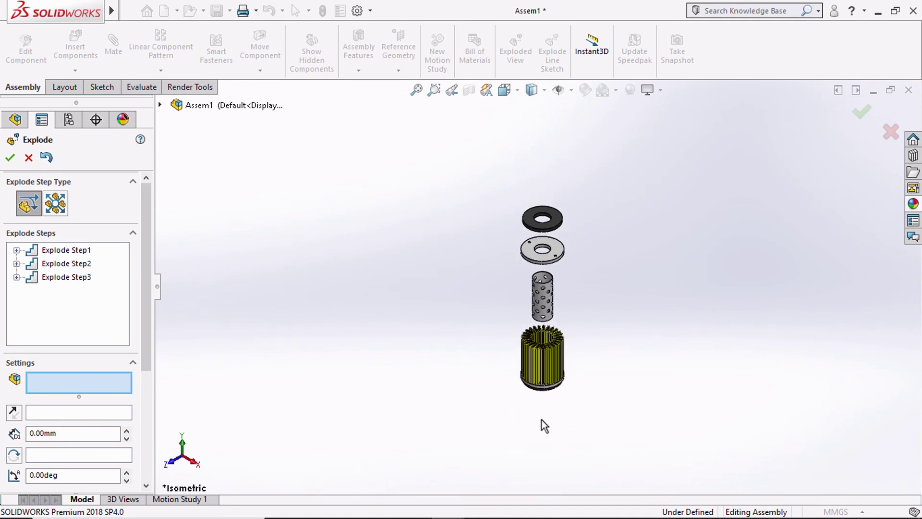
Explode the top cover, lower rubber washer and inside filter together downward along Y, out of the pleated paper
scroll(544, 426, down, 4)
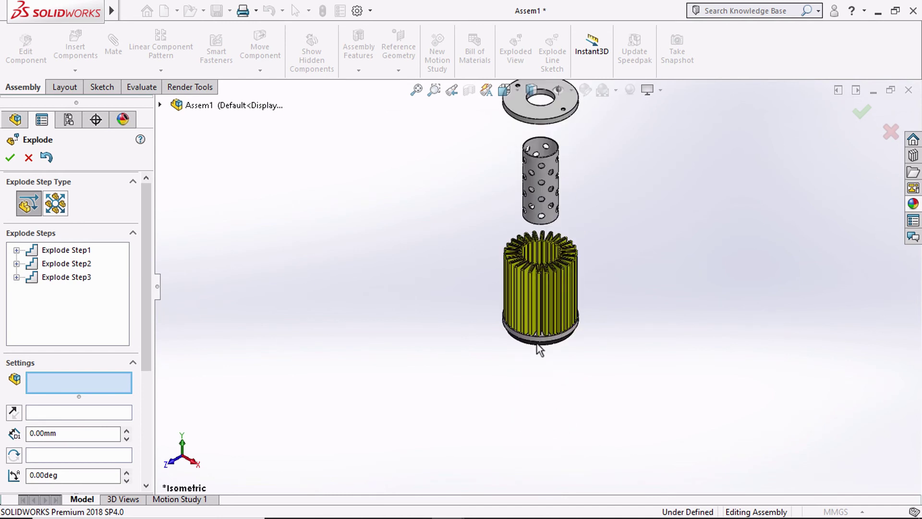
scroll(536, 344, down, 1)
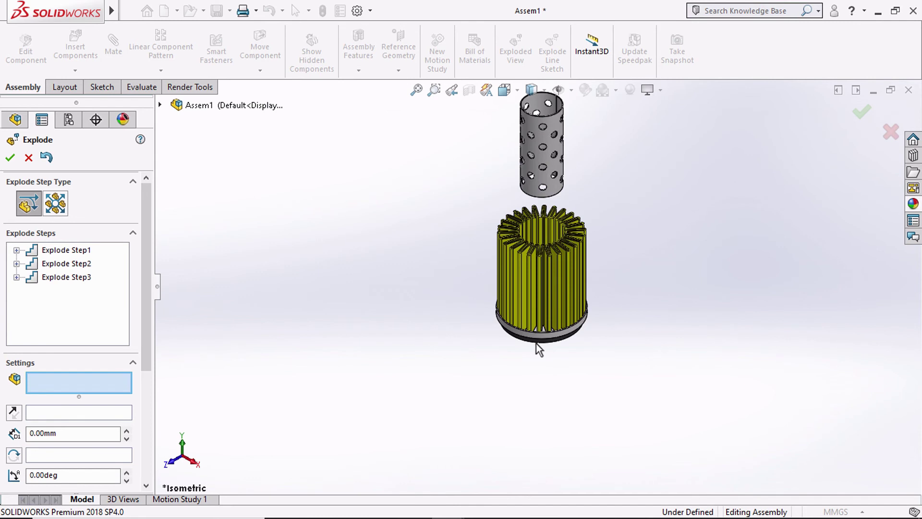
scroll(535, 334, down, 3)
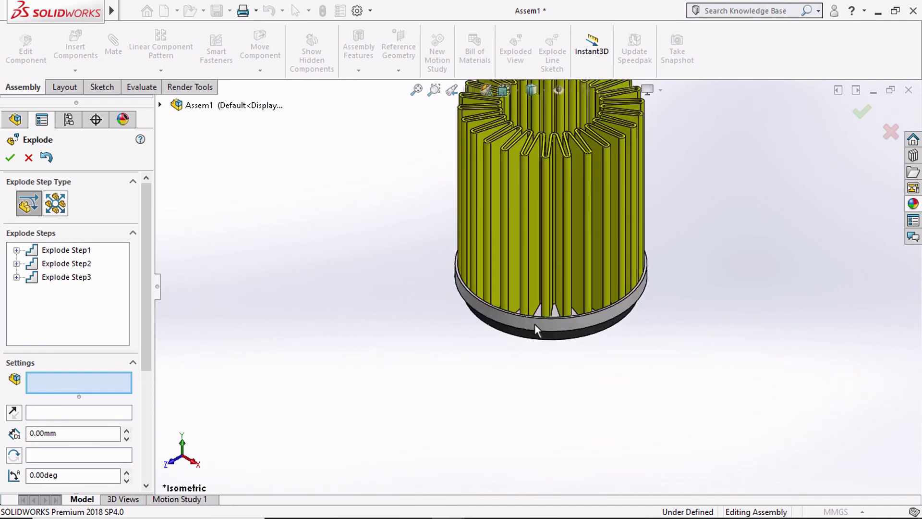
click(535, 324)
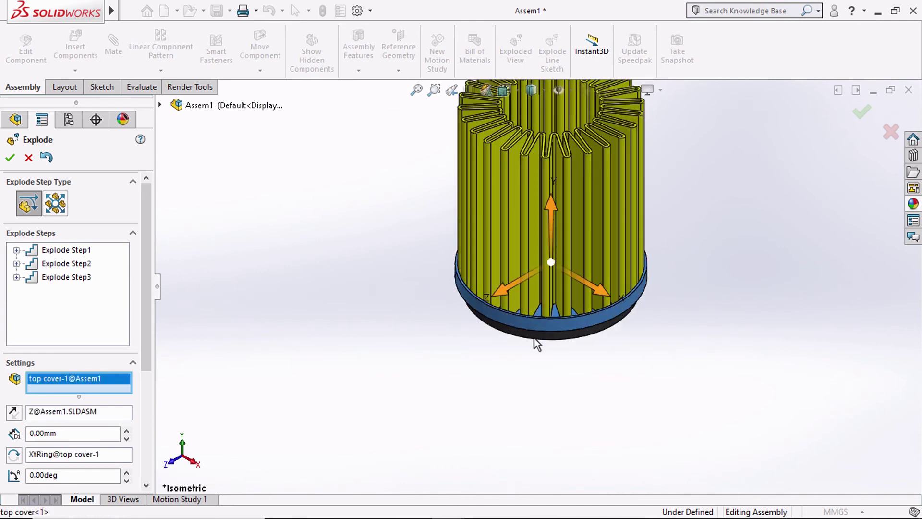
click(535, 337)
scroll(525, 345, up, 2)
middle_drag(450, 327, 456, 396)
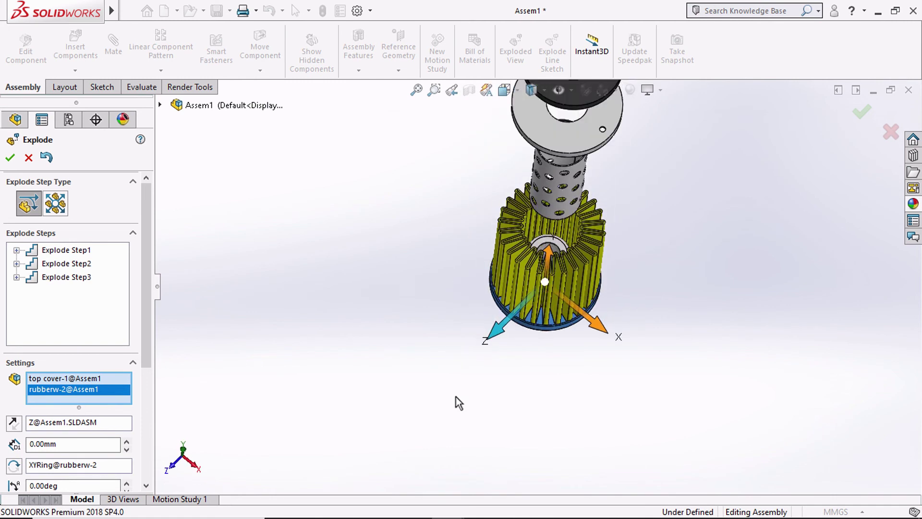
scroll(551, 275, down, 2)
click(552, 275)
scroll(531, 289, up, 3)
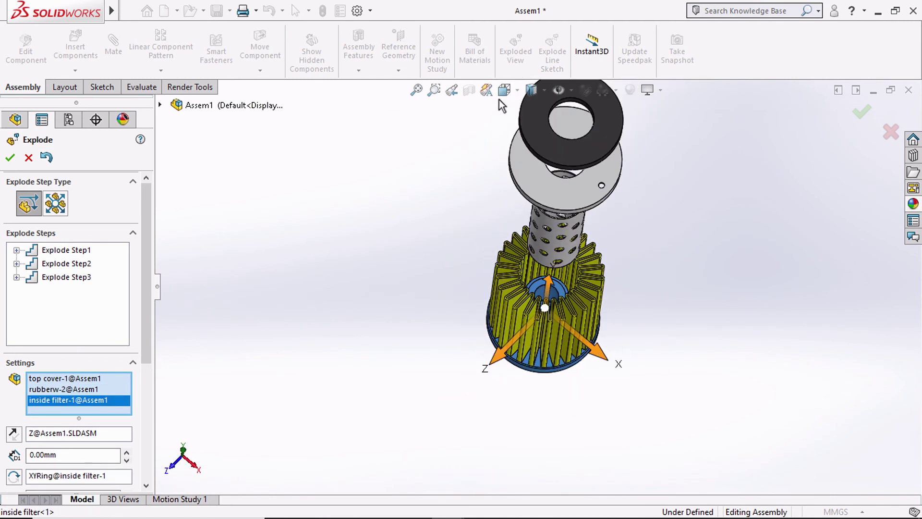
click(504, 90)
click(581, 129)
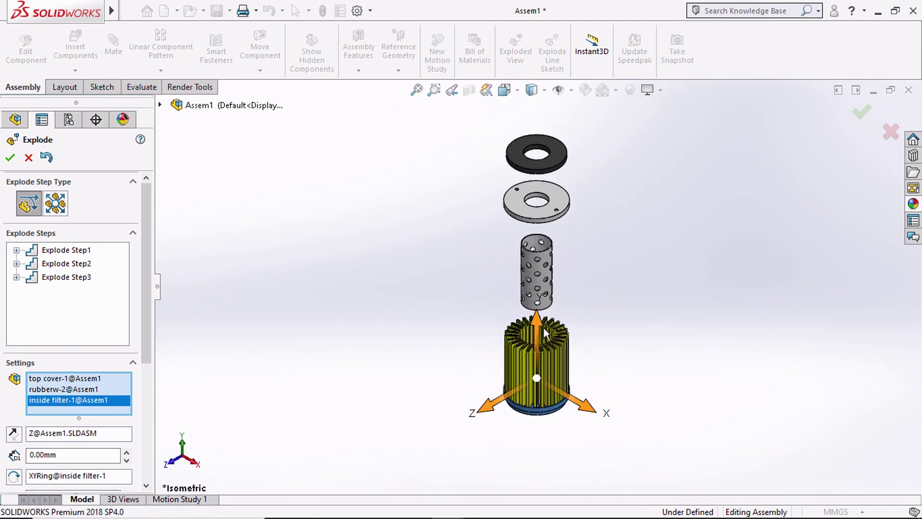
drag(537, 319, 535, 379)
Explode the top cover and lower rubber washer downward off the inside filter, and separate the washer farther below the cover
scroll(467, 396, up, 3)
scroll(542, 366, down, 3)
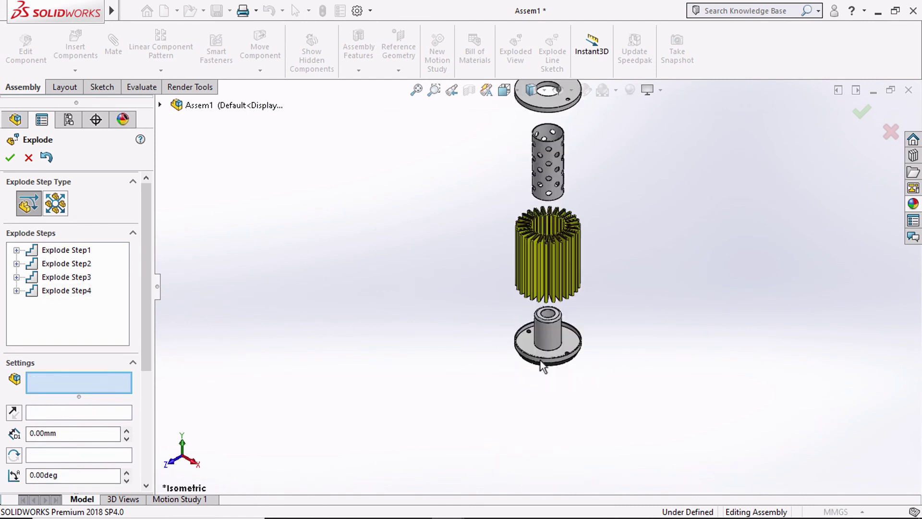
click(543, 366)
scroll(541, 368, down, 3)
click(542, 346)
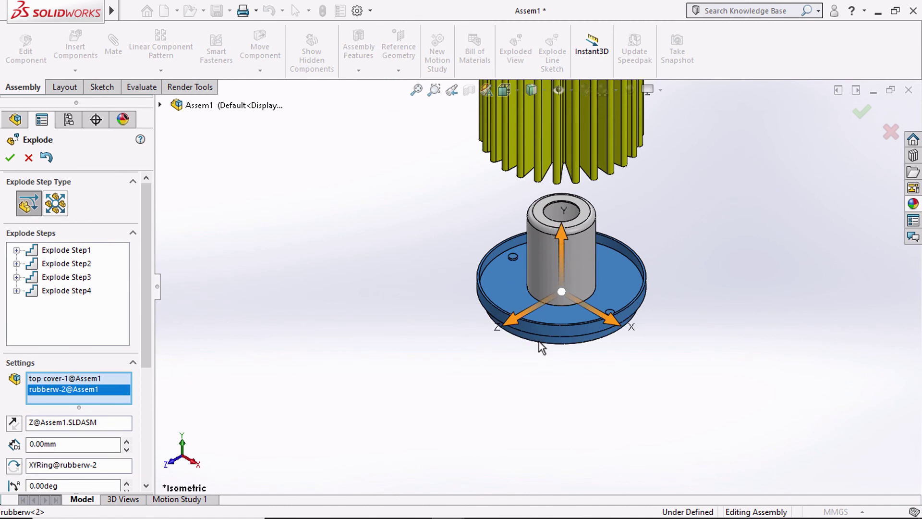
scroll(538, 326, up, 2)
drag(557, 235, 557, 361)
click(534, 393)
Check the complete exploded stack from the isometric view and other angles, and accept the exploded view
click(504, 90)
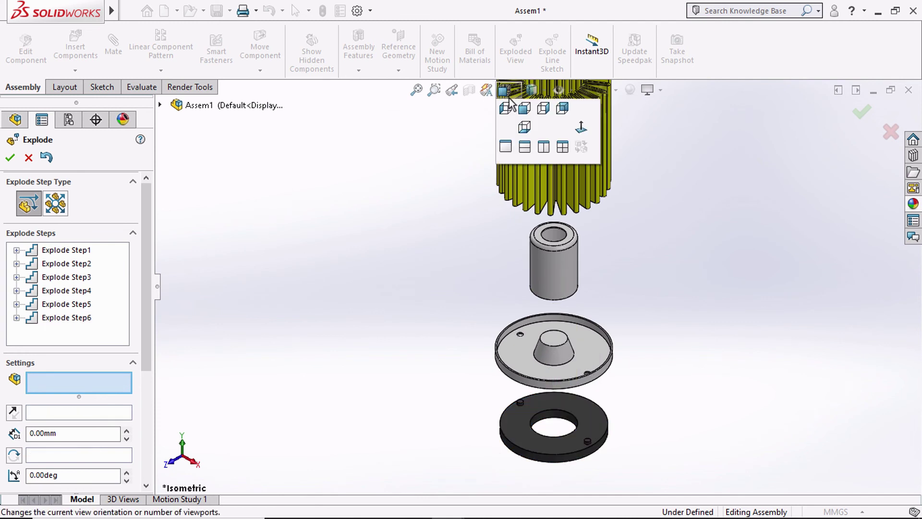
click(581, 127)
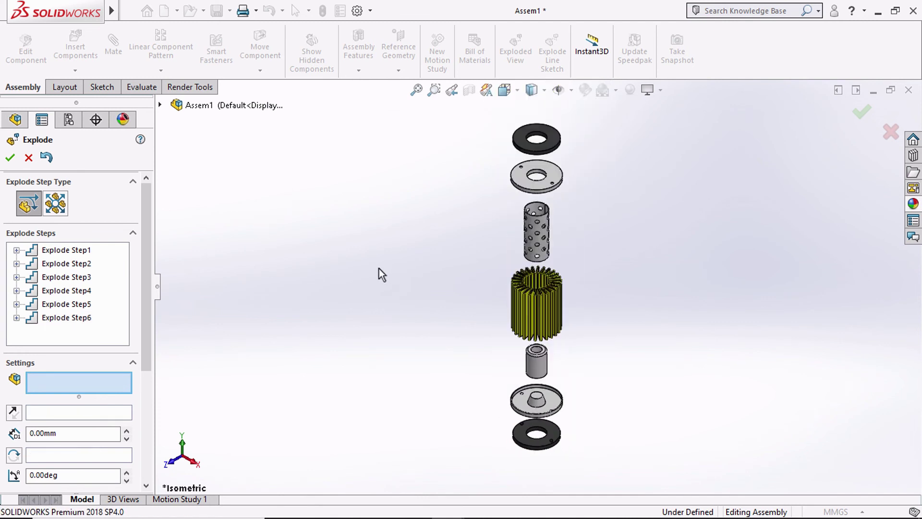
middle_drag(459, 281, 190, 287)
click(11, 157)
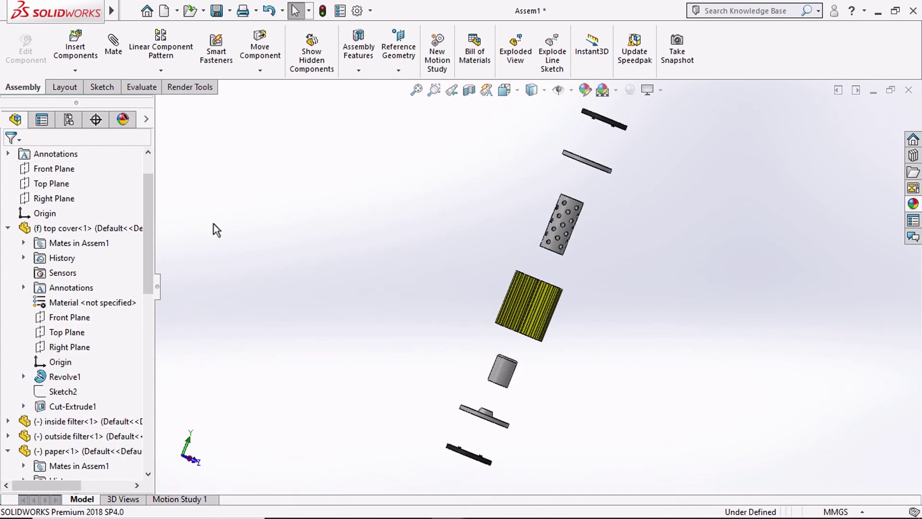
middle_drag(223, 232, 617, 406)
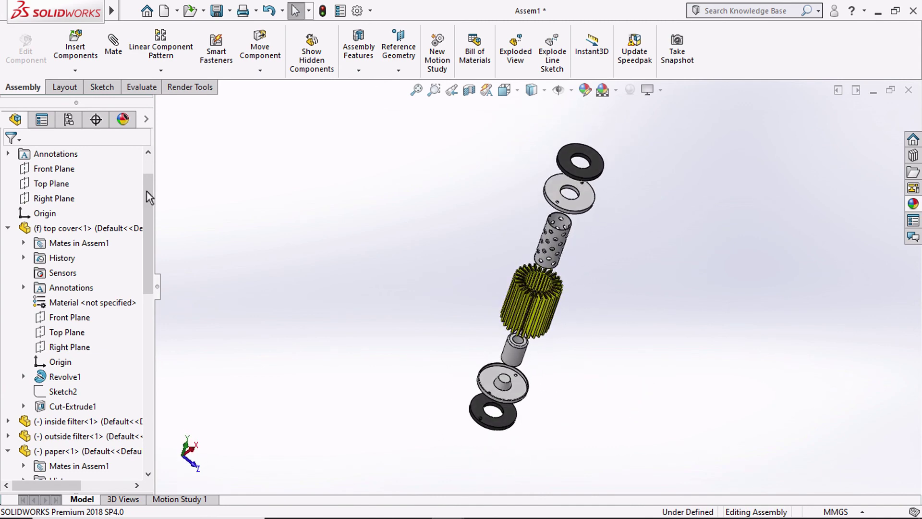
Collapse the exploded view stored under the assembly's Default configuration
click(68, 121)
click(74, 183)
right_click(73, 182)
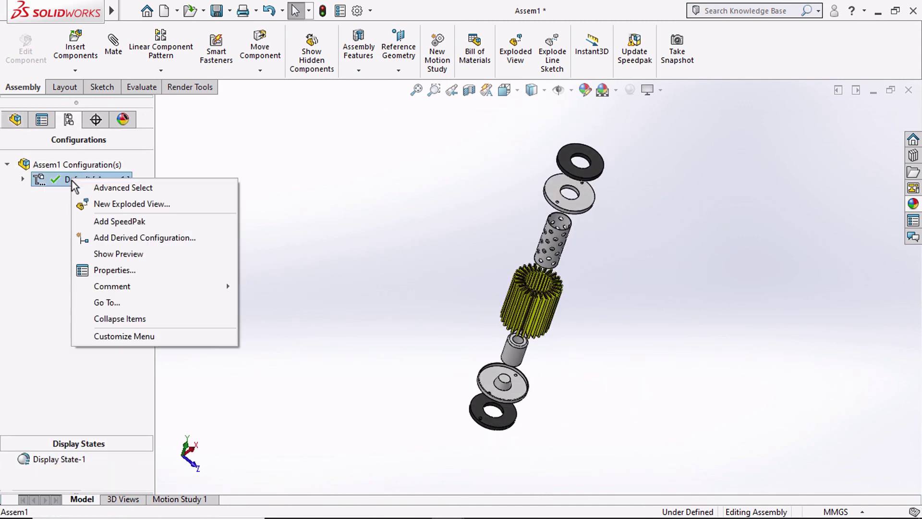
click(48, 207)
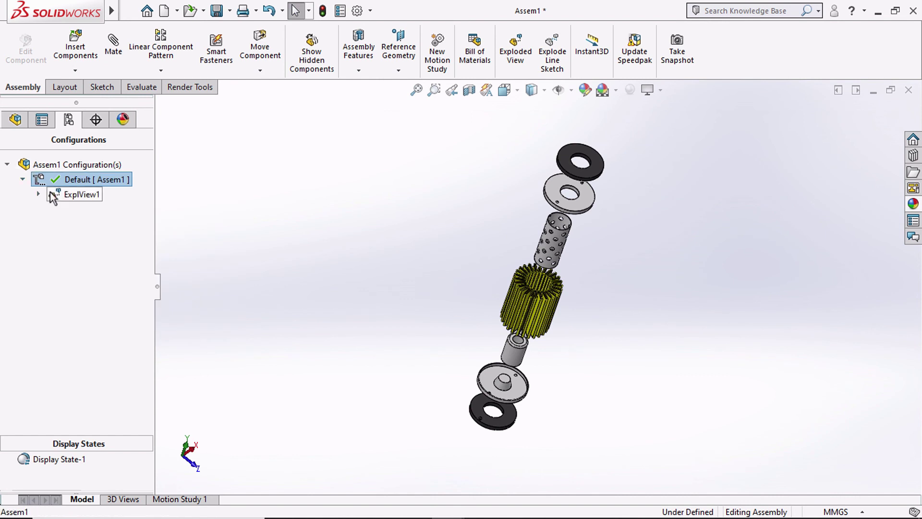
right_click(52, 196)
click(77, 201)
Play the explode animation of the filter and examine the separating parts from several angles
right_click(77, 193)
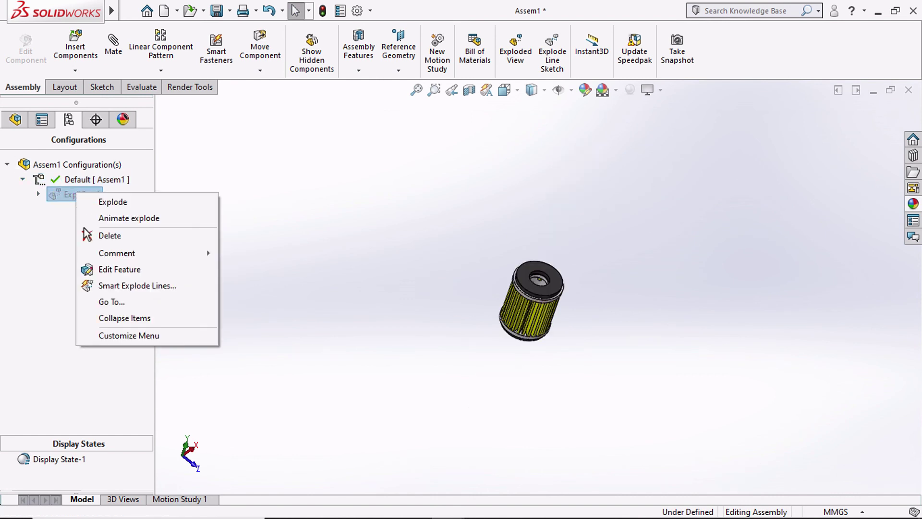
click(90, 218)
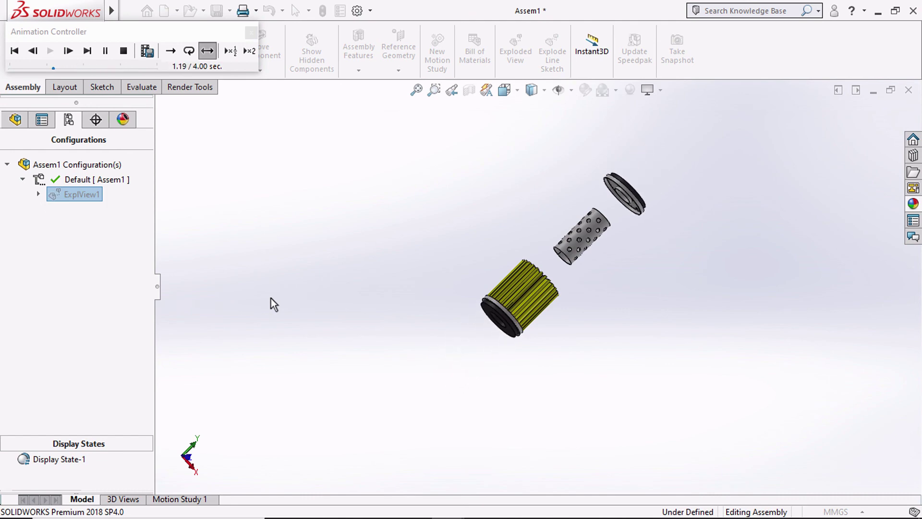
middle_drag(433, 219, 449, 242)
middle_drag(487, 307, 416, 266)
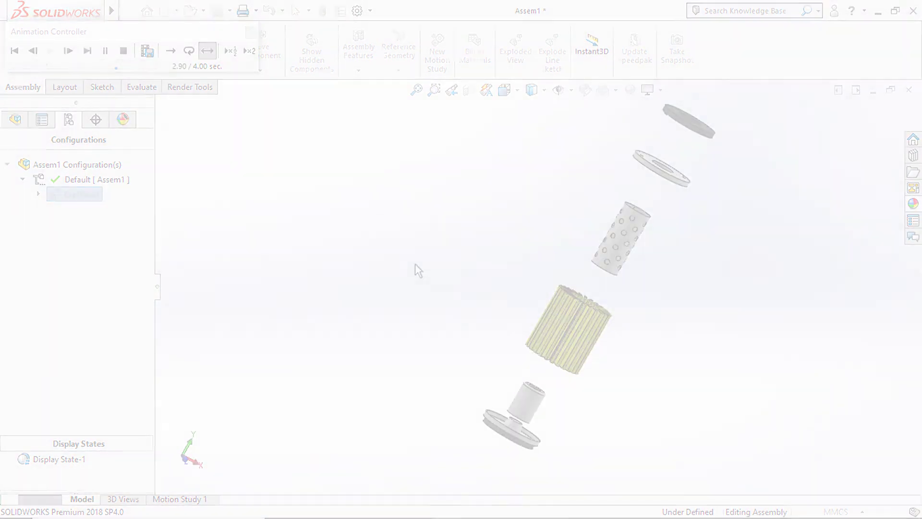